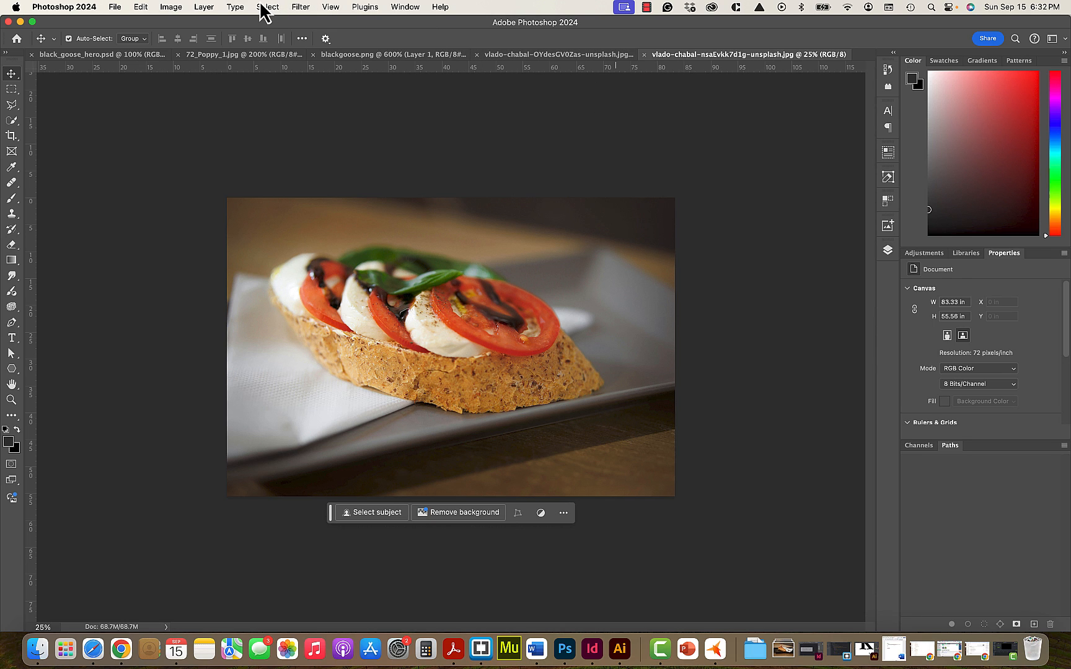
- Resize the open-faced sandwich photo to 1800 pixels wide, with the height scaled proportionally
left_click(173, 9)
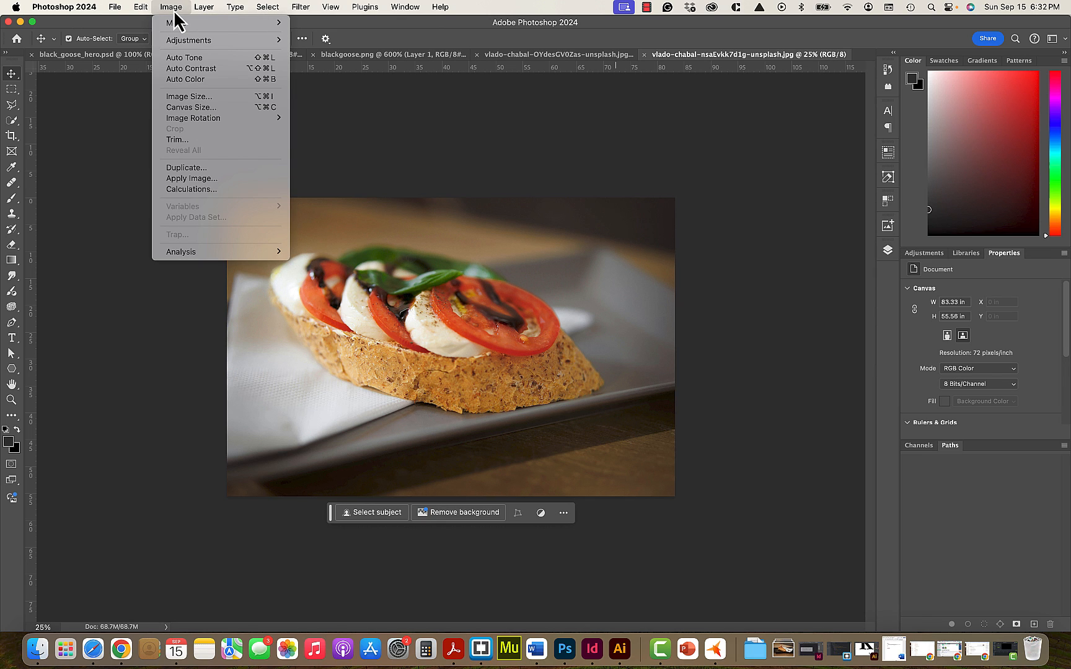
mouse_move(176, 23)
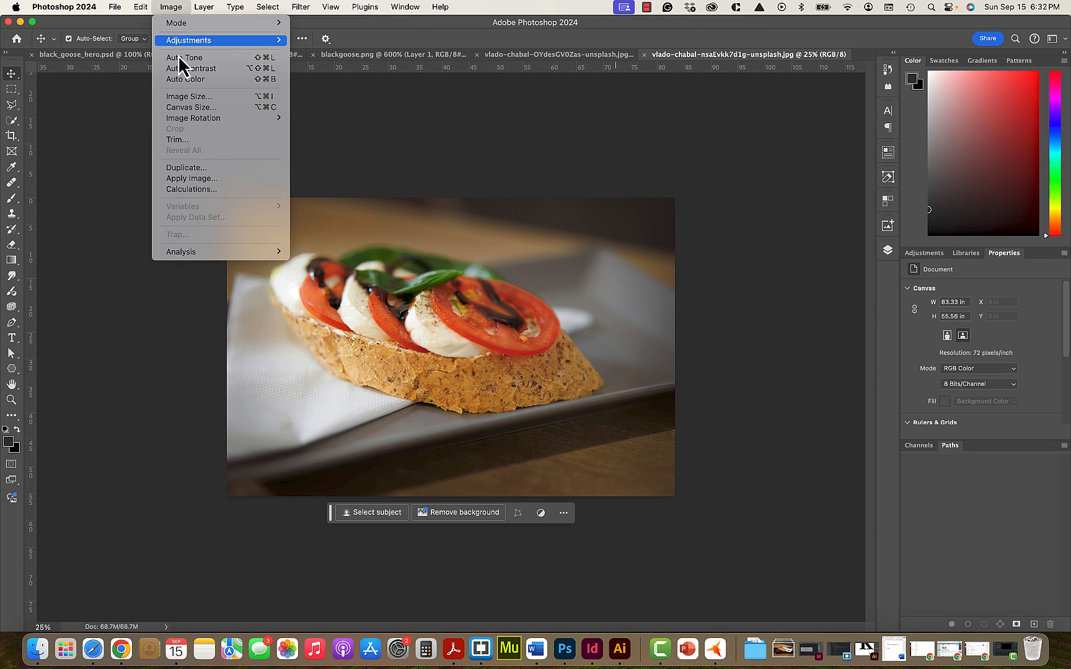
left_click(189, 97)
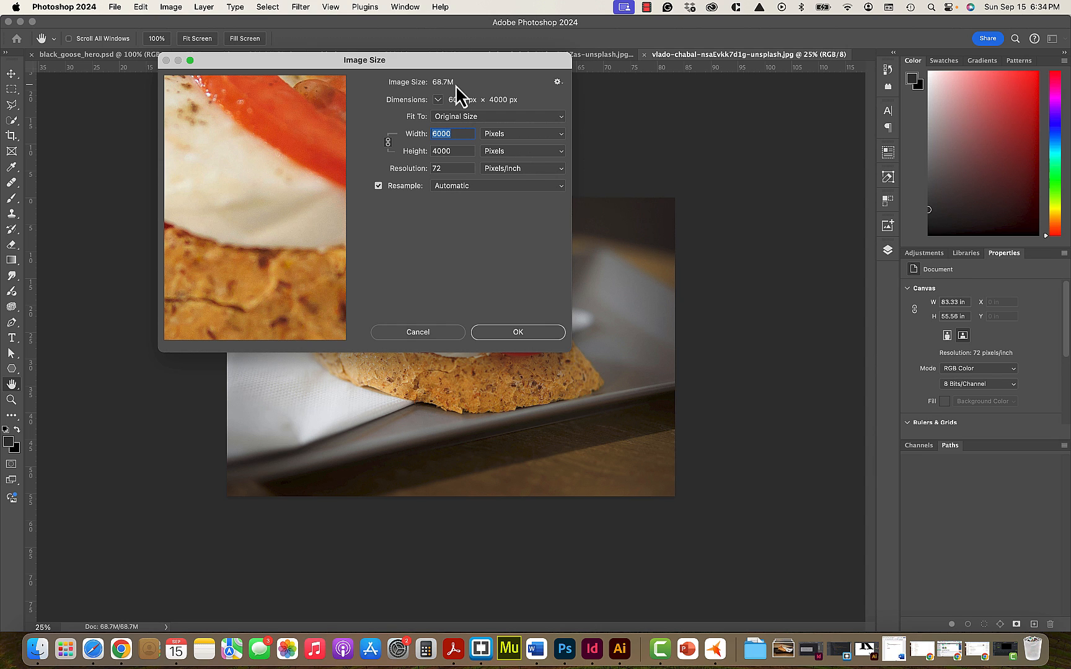
type("1800")
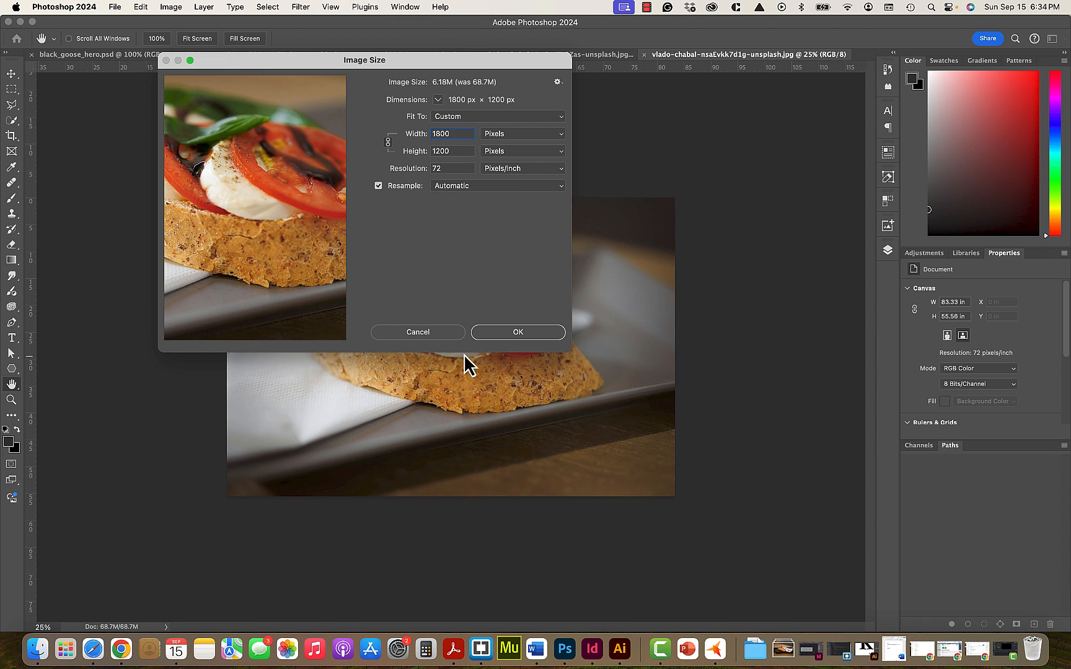
left_click(507, 336)
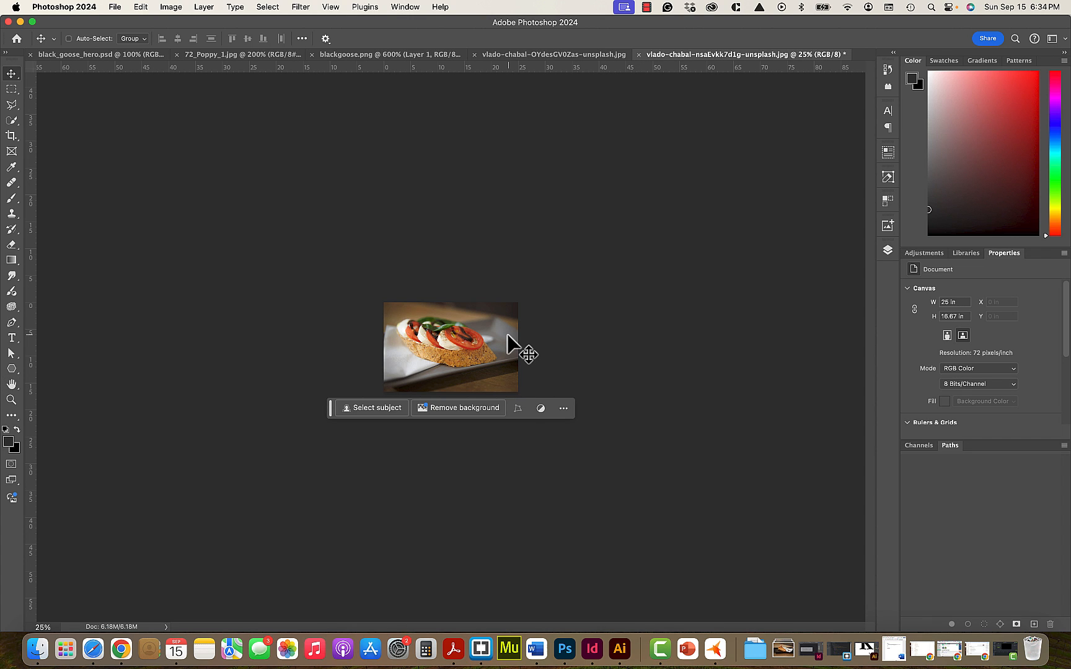
- Examine the resized sandwich photo at 100% and 200% zoom and compare it with the cheesecake photo
key("super+1")
key("super+equal")
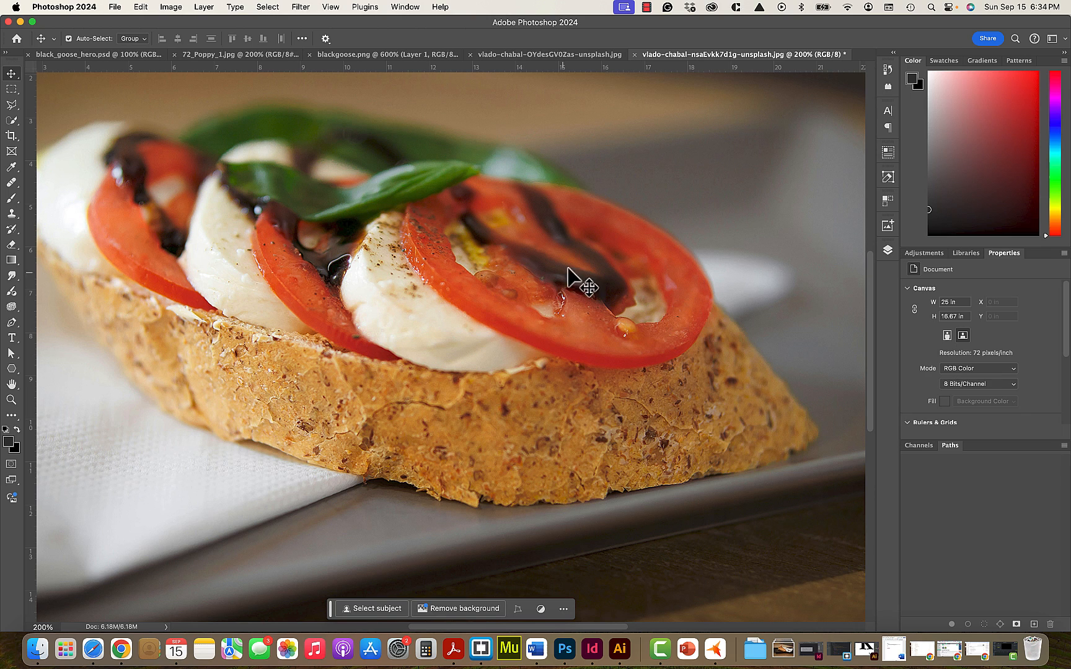
key("super")
key("super+minus")
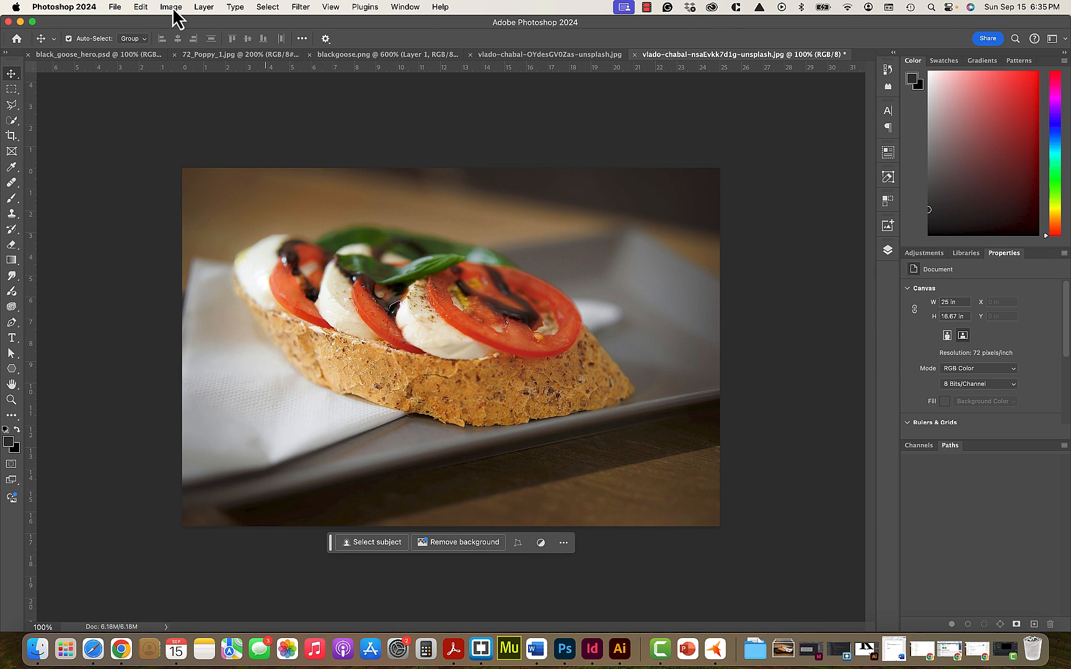
left_click(499, 57)
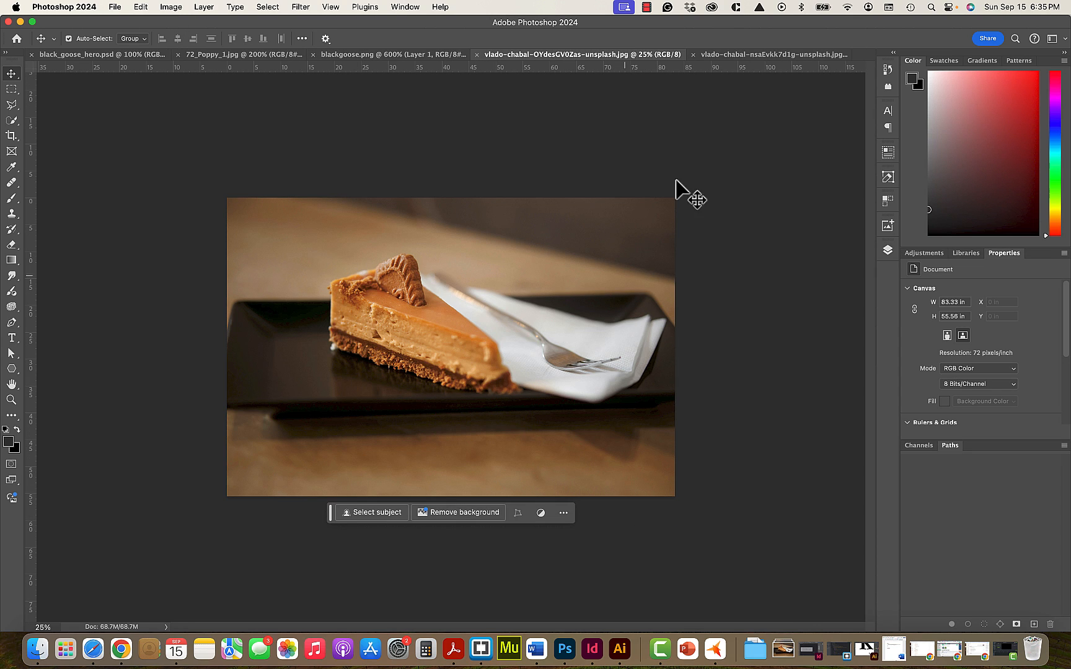
left_click(730, 57)
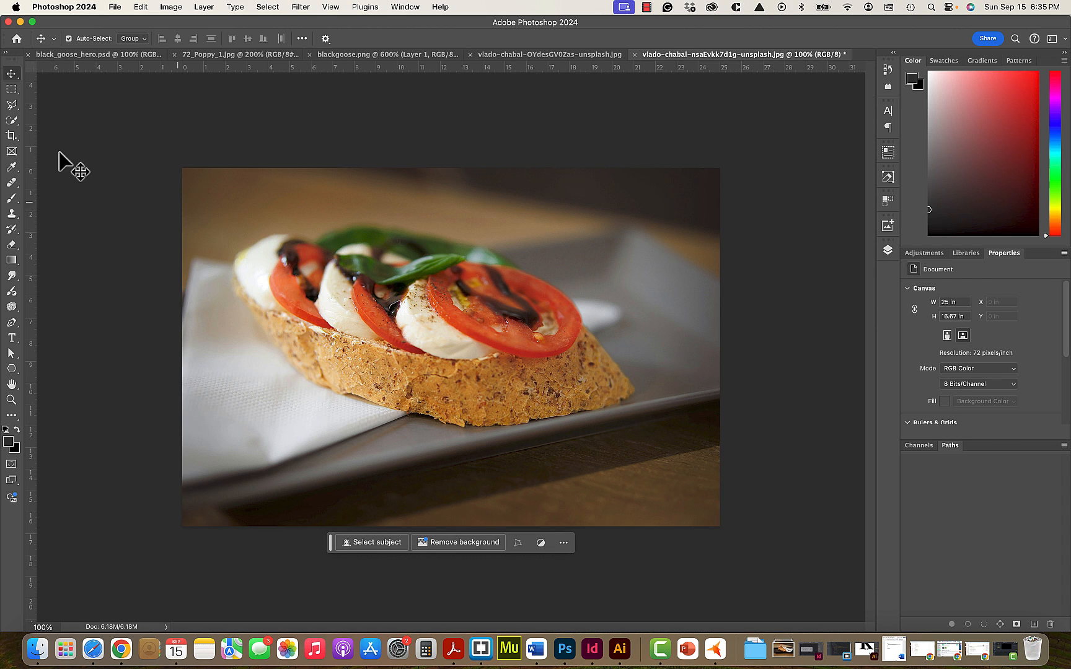
- Start a crop of the sandwich photo with the 1:1 (Square) ratio and undo the accidental crop frame
left_click(12, 135)
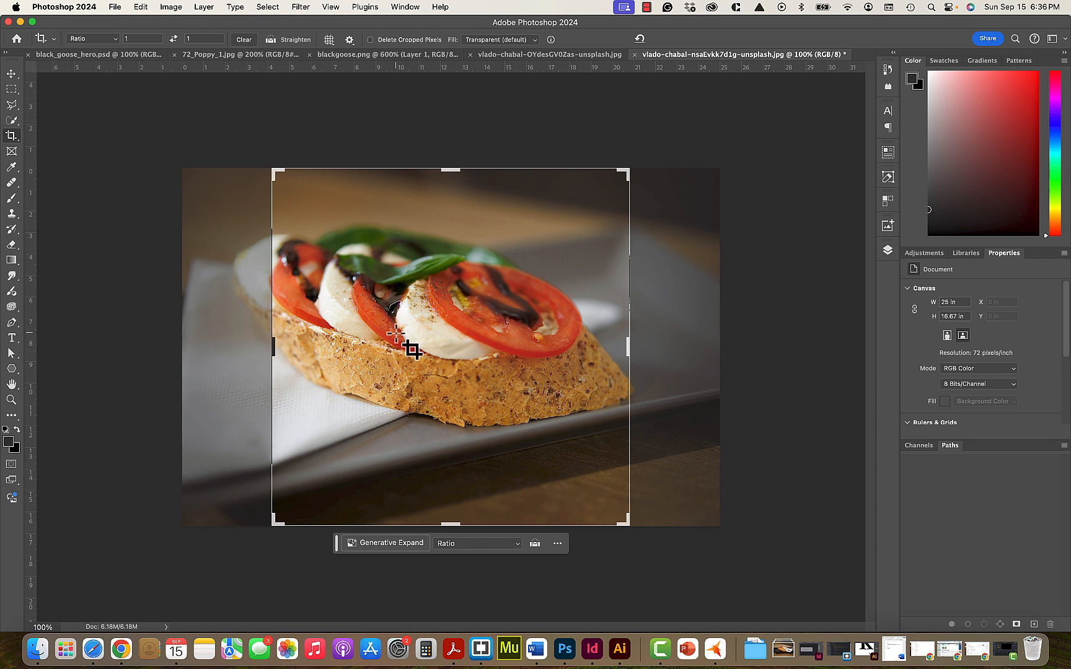
left_click(116, 39)
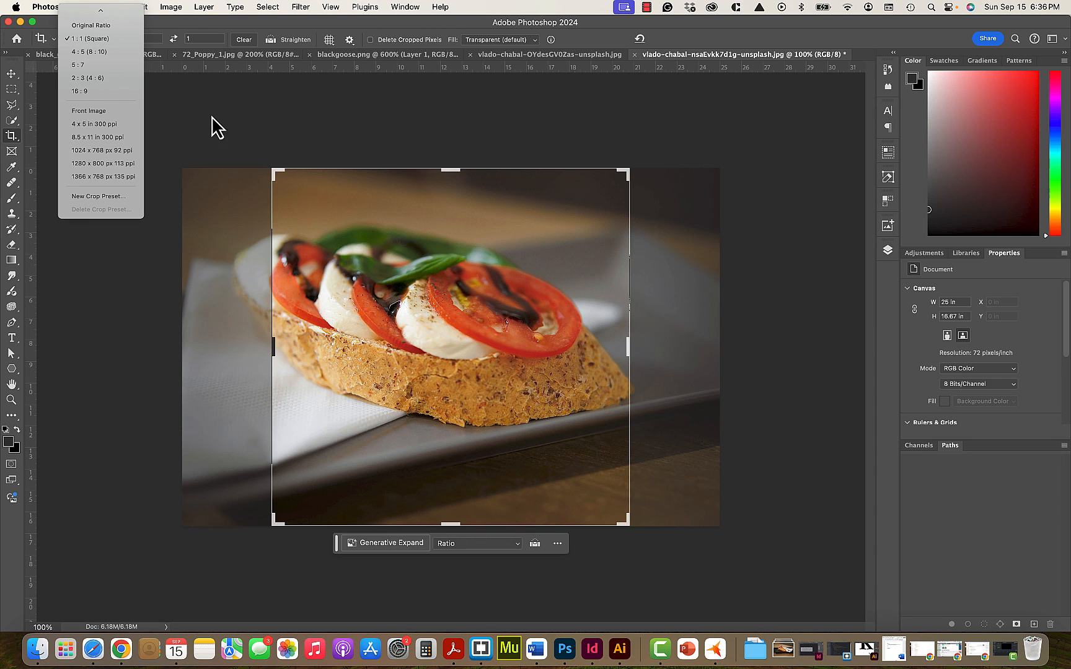
left_click(357, 297)
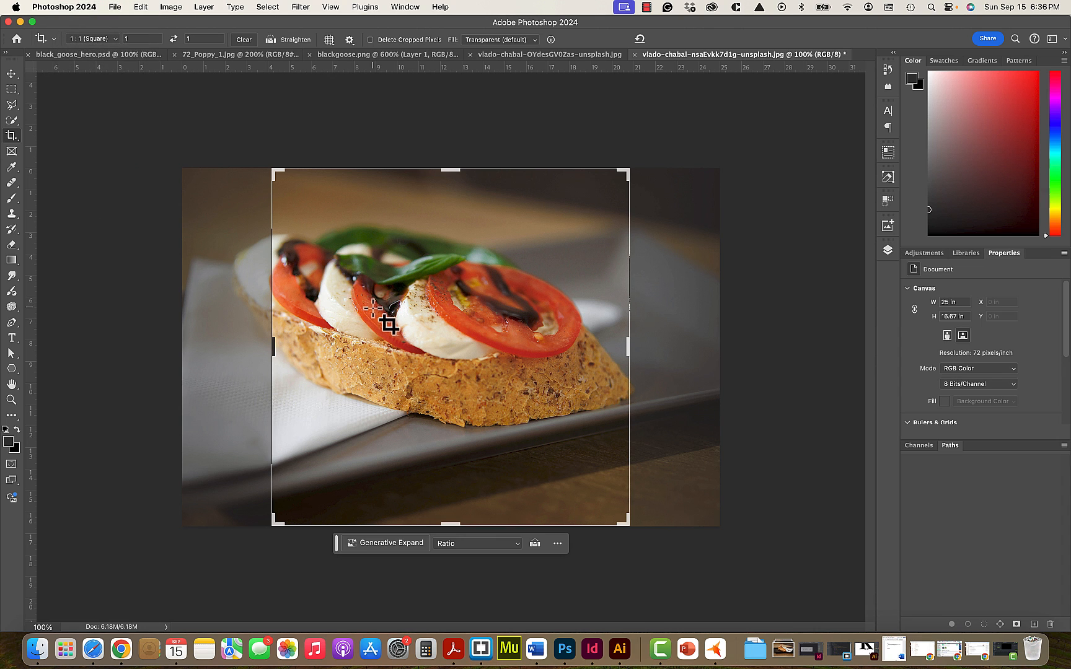
left_click_drag(373, 308, 361, 297)
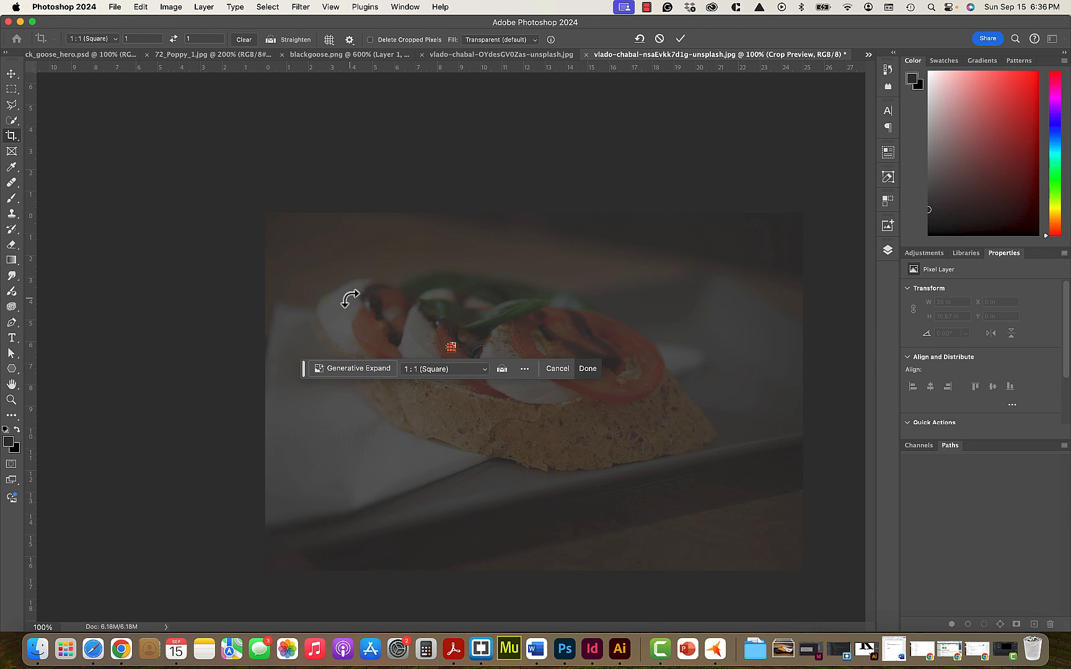
key("super+z")
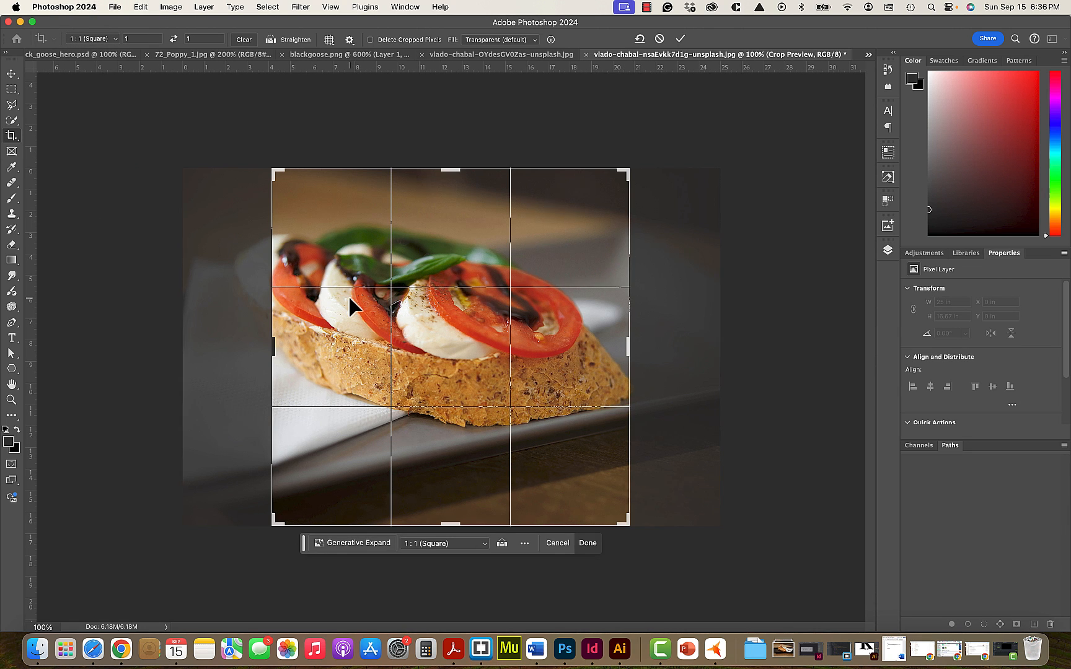
- Shift the photo to the right within the square crop frame, keep its top edge flush, and apply the crop
left_click_drag(347, 298, 351, 299)
key("Right")
key("Right")
key("Right")
key("Right")
key("Right")
key("Right")
key("Right")
key("Right")
key("Right")
key("Right")
key("Right")
key("Right")
key("Right")
key("Right")
key("Right")
key("Right")
key("Right")
key("Right")
key("Right")
key("Right")
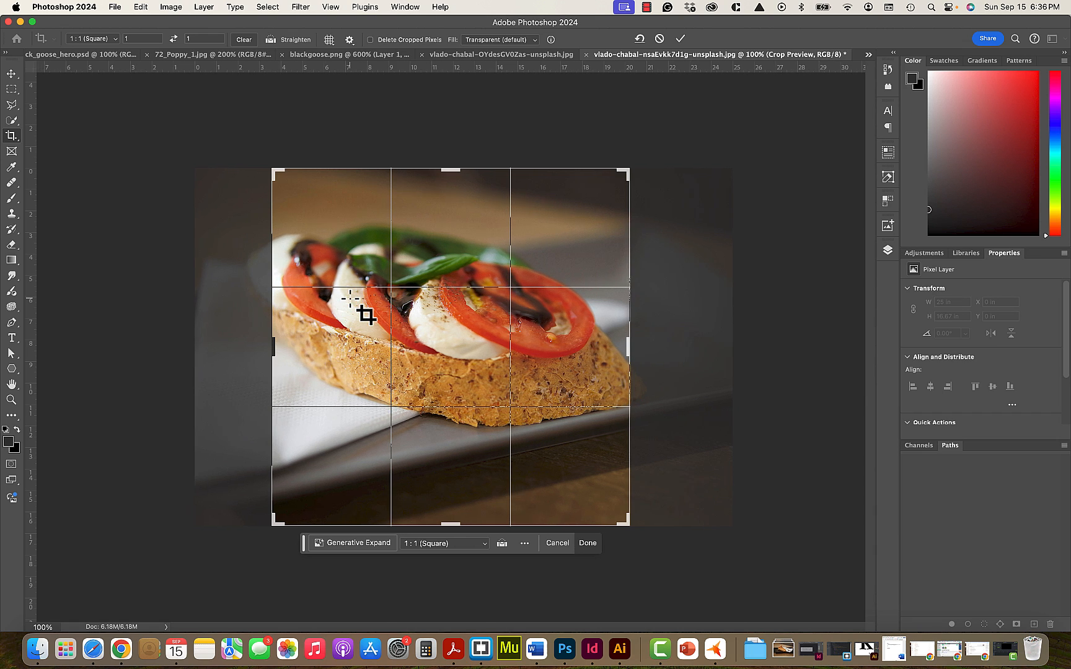
key("Down")
key("Down")
key("Down")
key("Down")
key("Down")
key("Down")
key("Down")
key("Down")
key("Down")
key("Down")
key("Down")
key("Down")
key("Down")
key("Down")
key("Down")
key("Down")
key("Down")
key("Down")
key("Down")
key("Down")
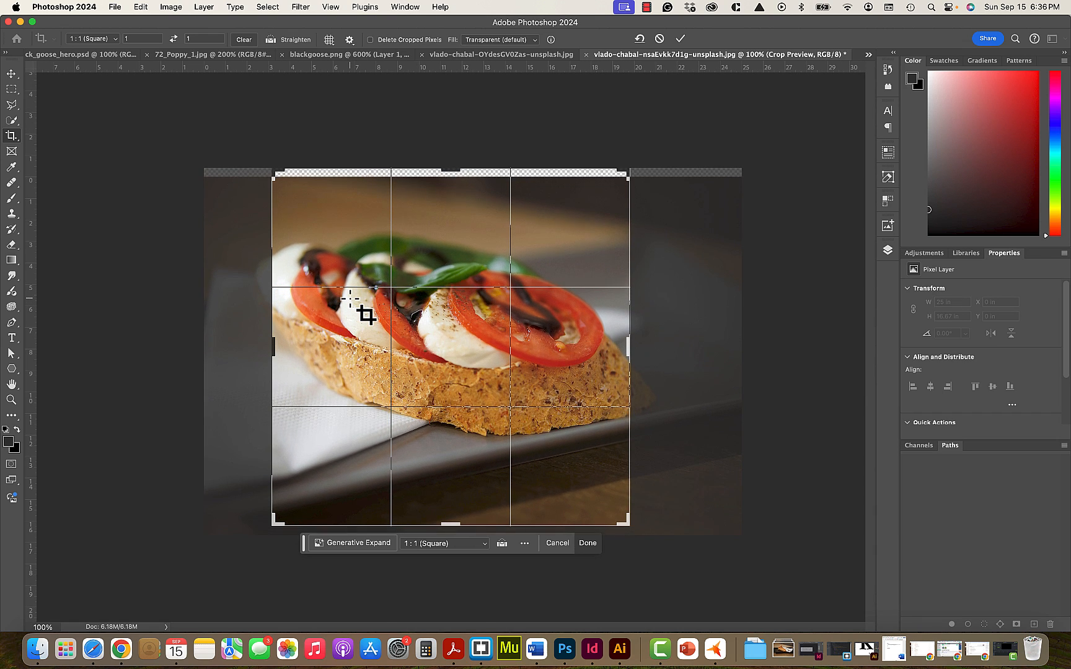
key("Up")
key("Up")
key("Up")
key("Up")
key("Up")
key("Up")
key("Up")
key("Up")
key("Up")
key("Up")
key("Up")
key("Up")
key("Up")
key("Up")
key("Up")
key("Up")
key("Up")
key("Up")
key("Up")
key("Up")
key("Down")
key("Down")
key("Down")
key("Down")
key("Down")
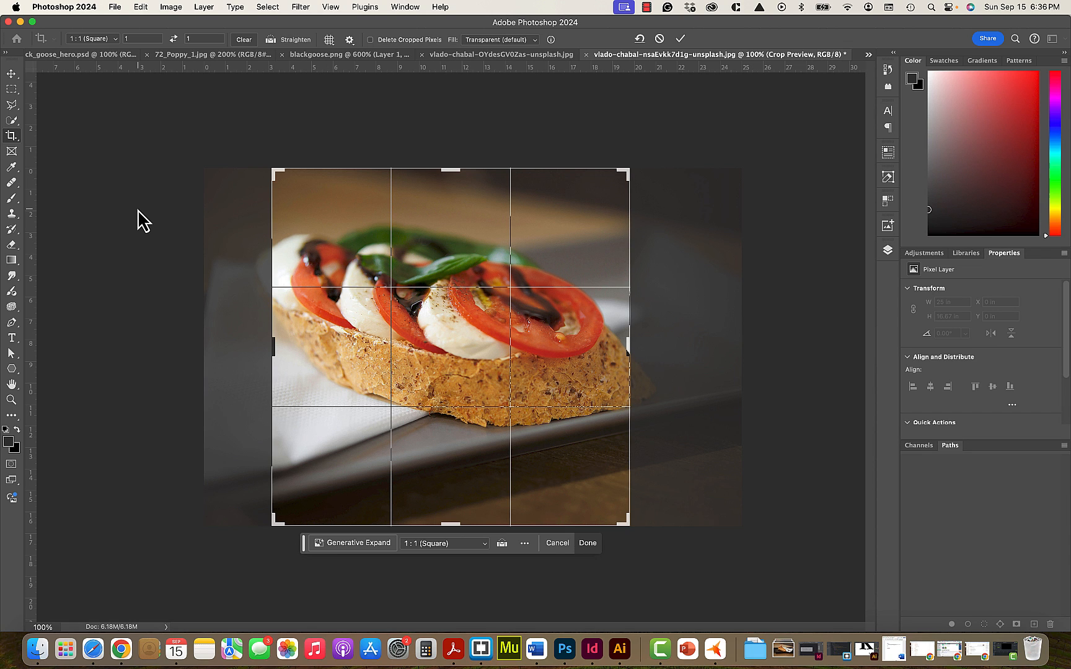
key("Return")
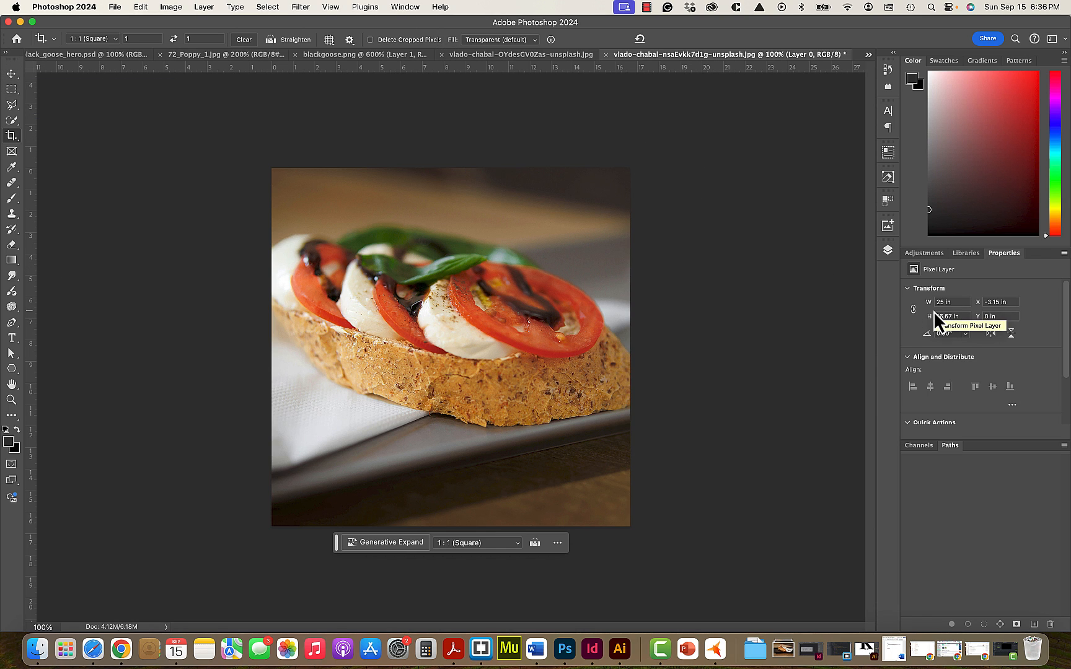
- Revert the photo to its Image Size history state to undo the crop
left_click(888, 70)
left_click(786, 108)
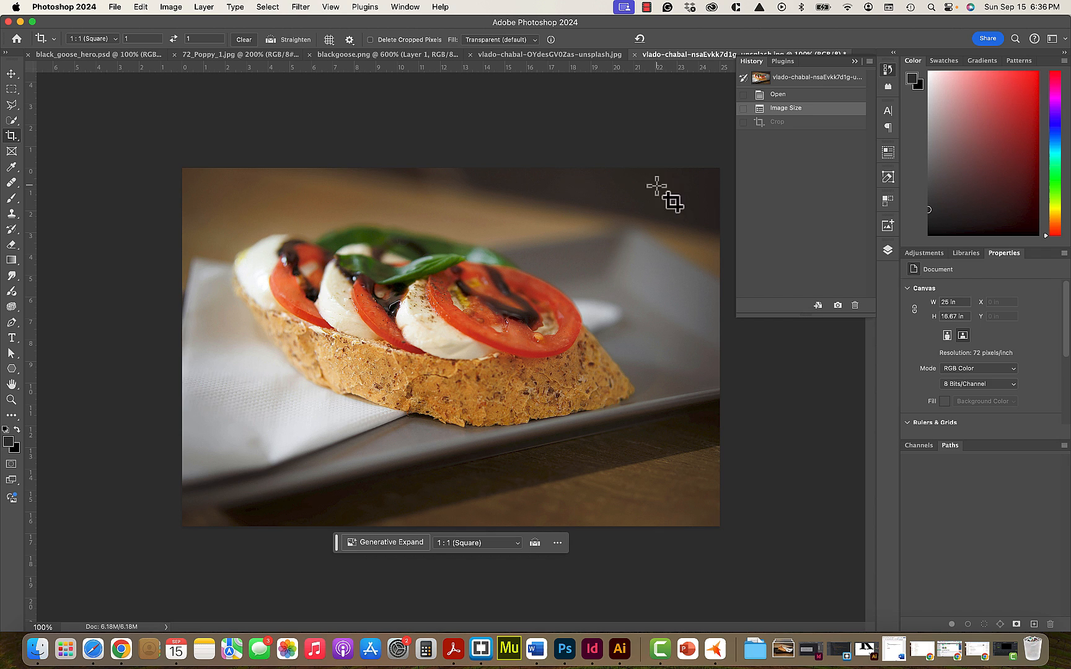
left_click(855, 63)
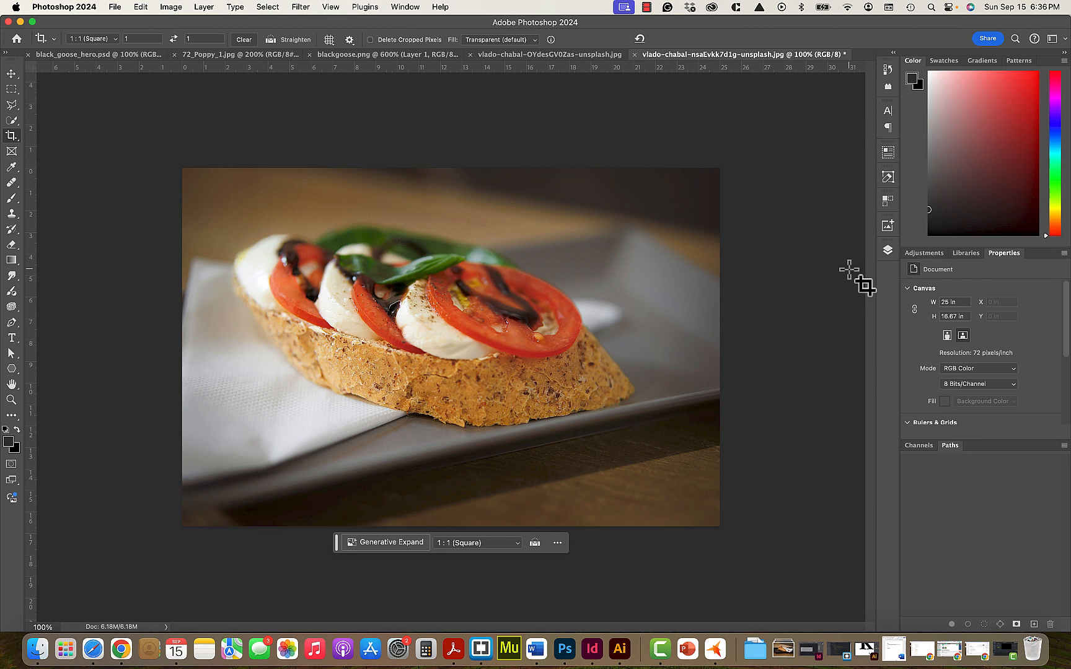
- Unlock the Background layer so that it becomes a regular layer
left_click(889, 251)
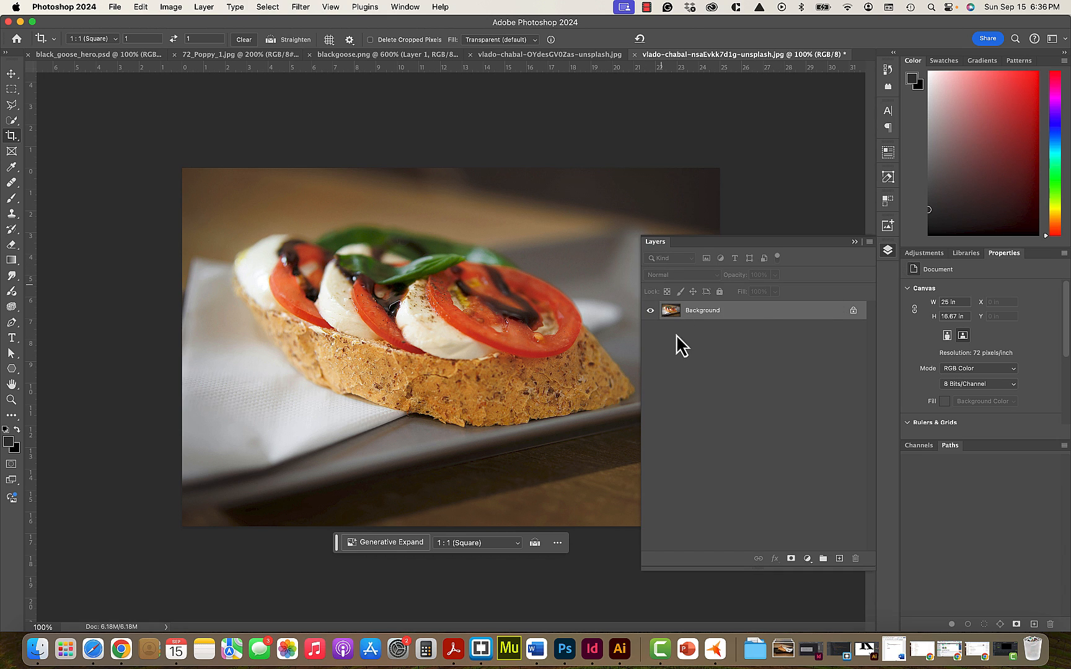
left_click(853, 310)
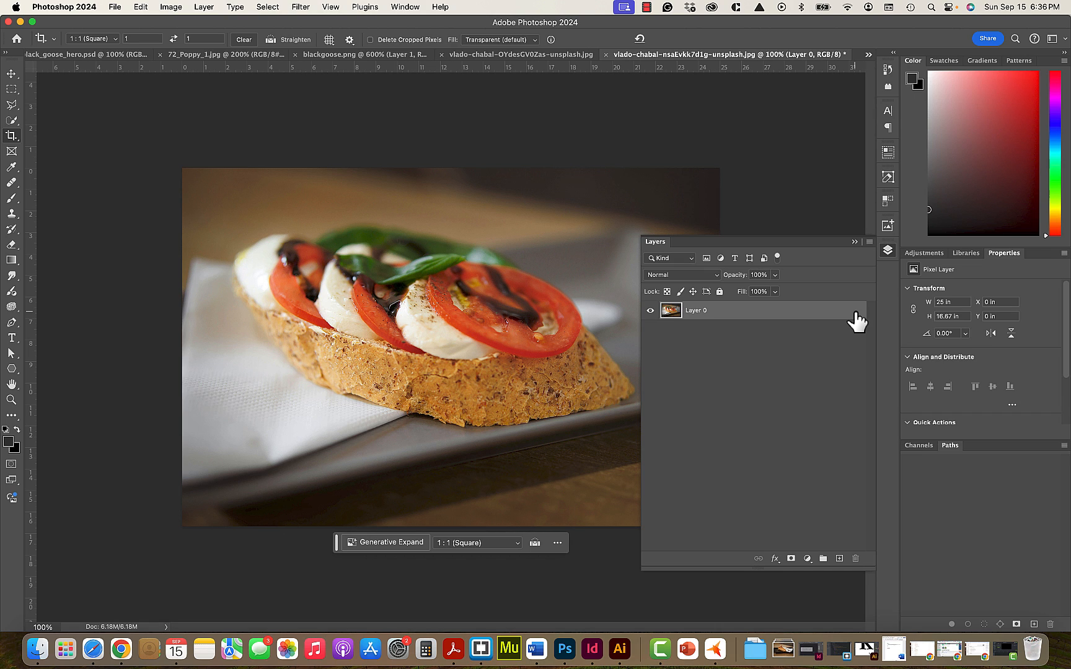
left_click(854, 242)
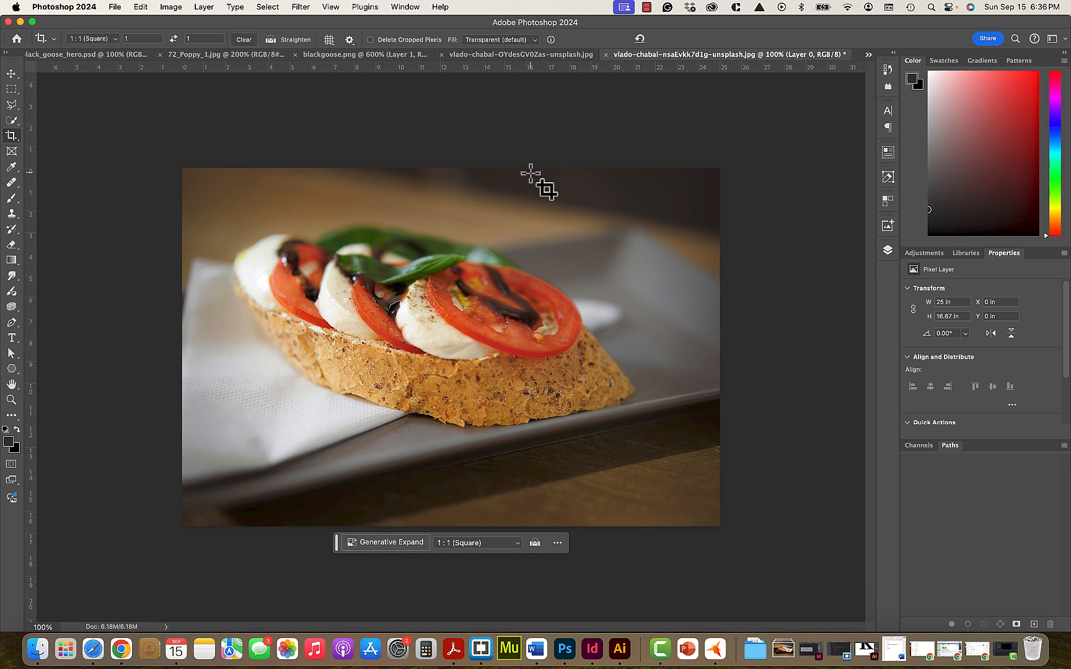
- Change the canvas size to 800 by 800 pixels with the centre anchor, accepting the clipping
left_click(172, 9)
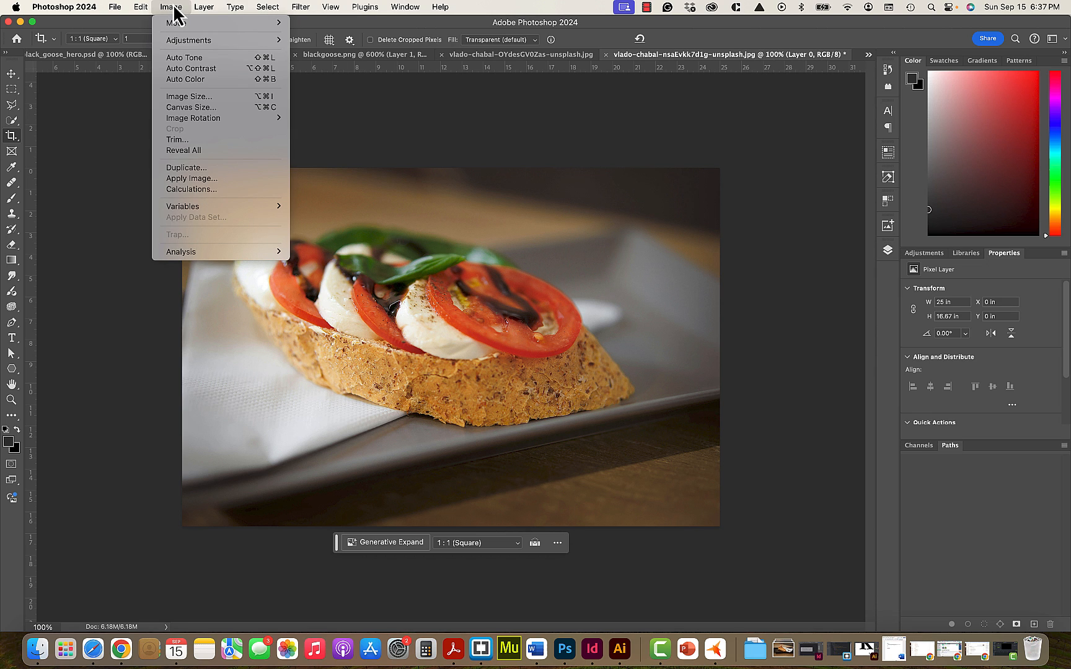
left_click(189, 108)
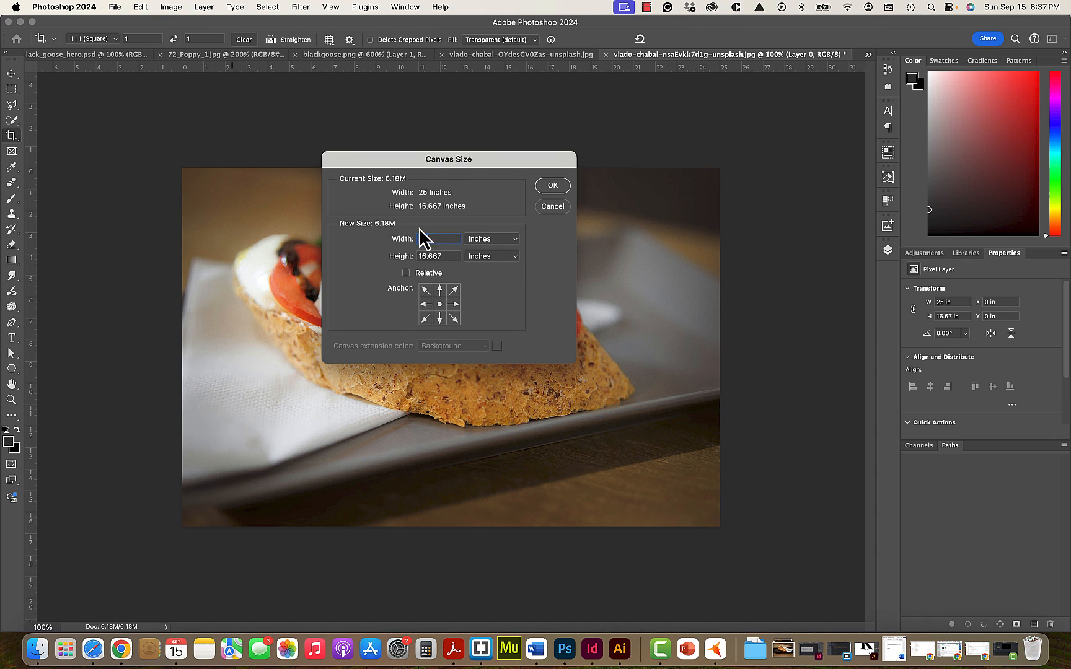
left_click(487, 242)
left_click(485, 228)
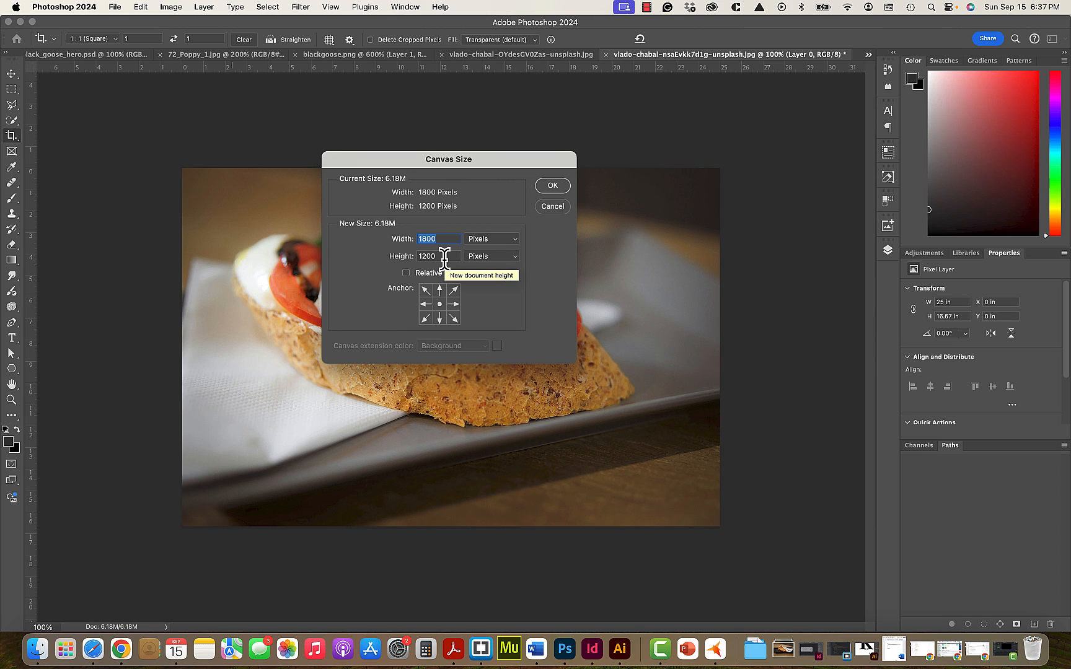
type("800")
key("Tab")
type("800")
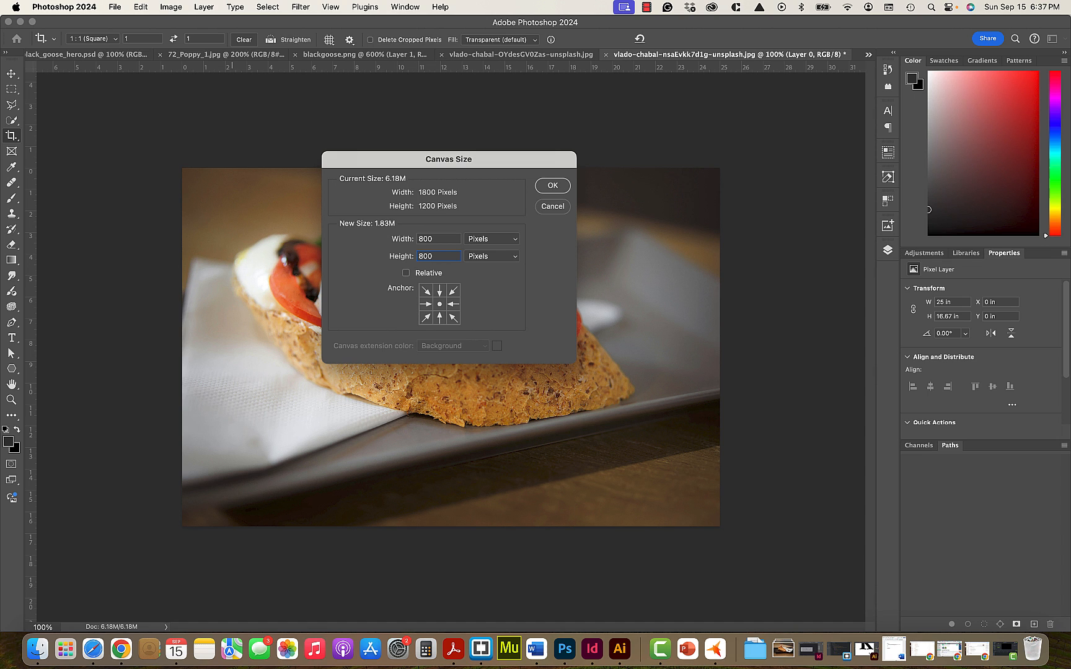
key("Return")
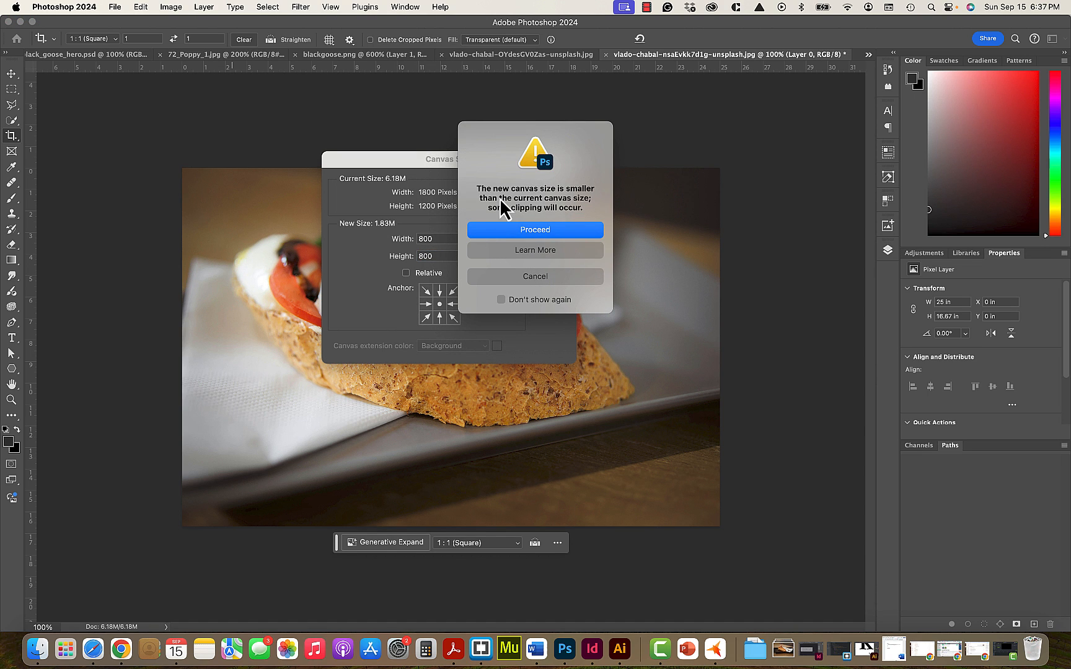
left_click(540, 231)
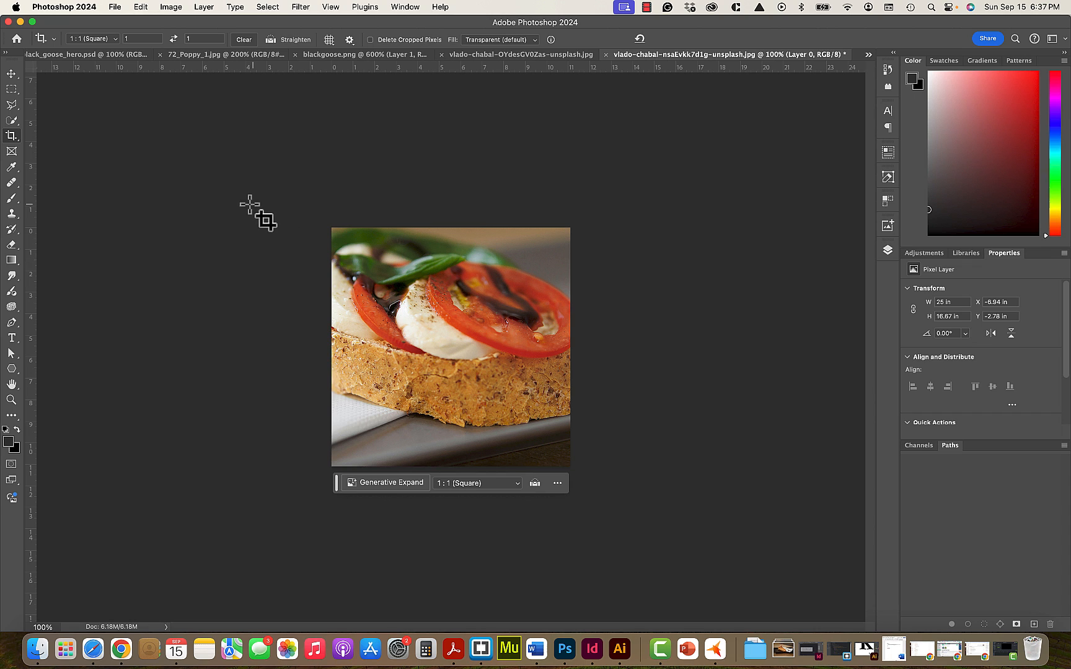
- Move the photo layer down and slightly left within the square canvas, to about X -7.08 in, Y -1.94 in
left_click(17, 74)
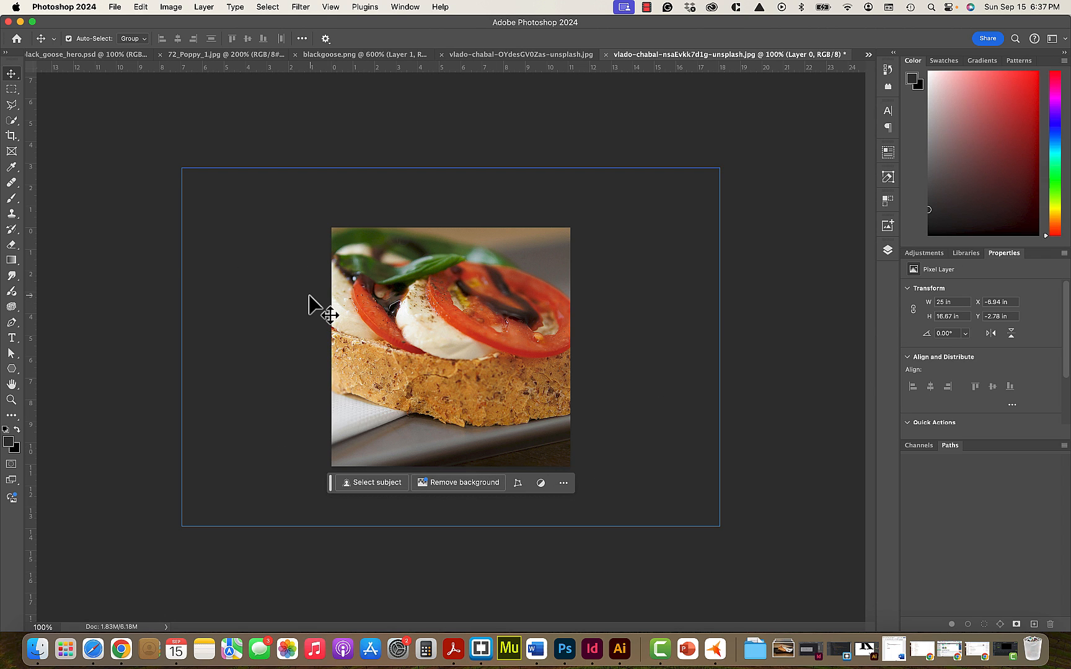
left_click_drag(313, 305, 329, 318)
key("shift+Down")
key("shift+Down")
key("shift+Down")
key("shift+Down")
key("shift+Down")
key("shift+Down")
key("shift+Down")
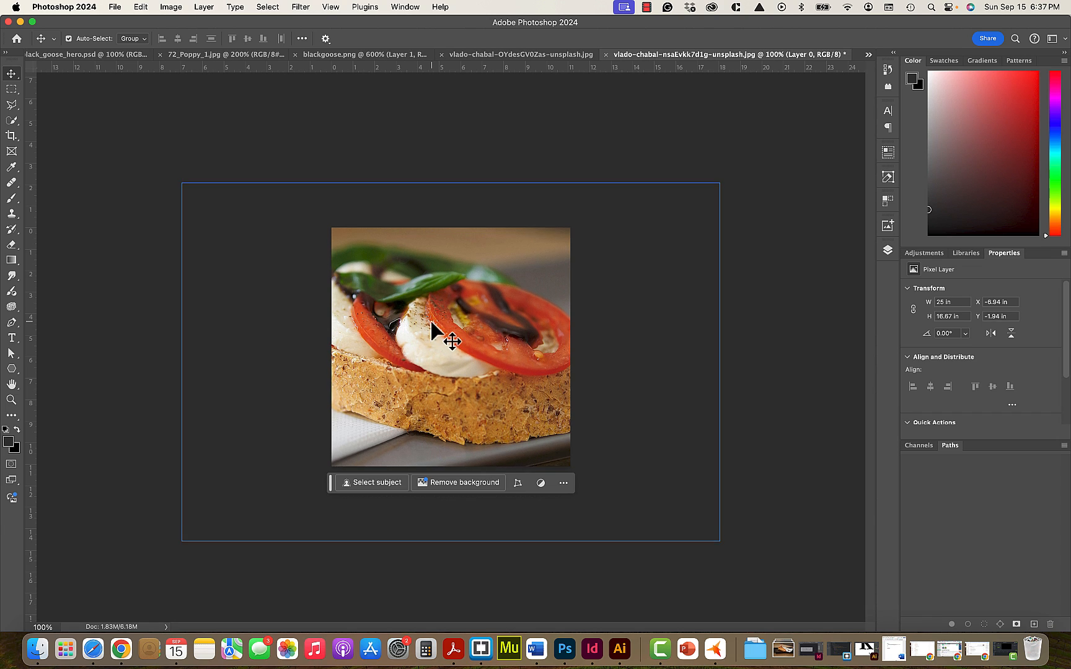
key("shift+Right")
key("shift+Left")
key("shift+Left")
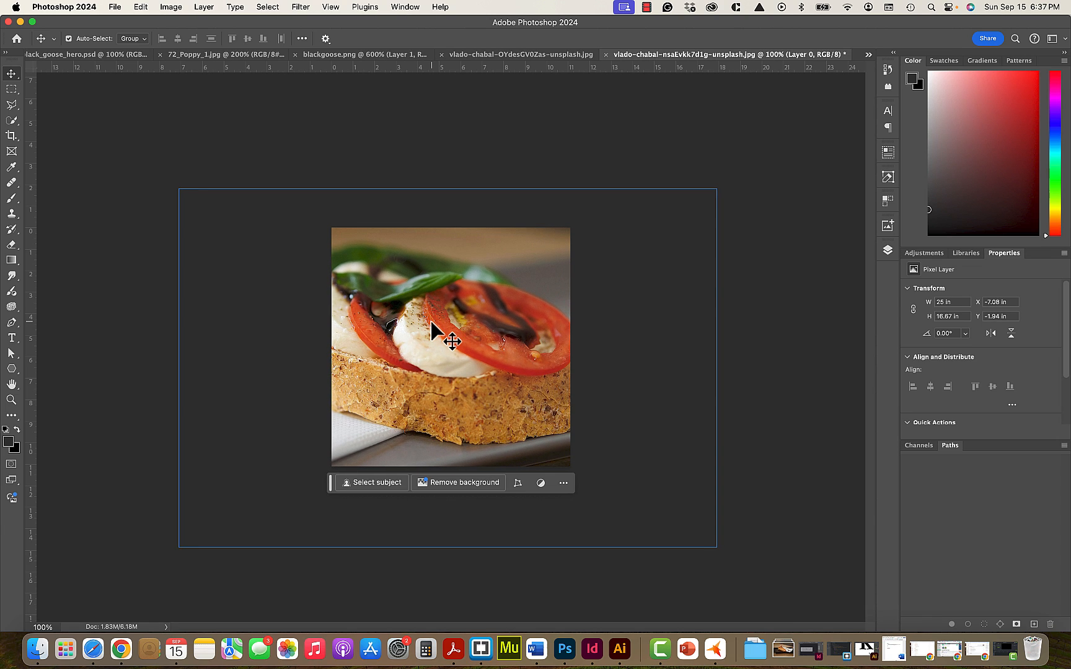
key("shift+Up")
- Scale the sandwich layer proportionally to about 69% with Free Transform and position it so that it still fills the square canvas
key("cmd+t")
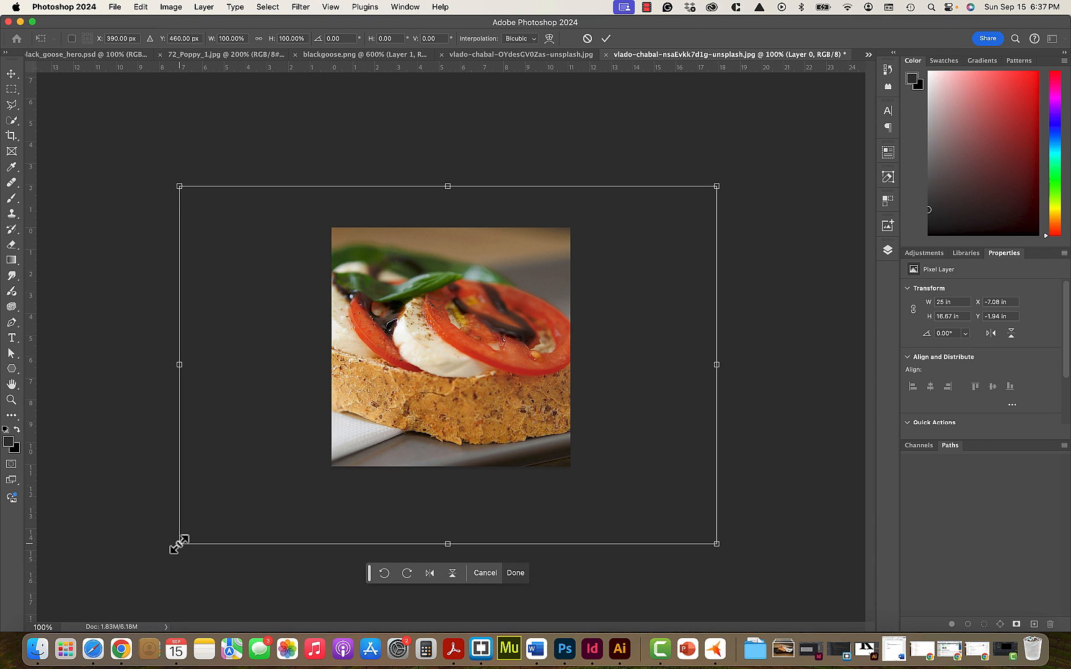
key("Escape")
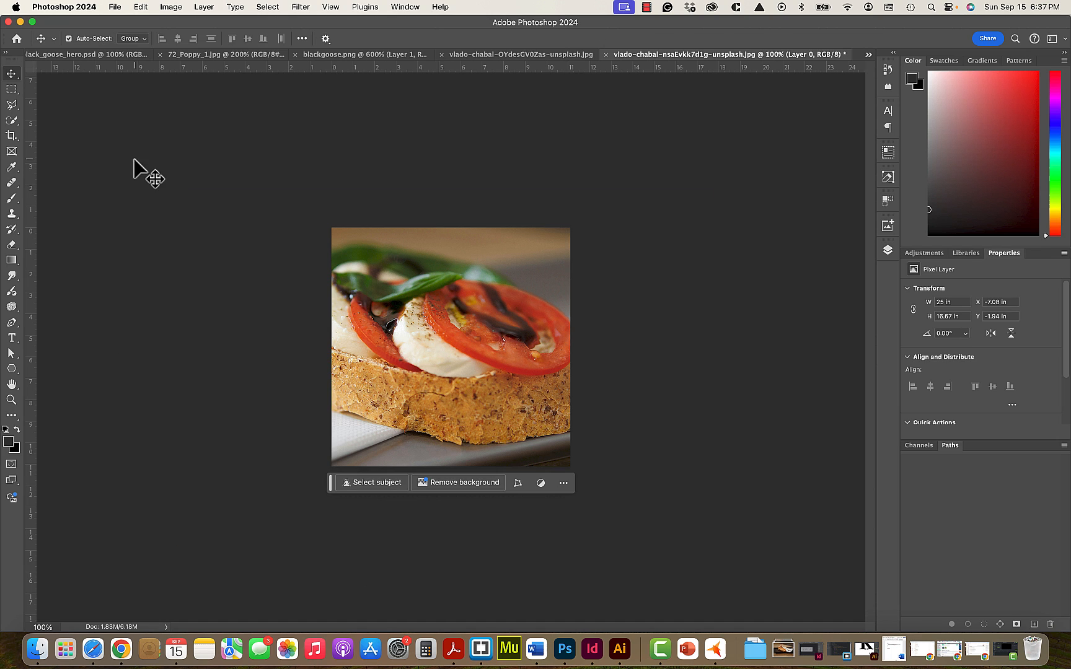
left_click(140, 7)
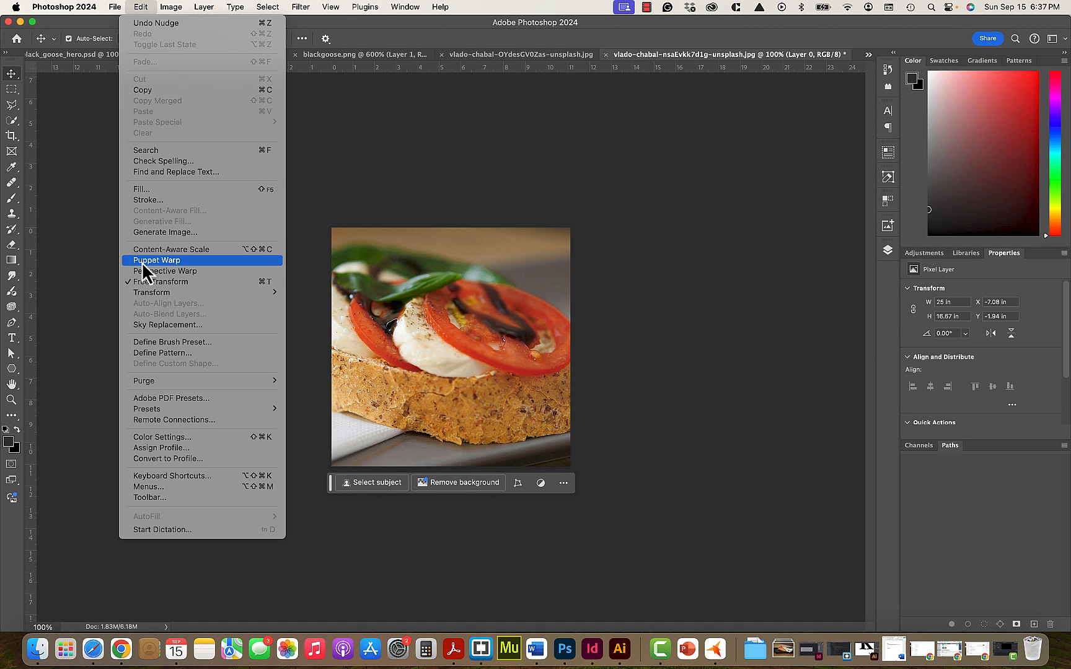
mouse_move(166, 293)
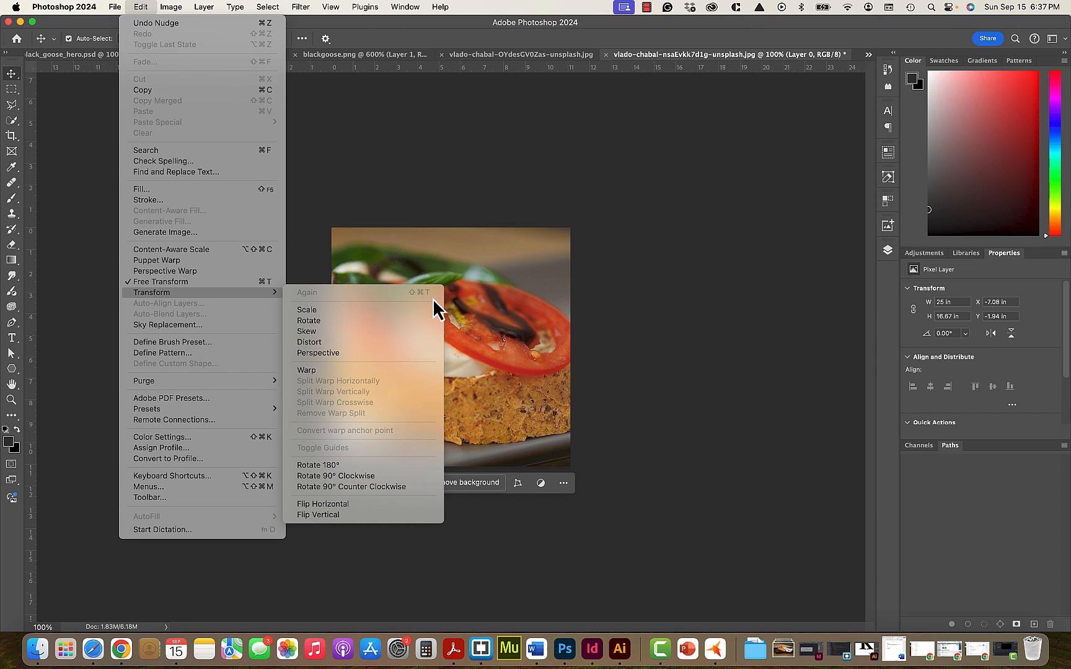
left_click(241, 283)
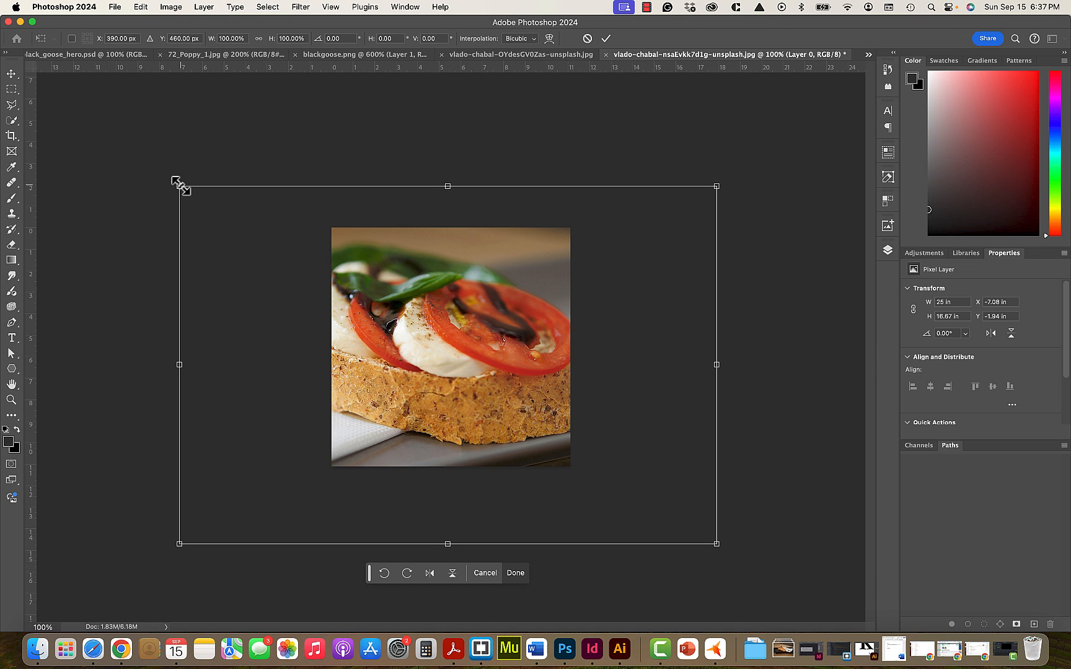
left_click_drag(181, 186, 308, 232)
left_click_drag(317, 465, 314, 432)
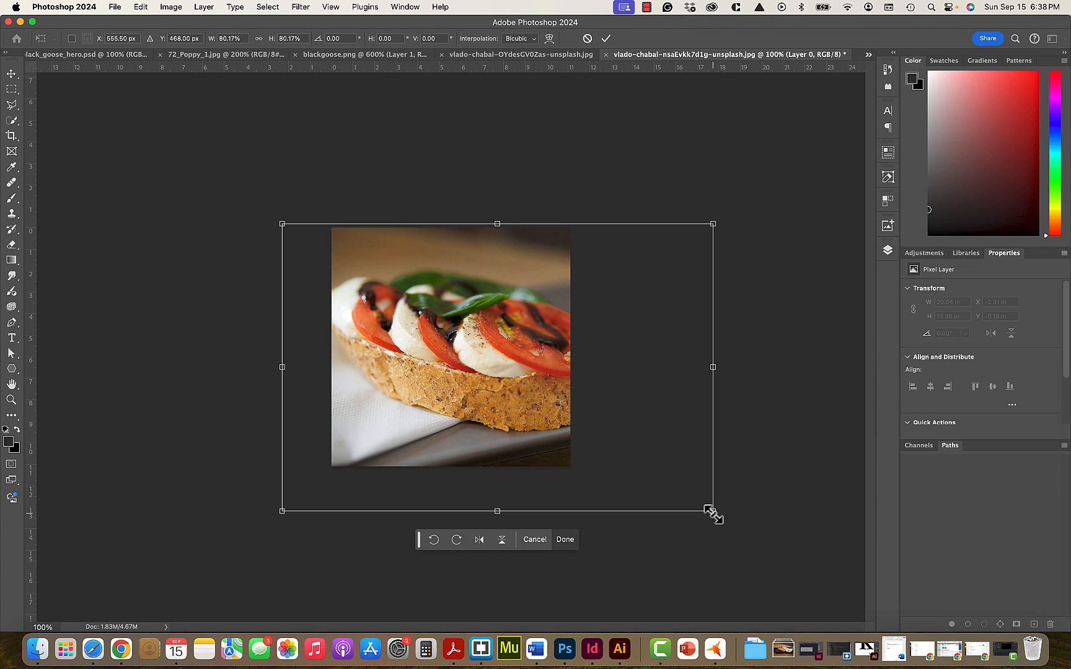
left_click_drag(713, 513, 587, 460)
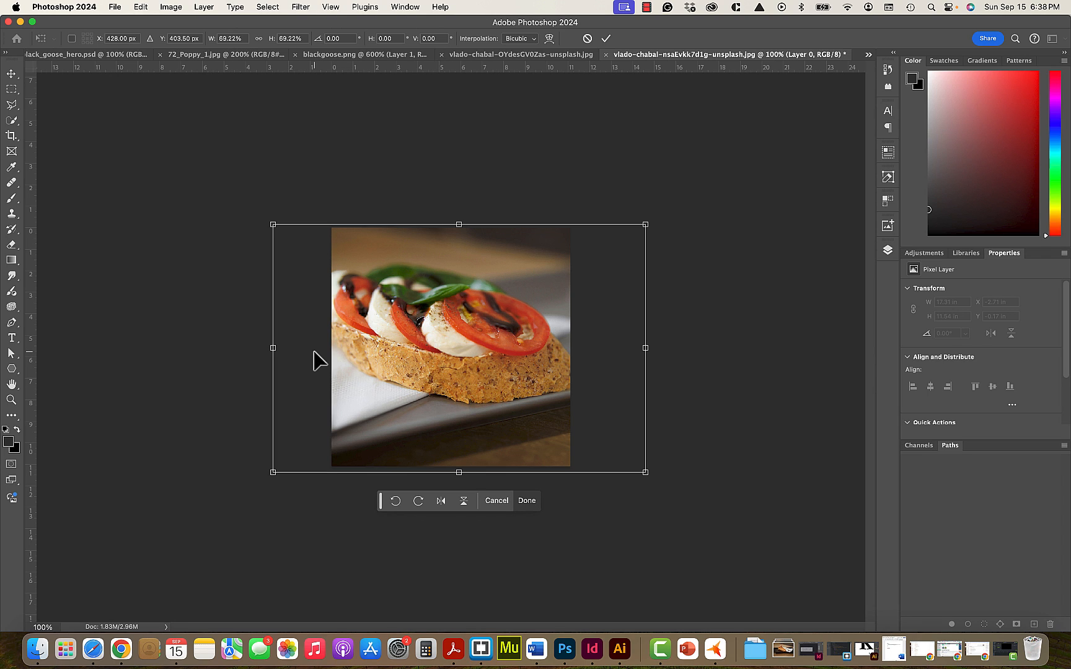
left_click_drag(314, 352, 314, 352)
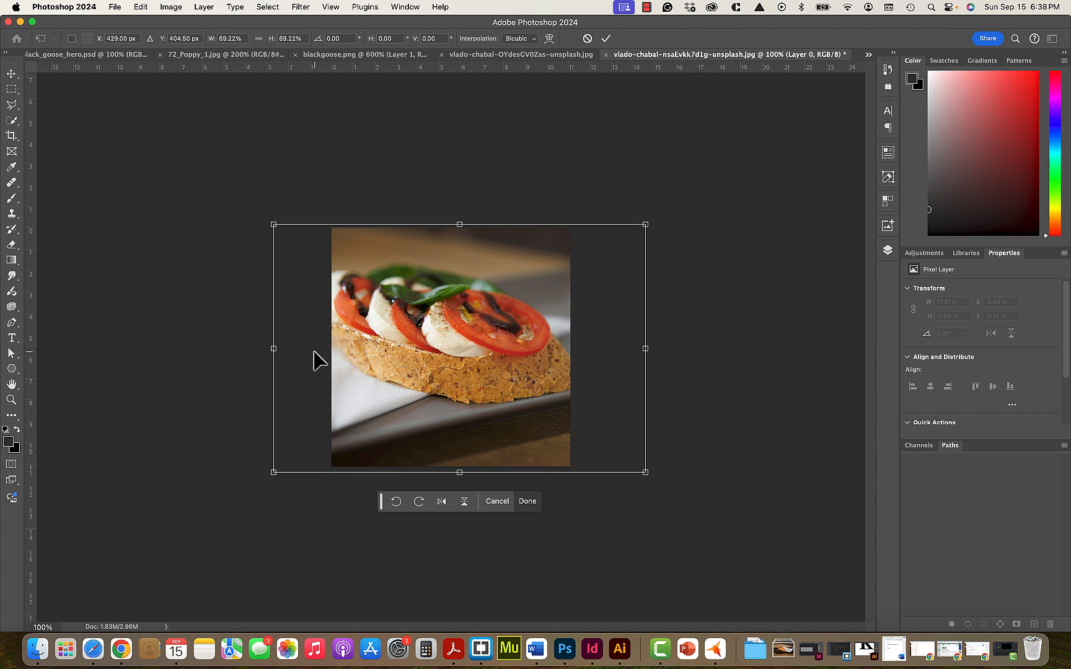
key("Return")
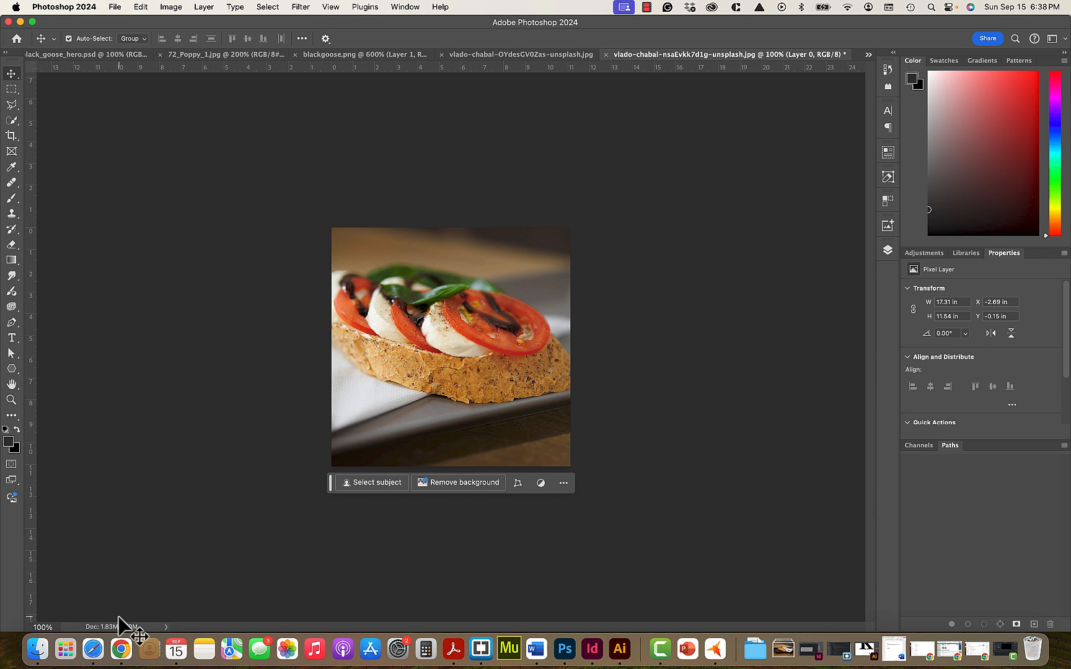
- Check the sandwich photo's pixel dimensions and resolution in Image Size without changing them
left_click(491, 58)
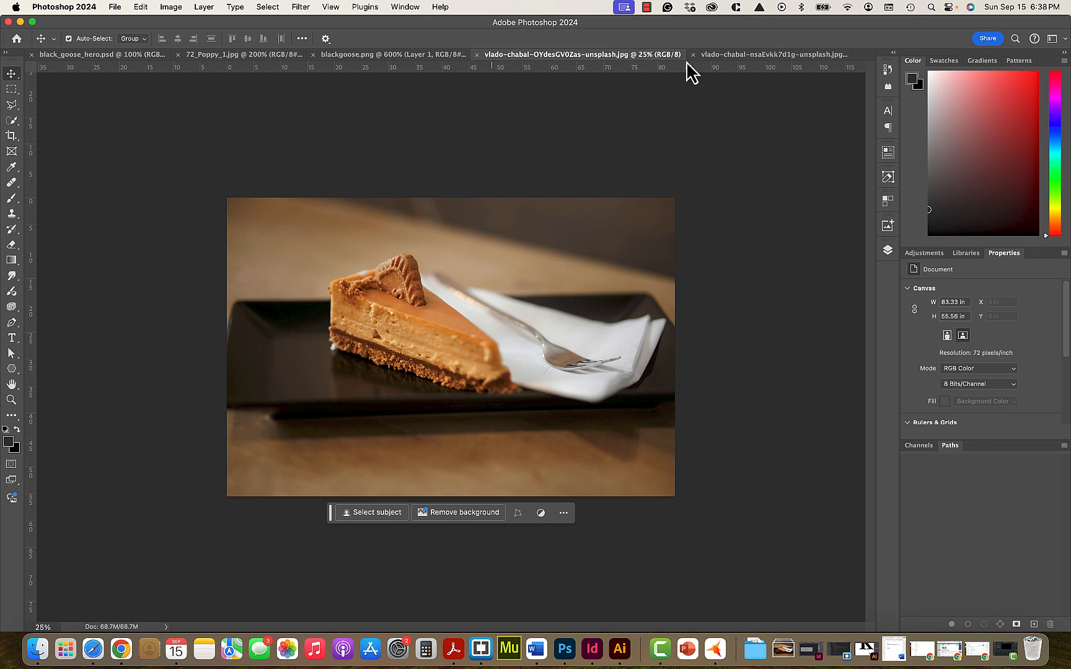
left_click(720, 57)
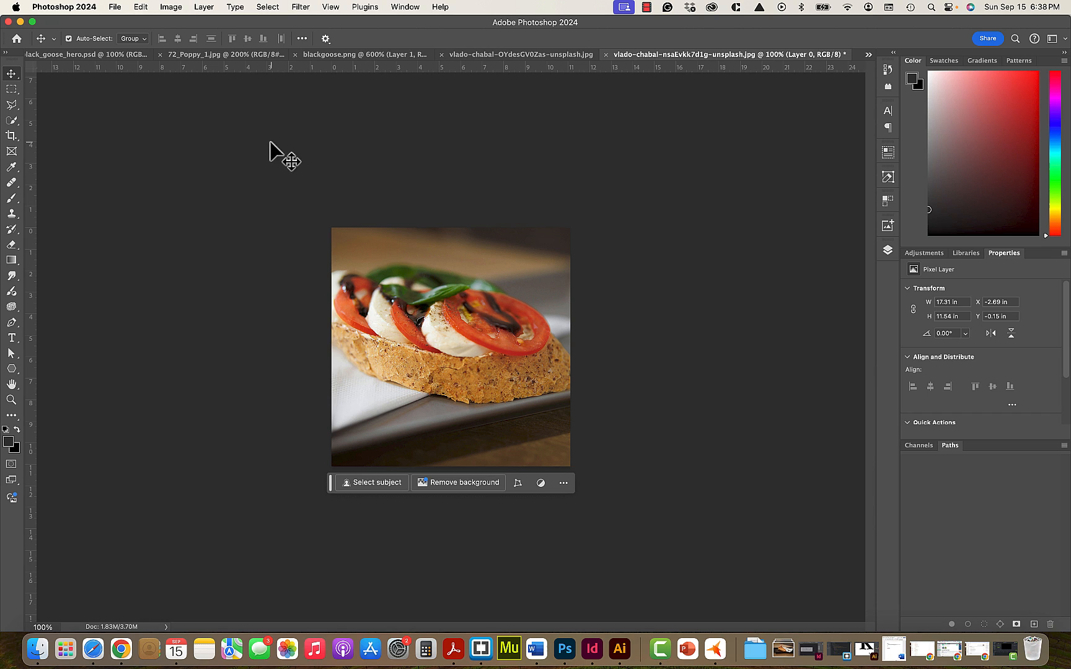
left_click(173, 8)
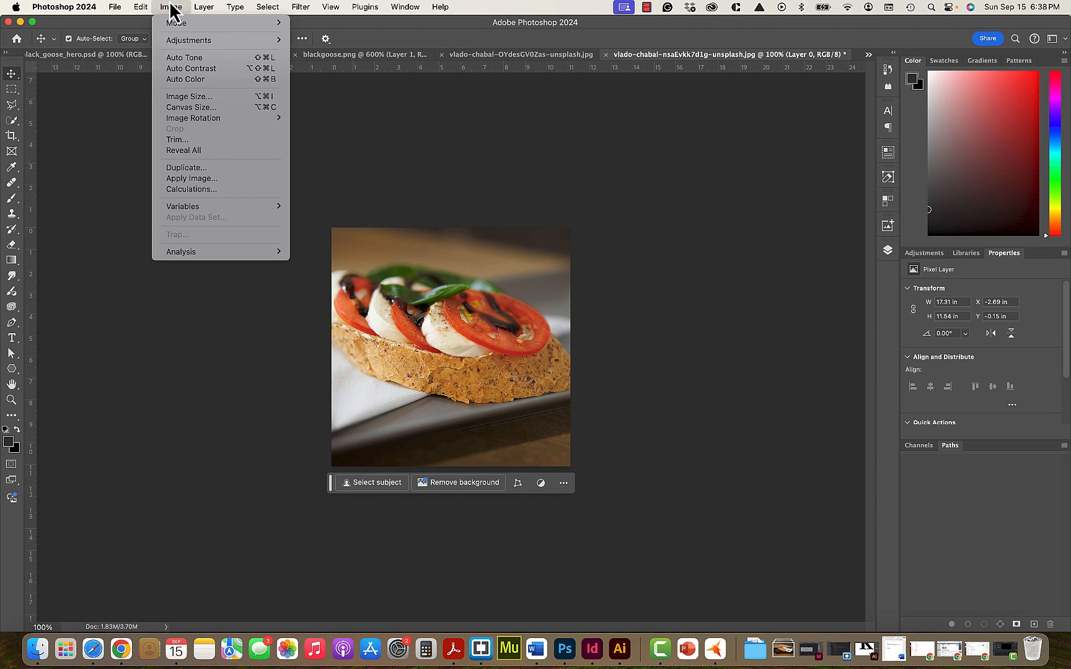
left_click(215, 97)
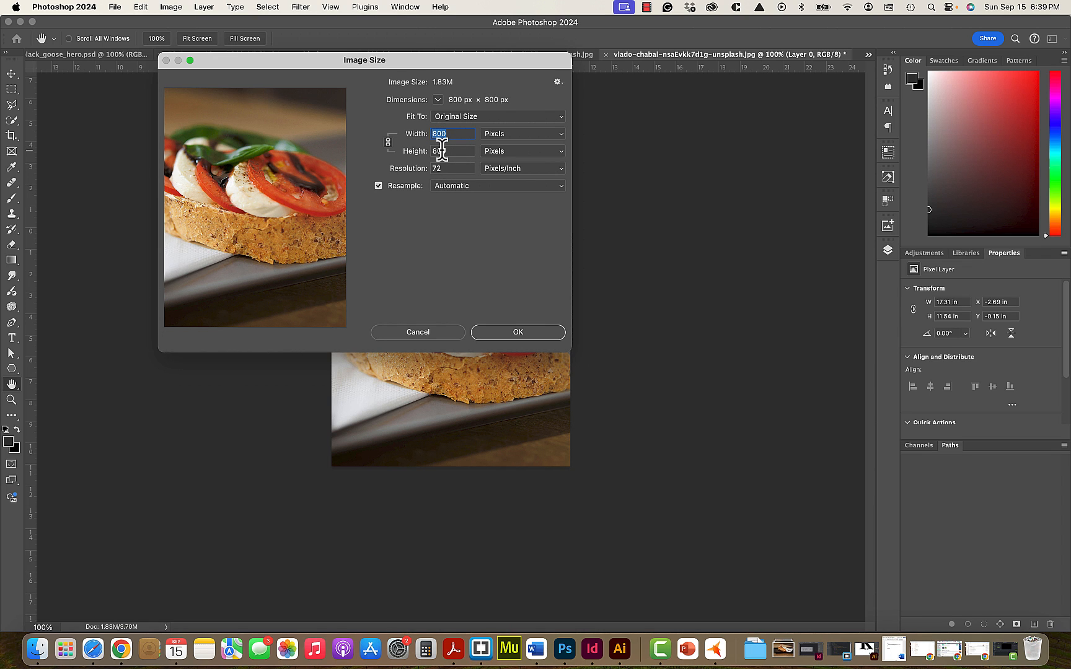
left_click(419, 332)
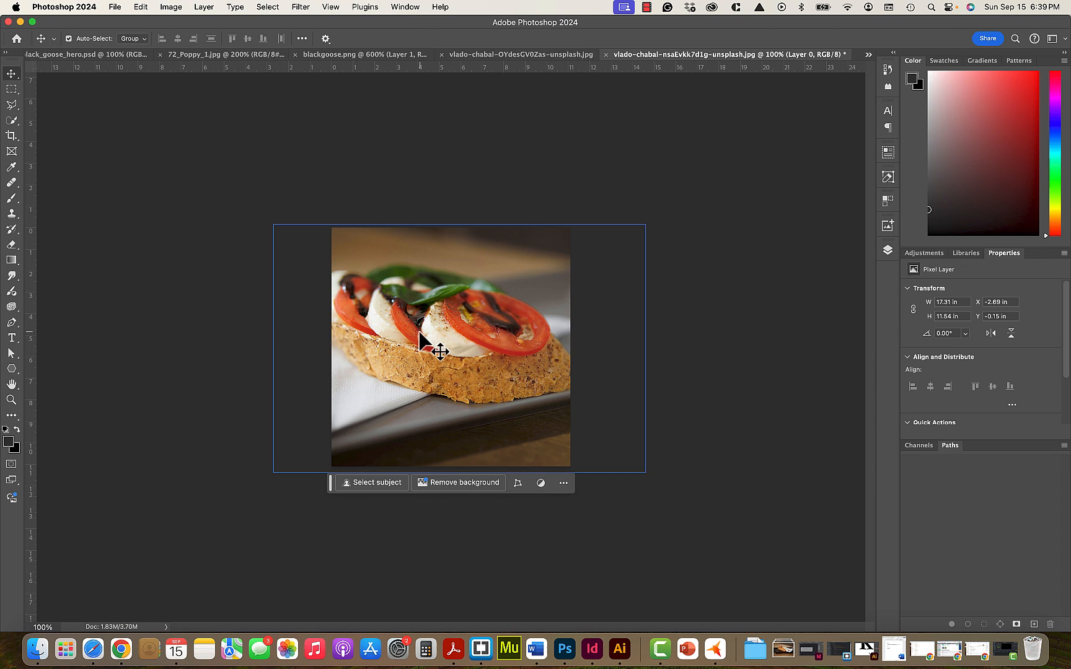
- Switch to the cheesecake photo and resize the image proportionally to a width of 1800 pixels
left_click(527, 55)
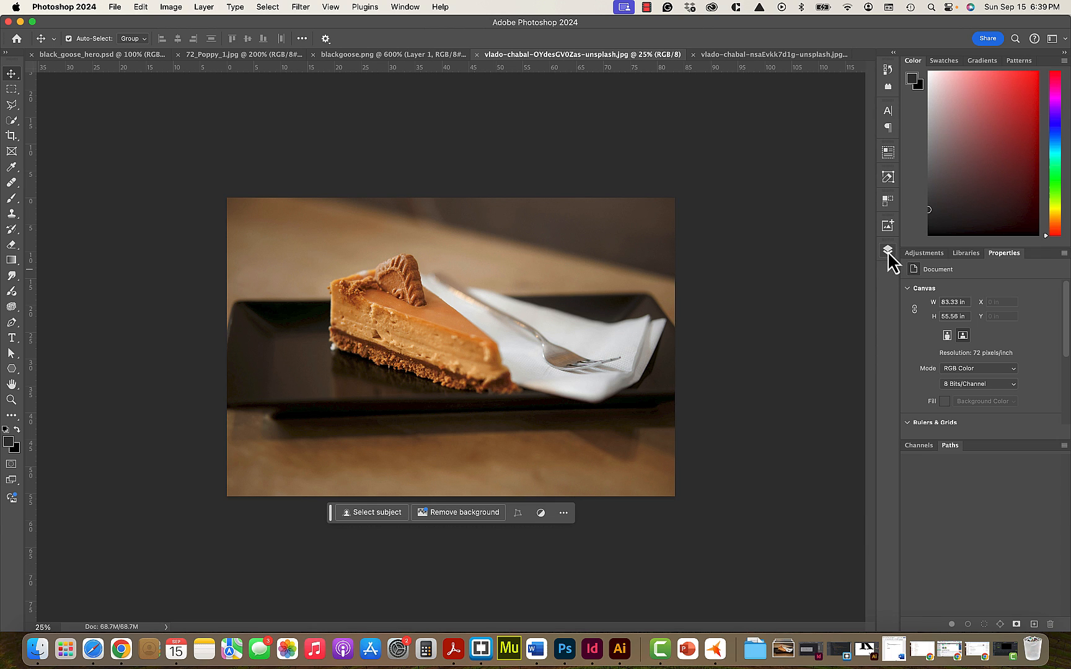
left_click(170, 8)
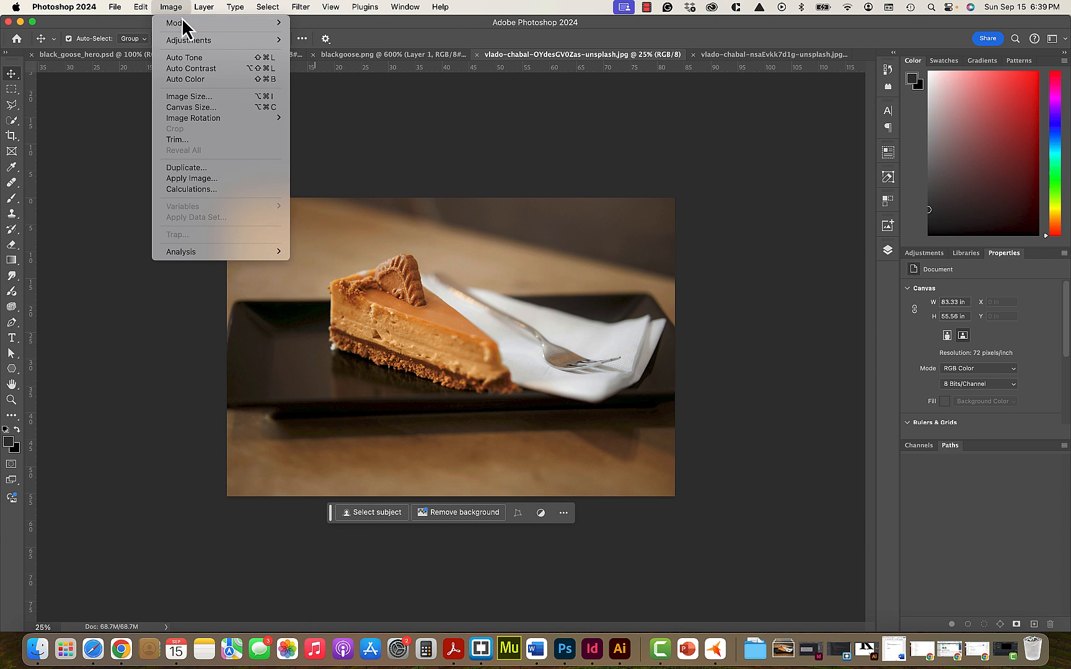
mouse_move(186, 23)
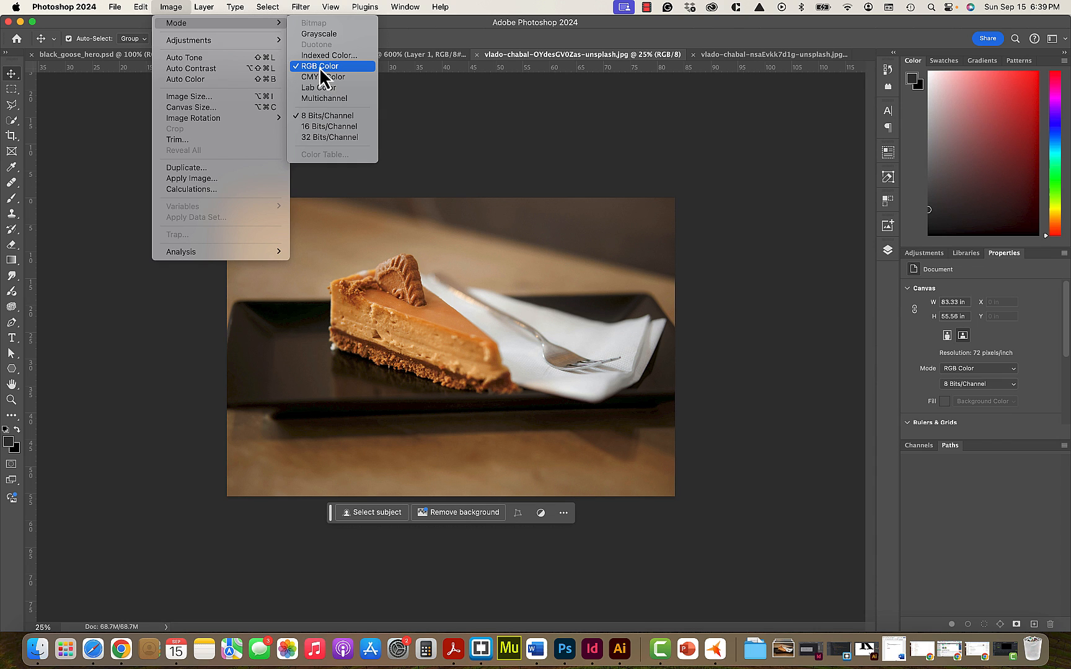
left_click(206, 97)
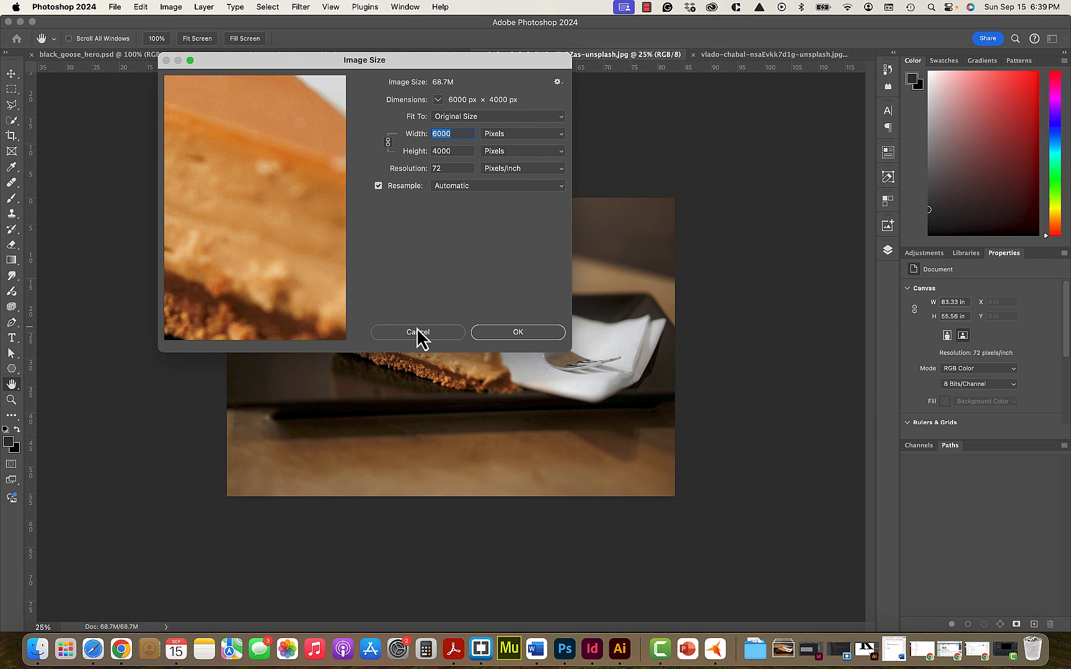
type("18")
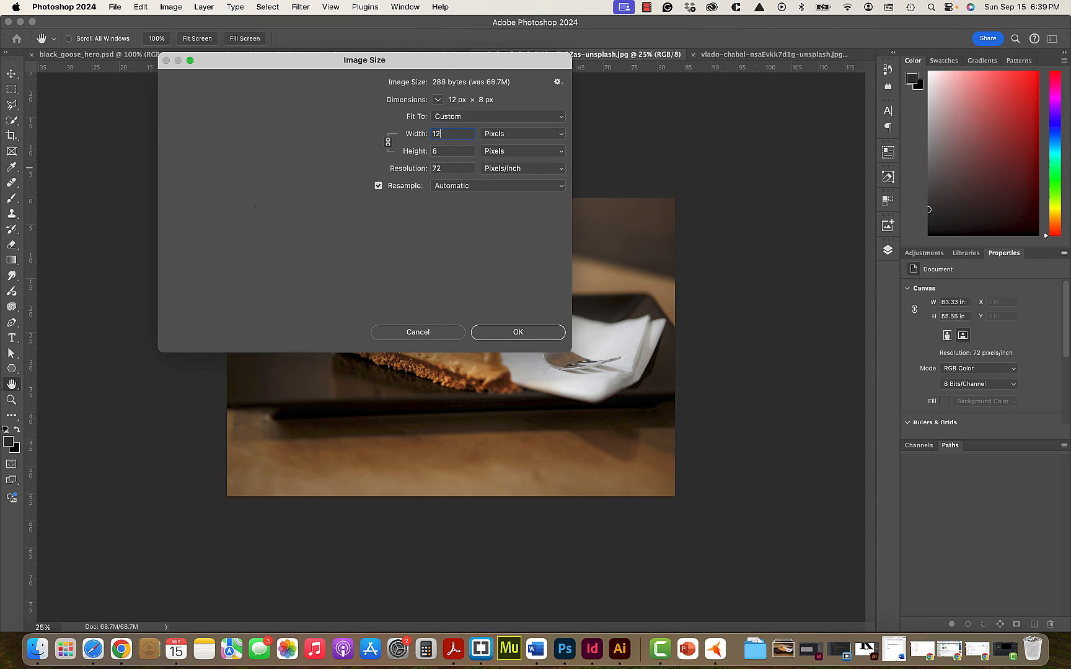
type("00")
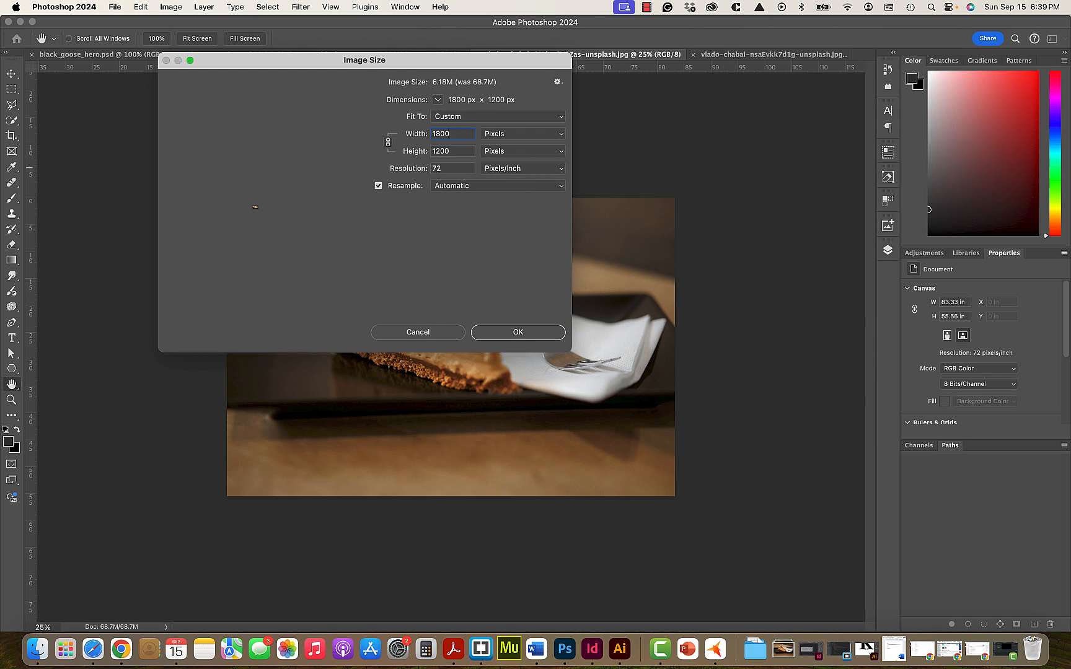
key("Return")
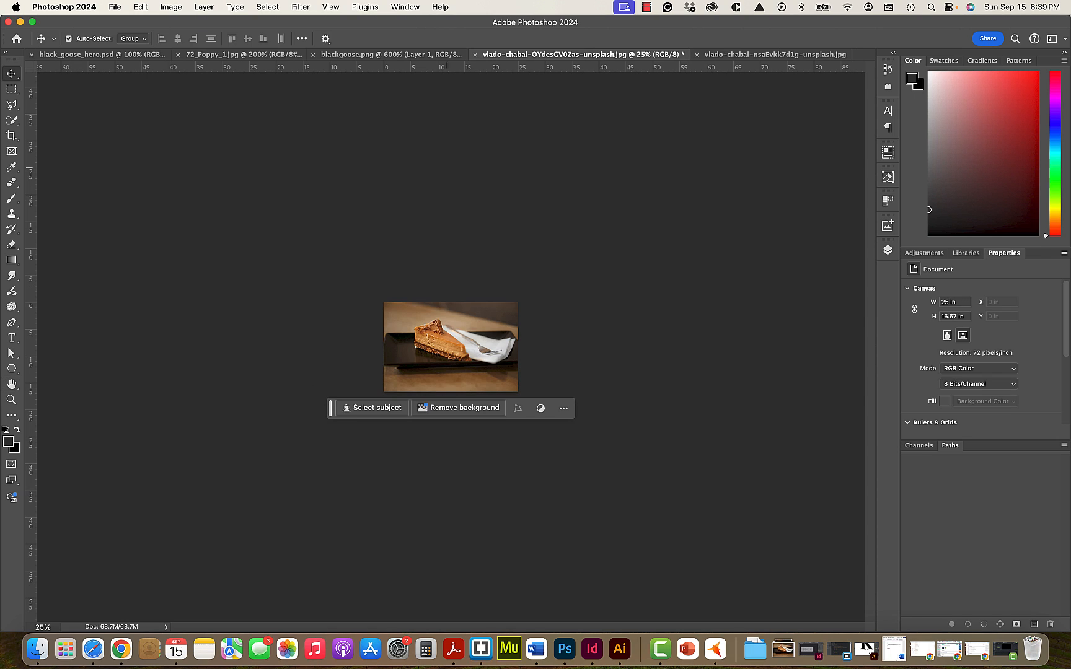
- Unlock the cheesecake photo's Background layer so that it becomes a regular layer
left_click(887, 251)
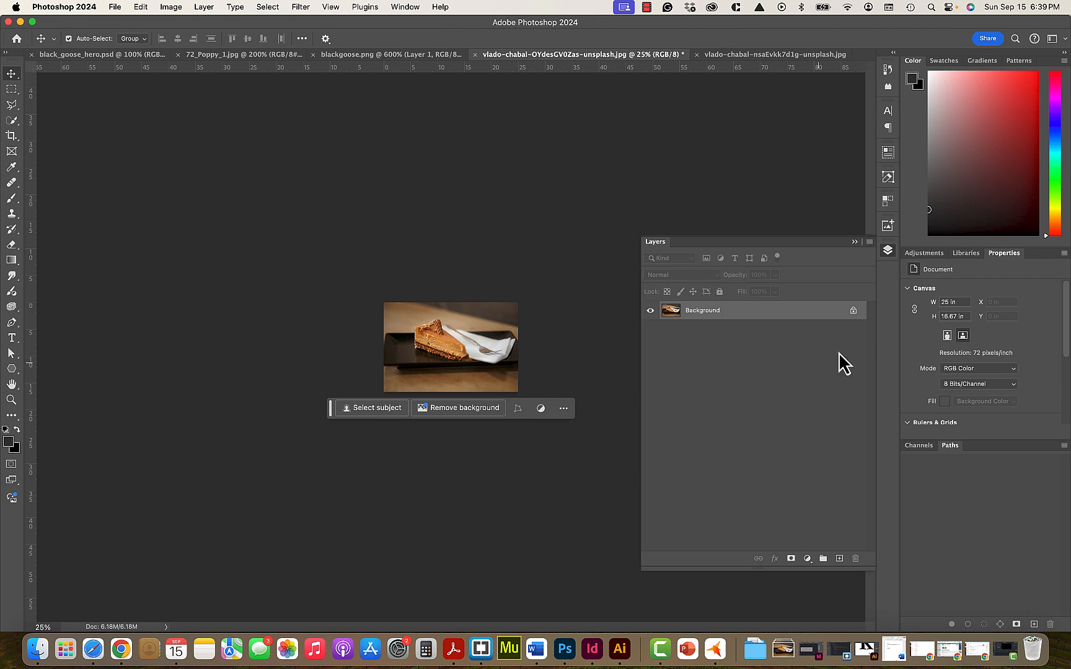
left_click(854, 311)
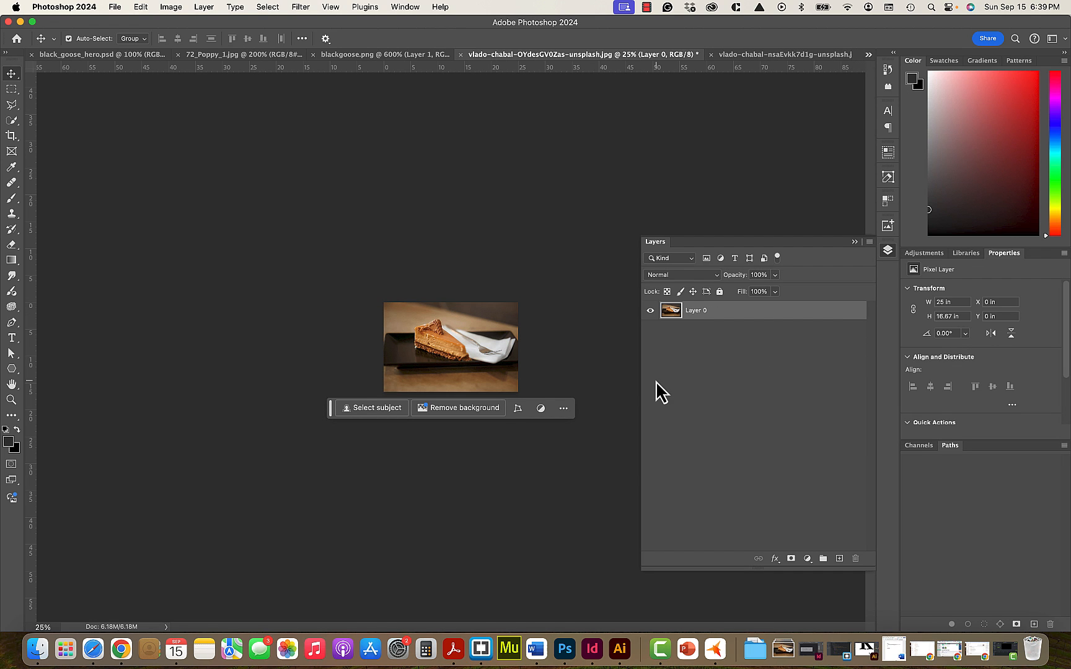
- Change the cheesecake photo's canvas size to 800 by 800 pixels with the centre anchor, accepting the clipping
left_click(12, 400)
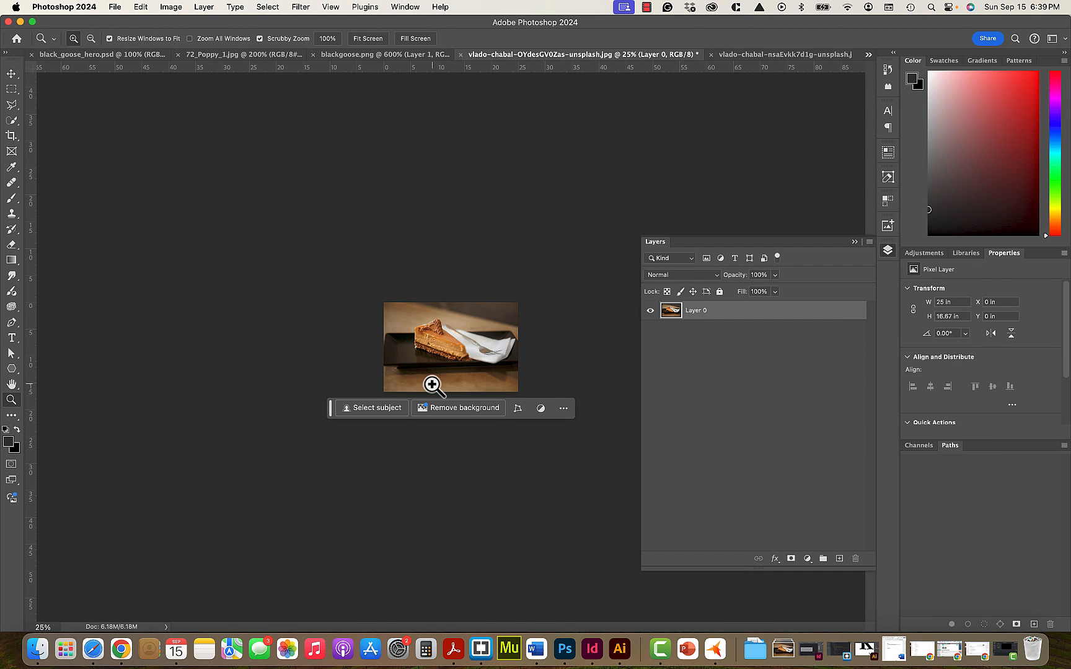
left_click(454, 338)
left_click(454, 351)
left_click(454, 352)
left_click(455, 352)
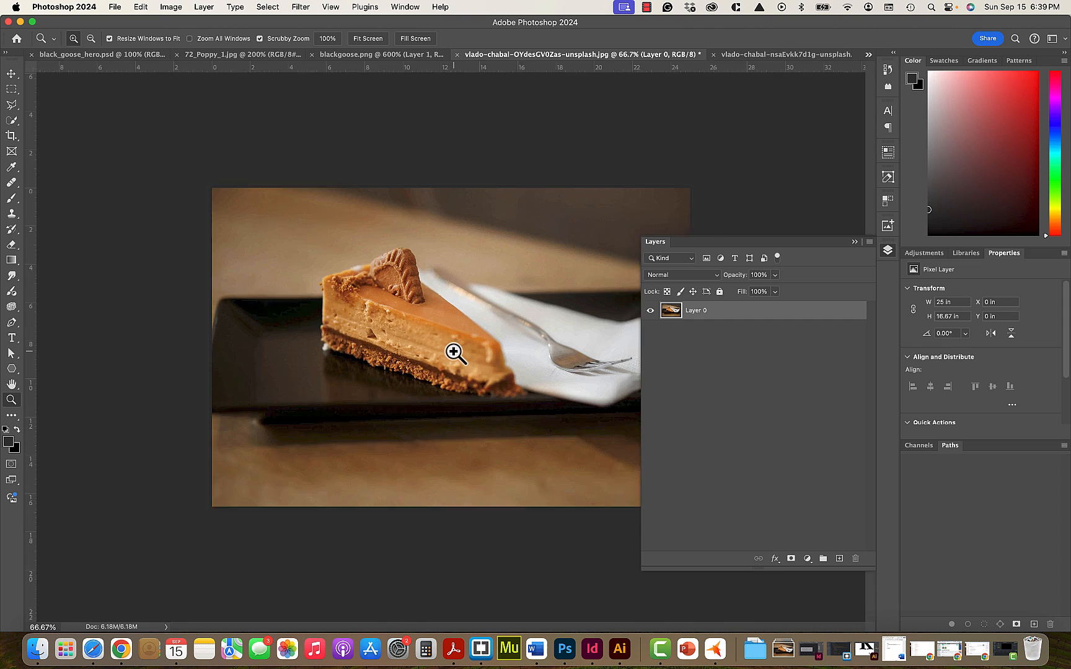
left_click(178, 8)
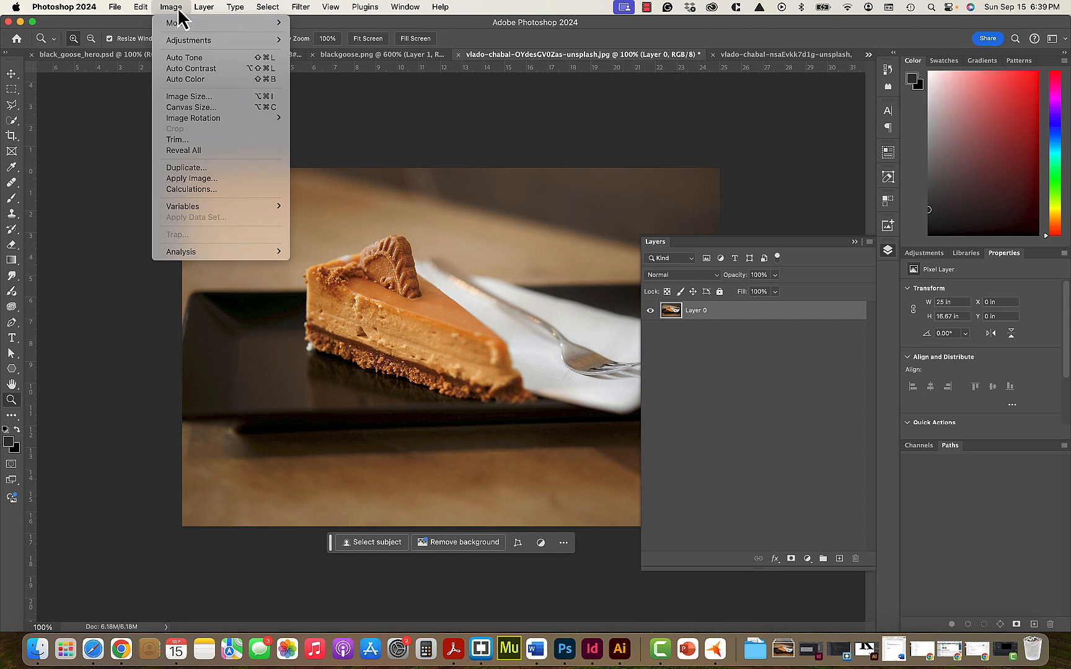
left_click(179, 110)
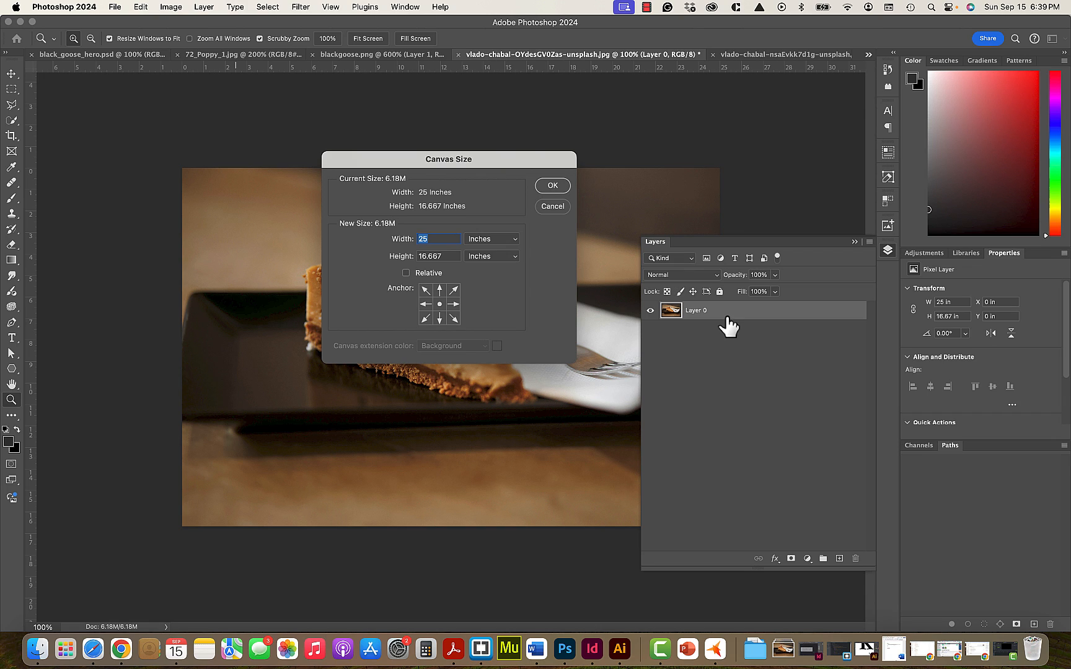
left_click(502, 238)
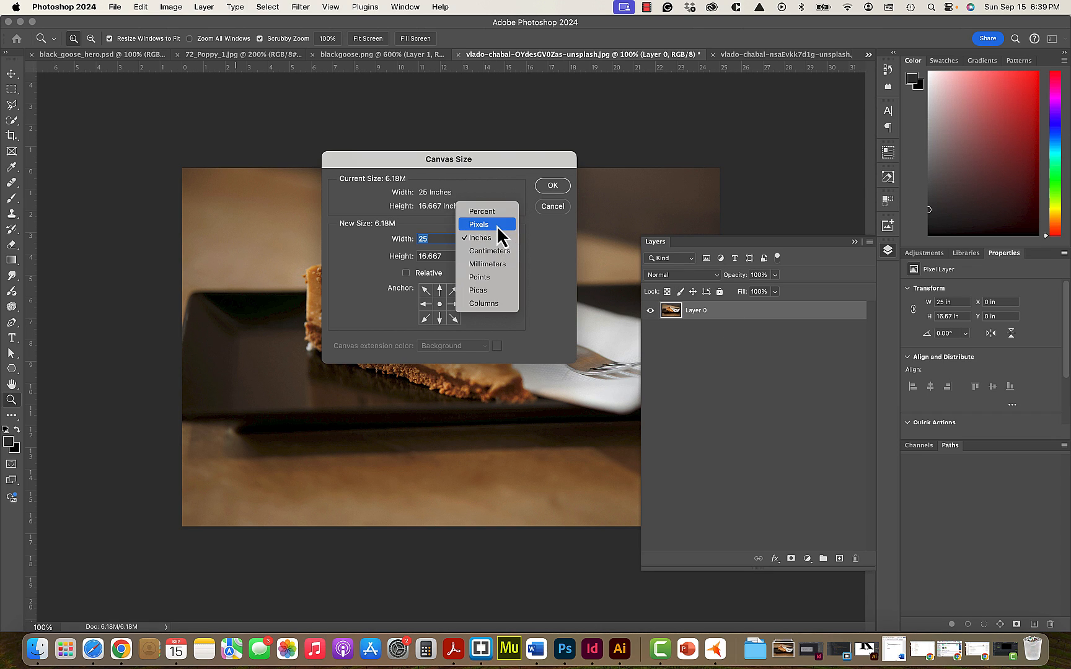
left_click(498, 226)
type("800")
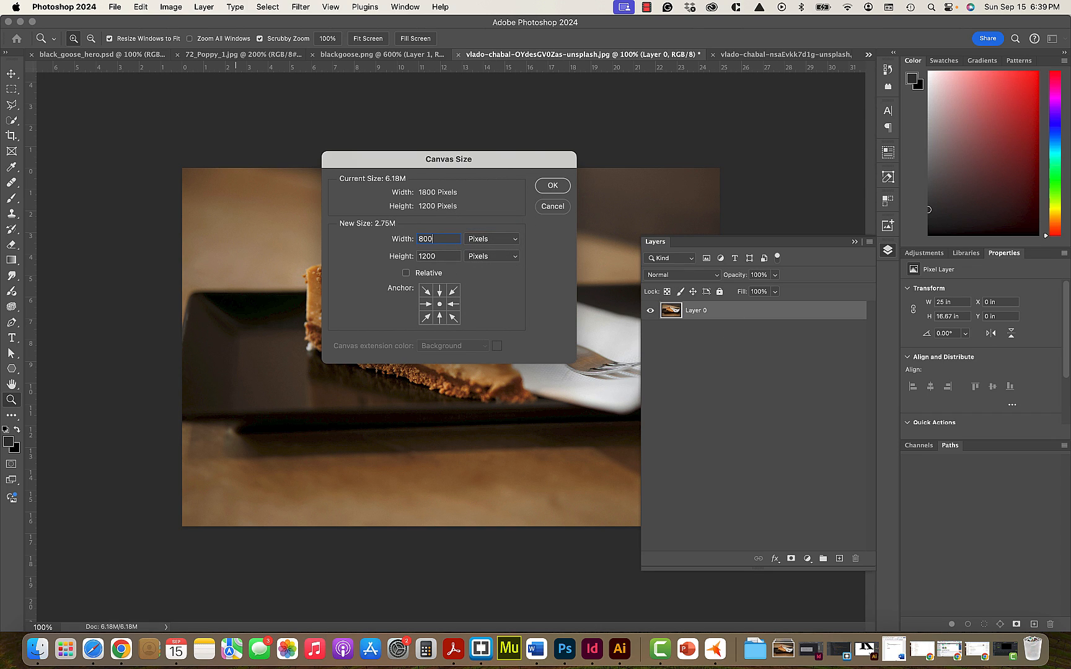
key("Tab")
type("800")
key("Tab")
left_click(541, 184)
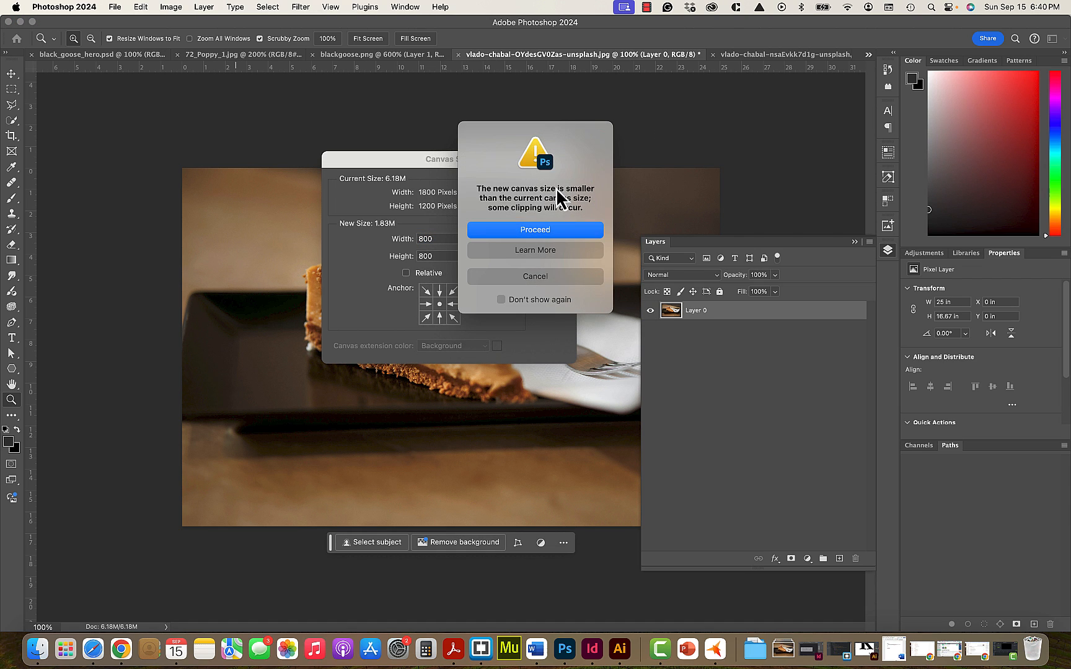
left_click(542, 231)
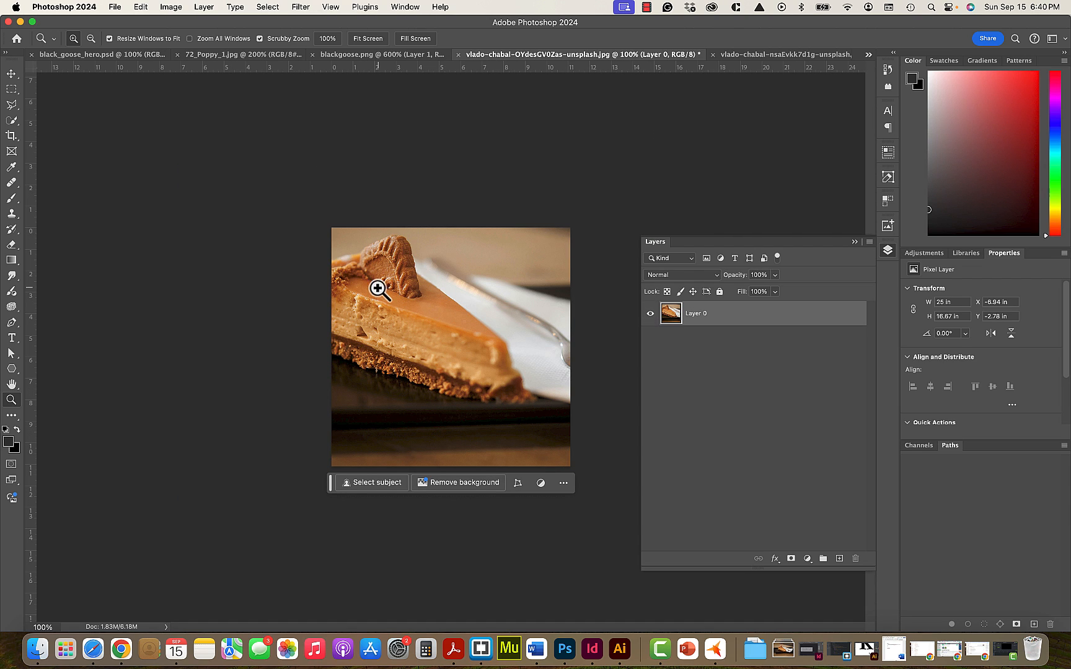
- Move the cheesecake layer right and down within the square canvas, to about X -5.19 in, Y -2.08 in, and collapse the layer list
left_click(11, 74)
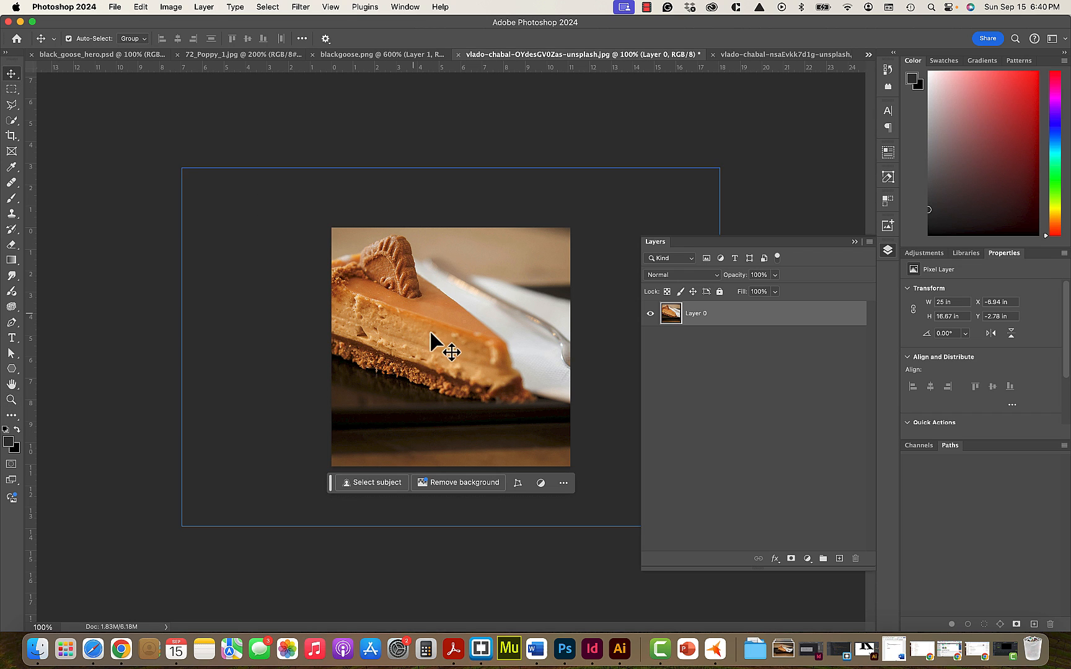
left_click_drag(404, 320, 442, 338)
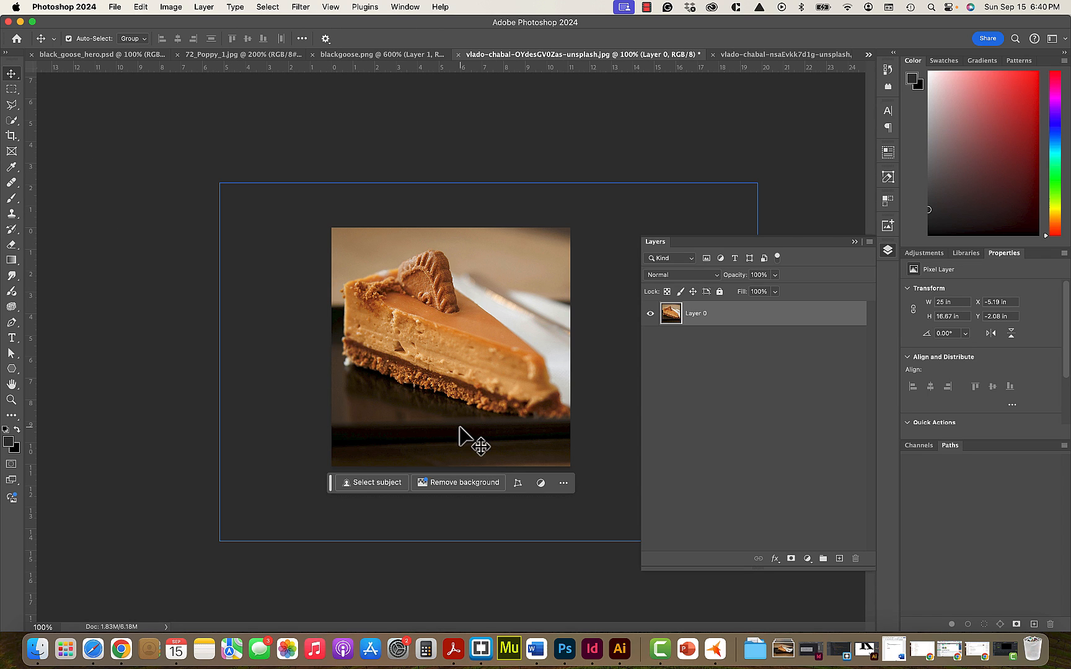
left_click(854, 242)
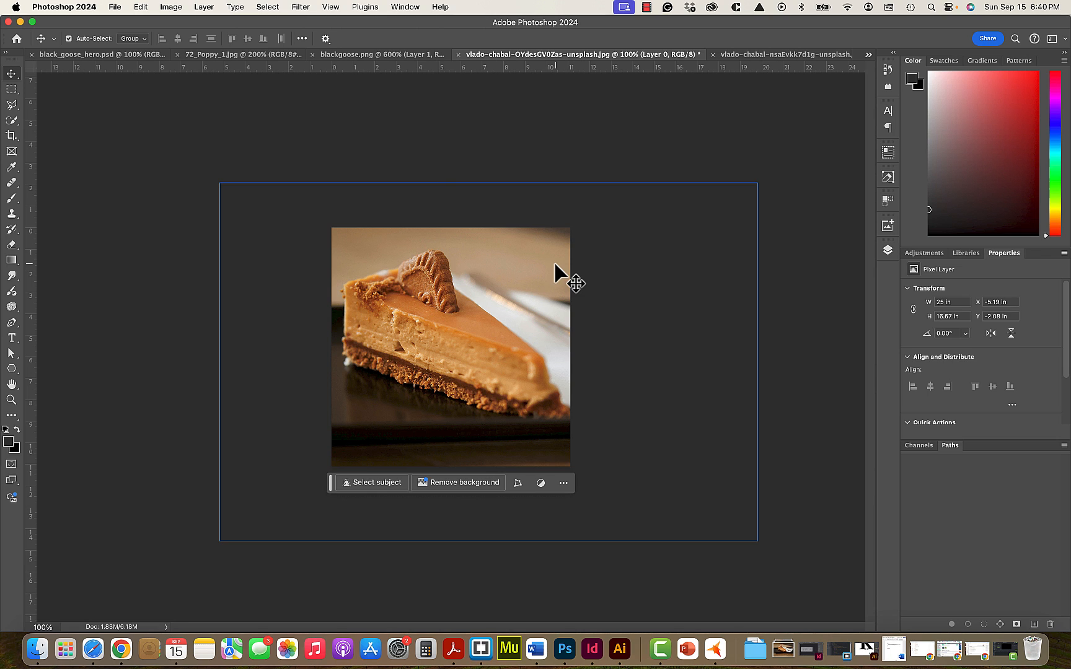
- Open the cheesecake photo in Save for Web (Legacy) and set the export format to JPEG
left_click(115, 8)
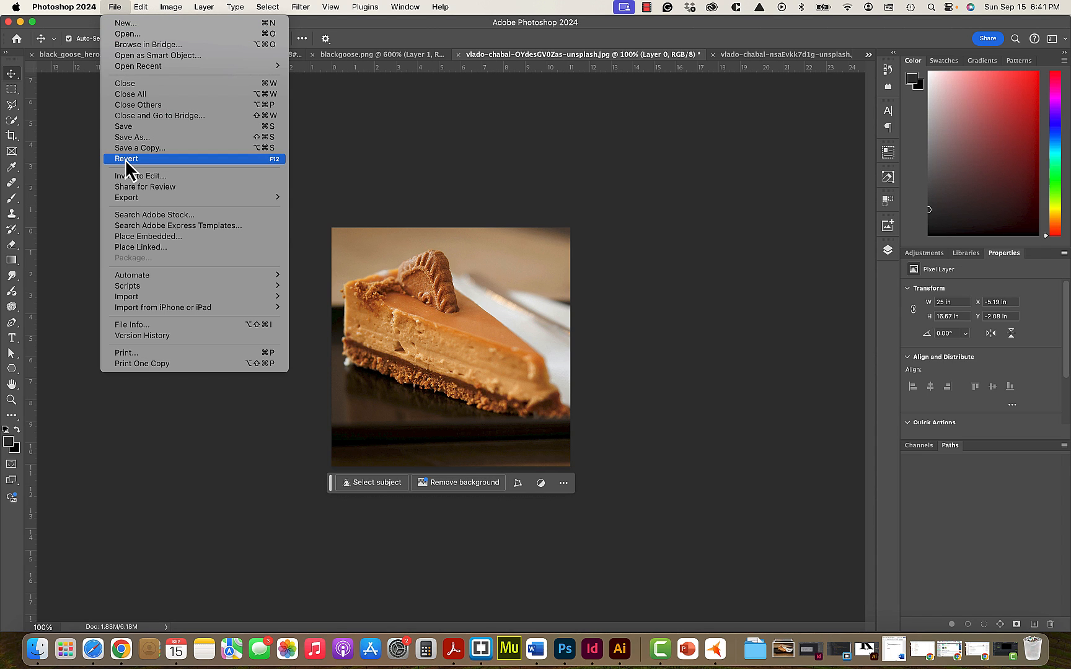
mouse_move(131, 199)
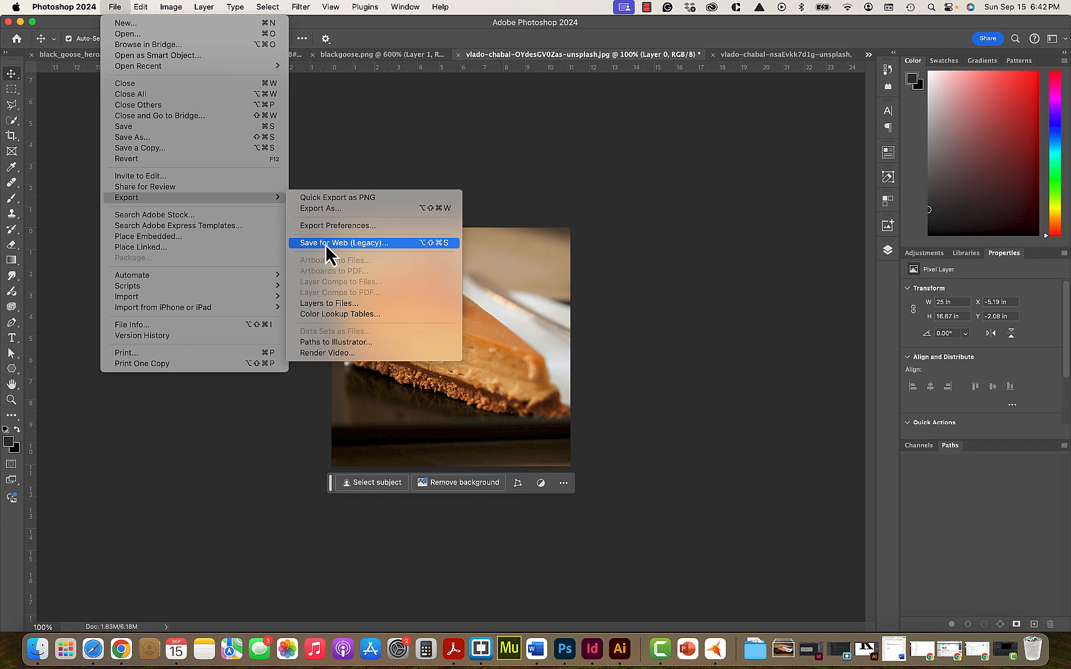
left_click(327, 246)
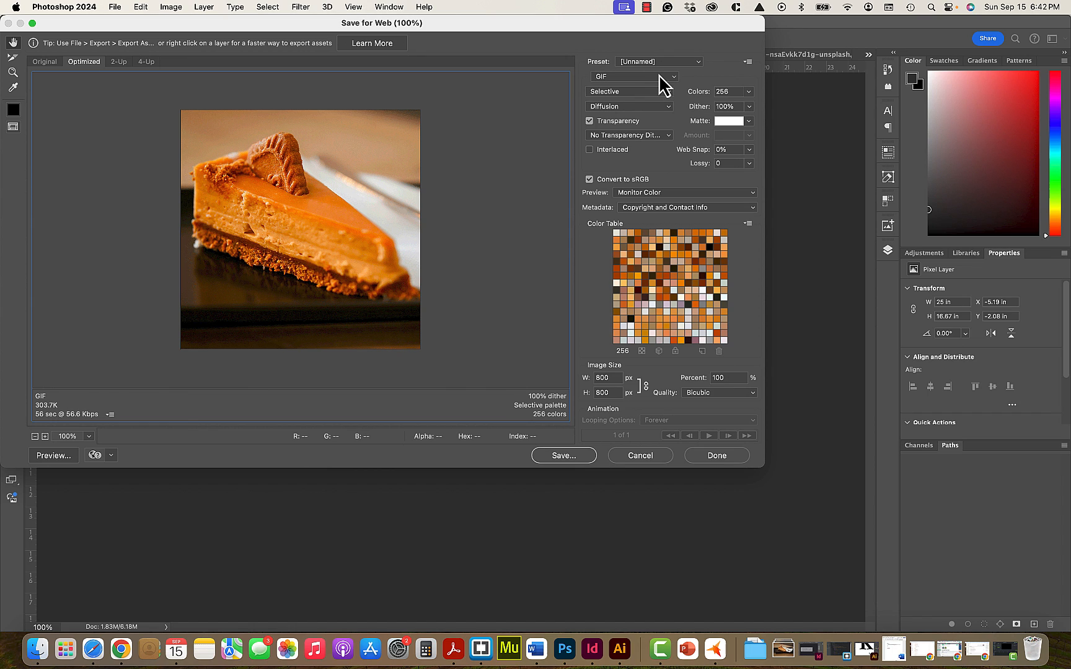
left_click(659, 76)
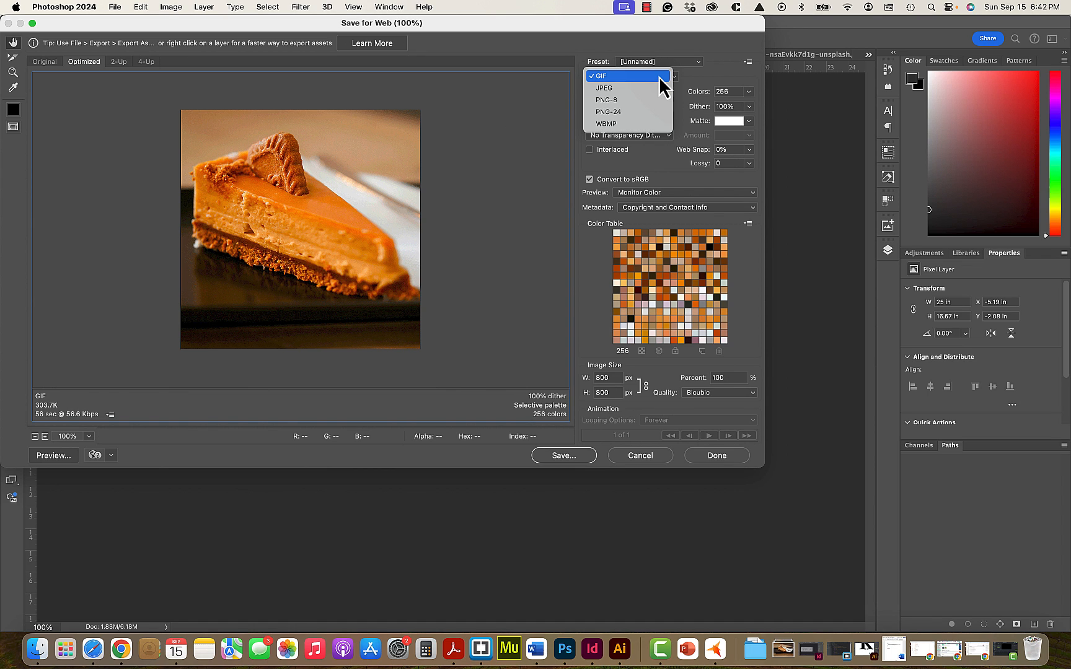
left_click(648, 88)
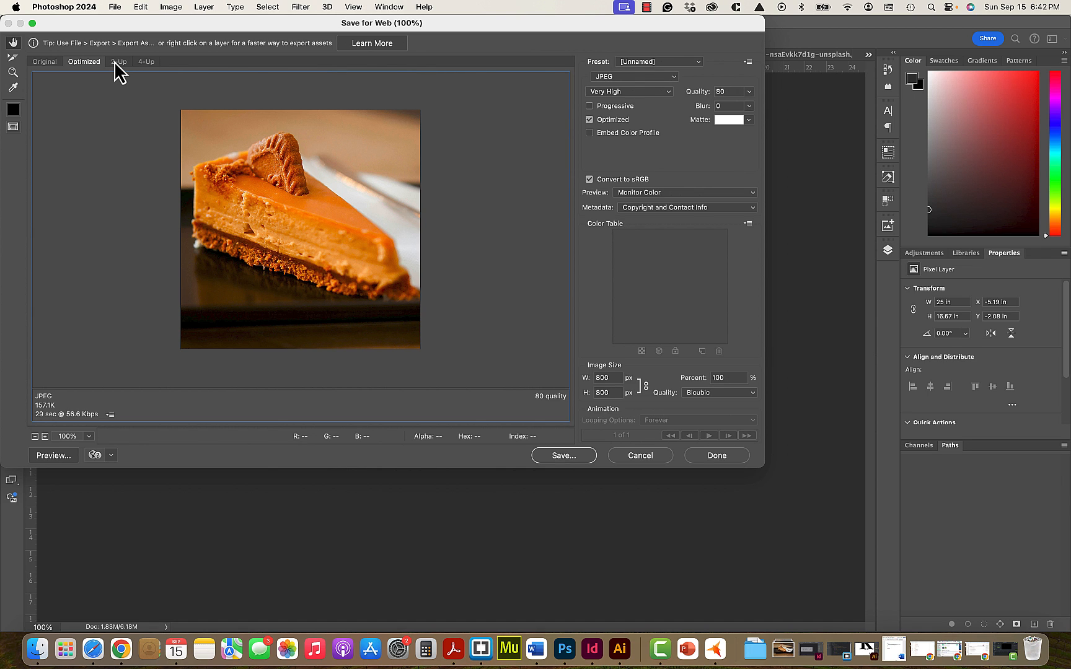
- Show the original and optimized versions in the 4-Up comparison, look through the 40 and 20 quality previews, and select the 80 quality one
left_click(148, 61)
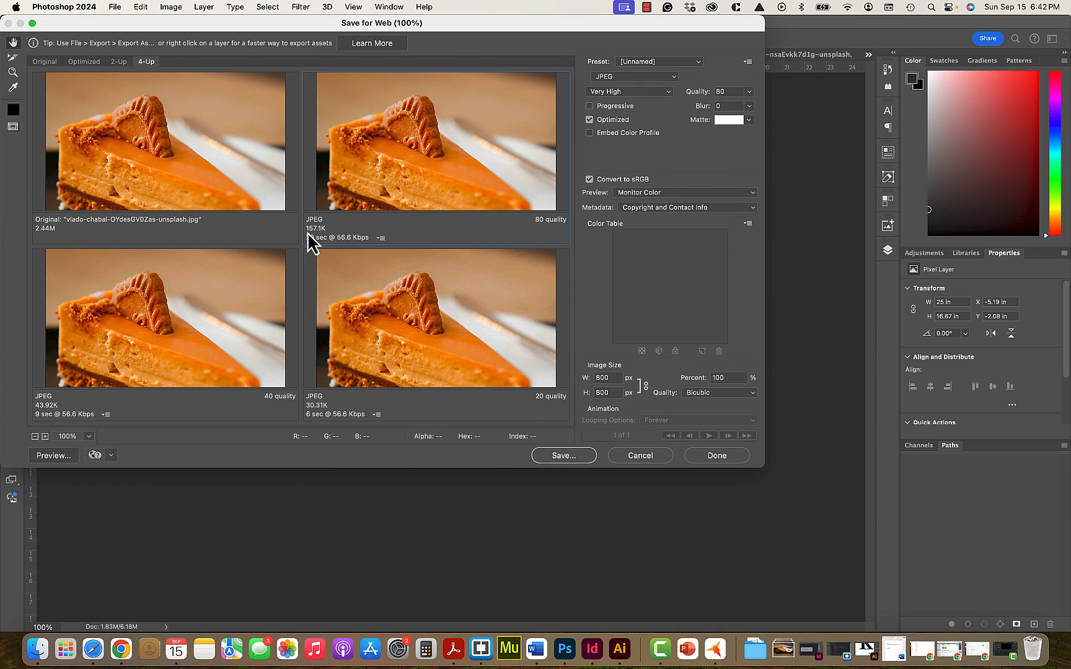
left_click(174, 321)
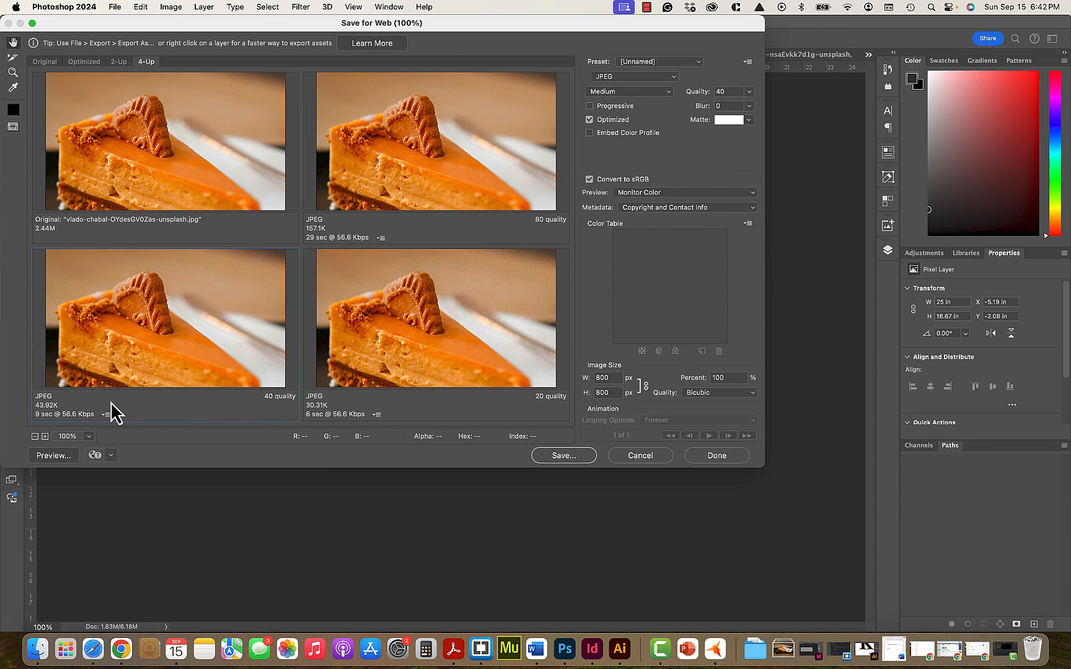
left_click(397, 368)
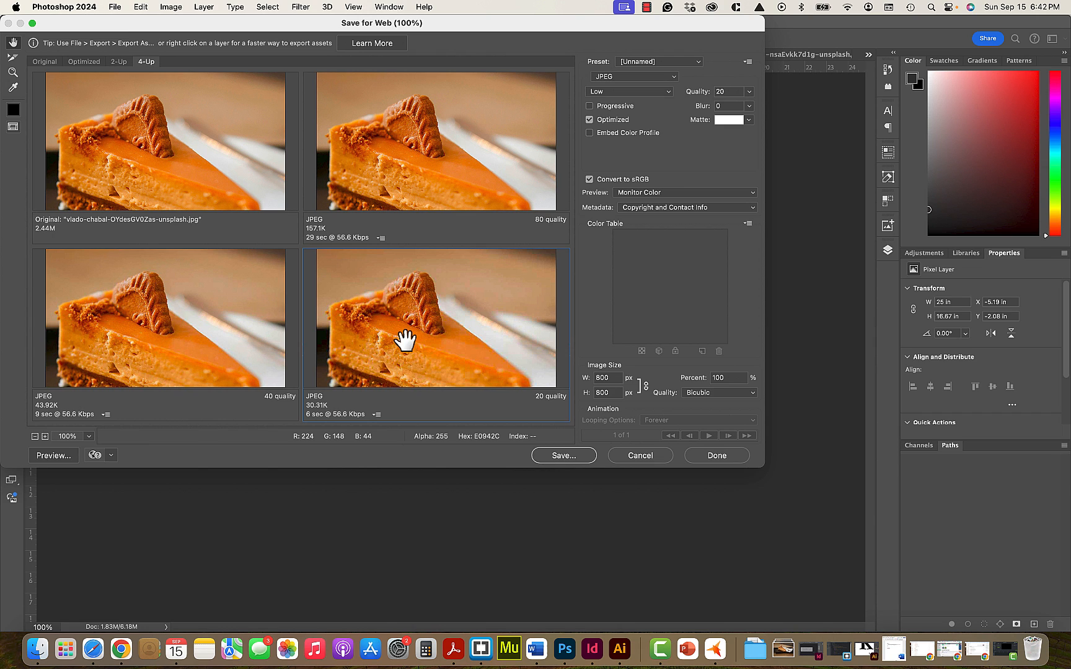
mouse_move(406, 340)
left_mouse_down()
mouse_move(407, 313)
mouse_move(410, 321)
left_mouse_up()
left_click(402, 164)
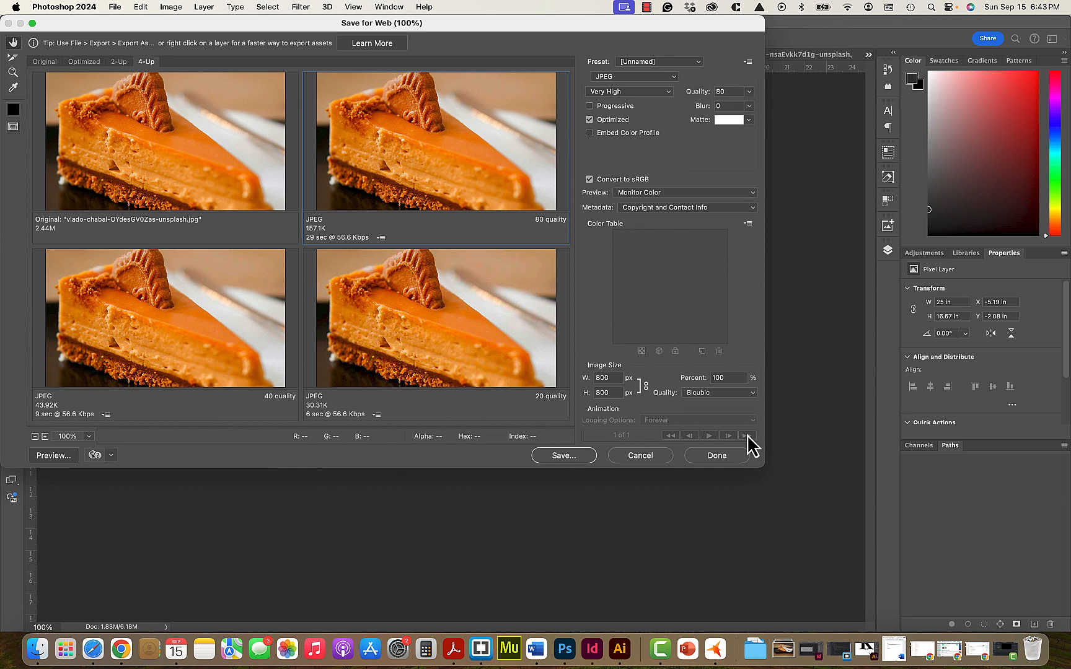
- Enlarge the Save for Web dialog and examine the biscuit and caramel detail up close across the four previews
left_click_drag(801, 479, 990, 583)
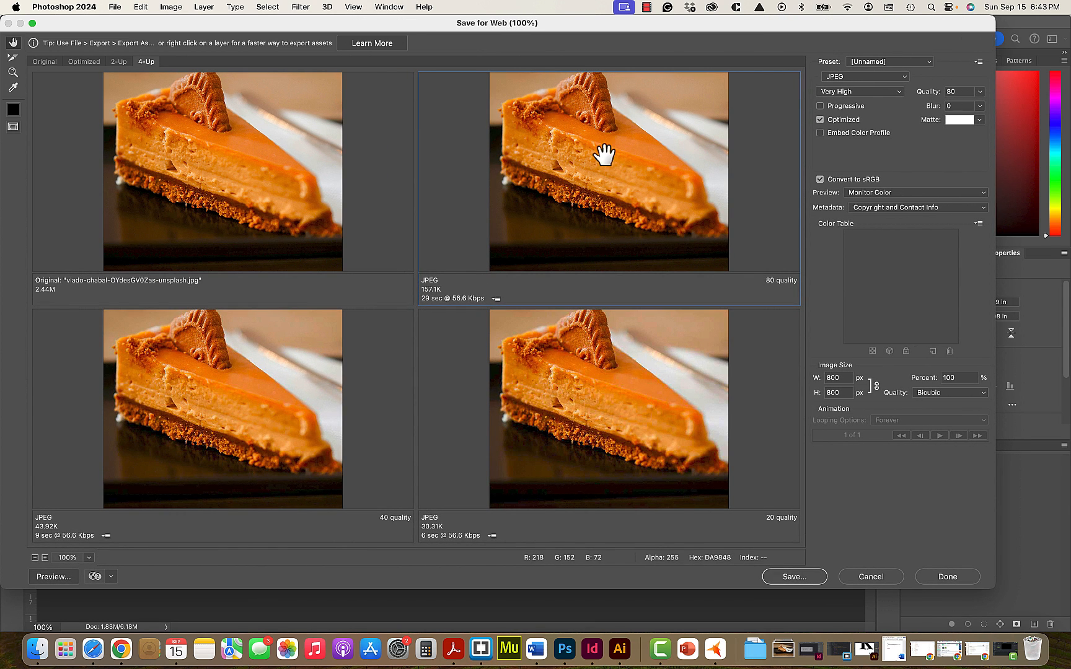
left_click(12, 73)
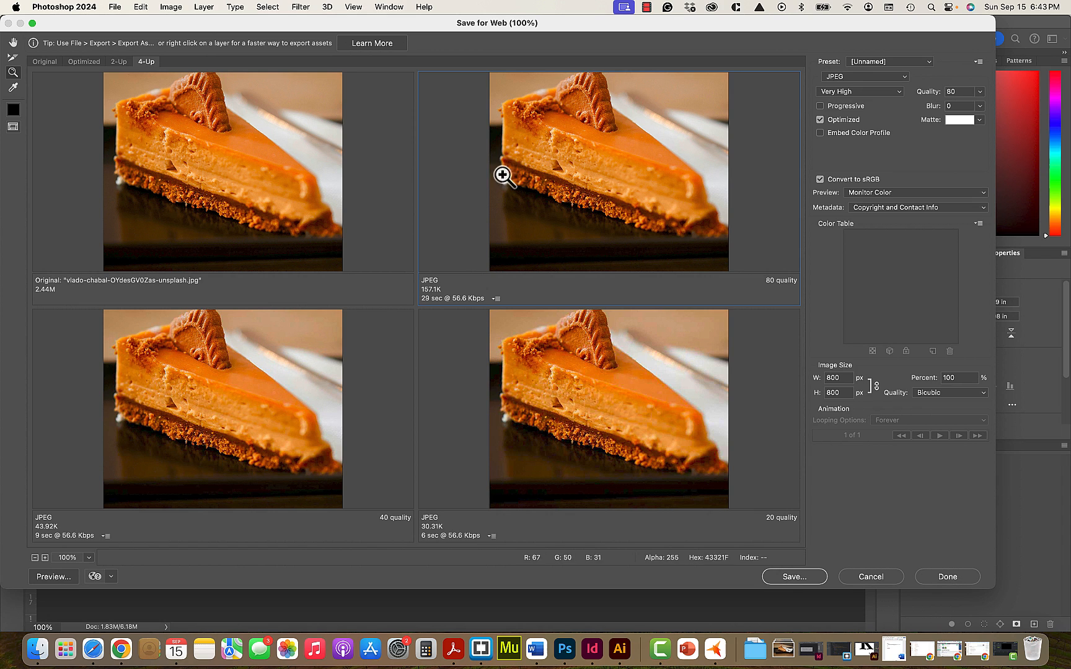
left_click(567, 143)
left_click(601, 168)
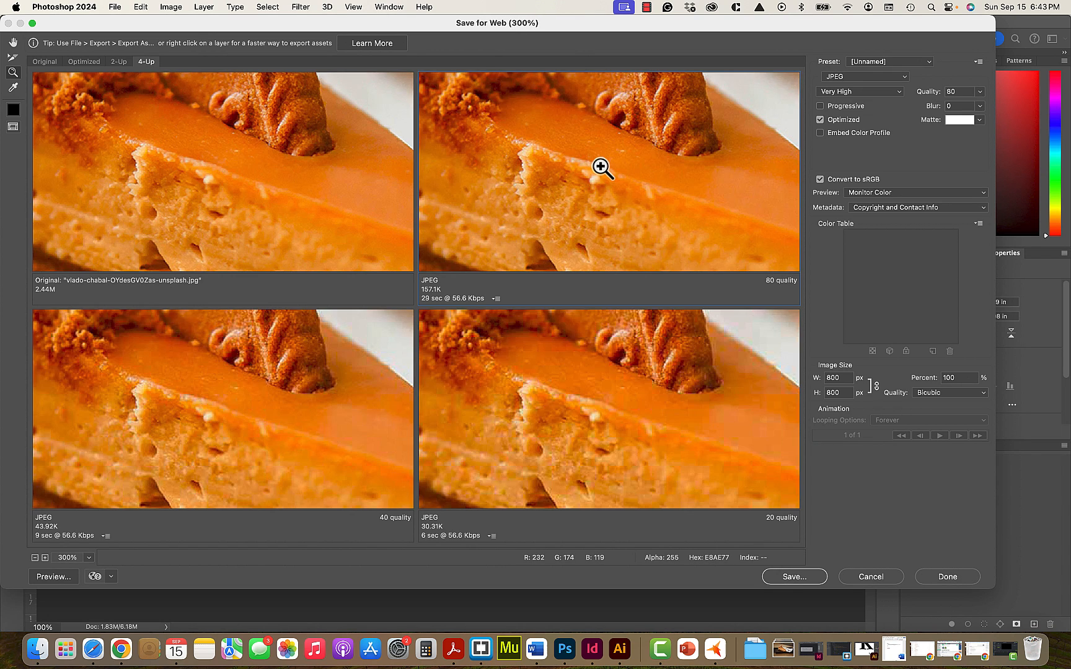
scroll(601, 168, "up", 5)
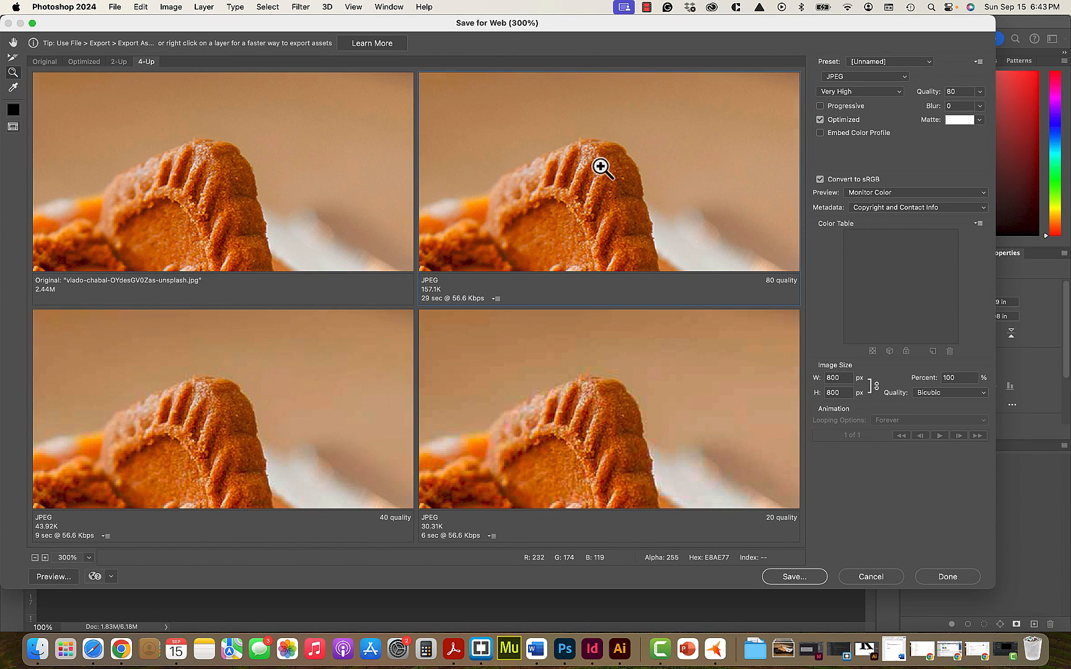
scroll(601, 168, "down", 3)
scroll(602, 168, "up", 3)
scroll(601, 168, "down", 2)
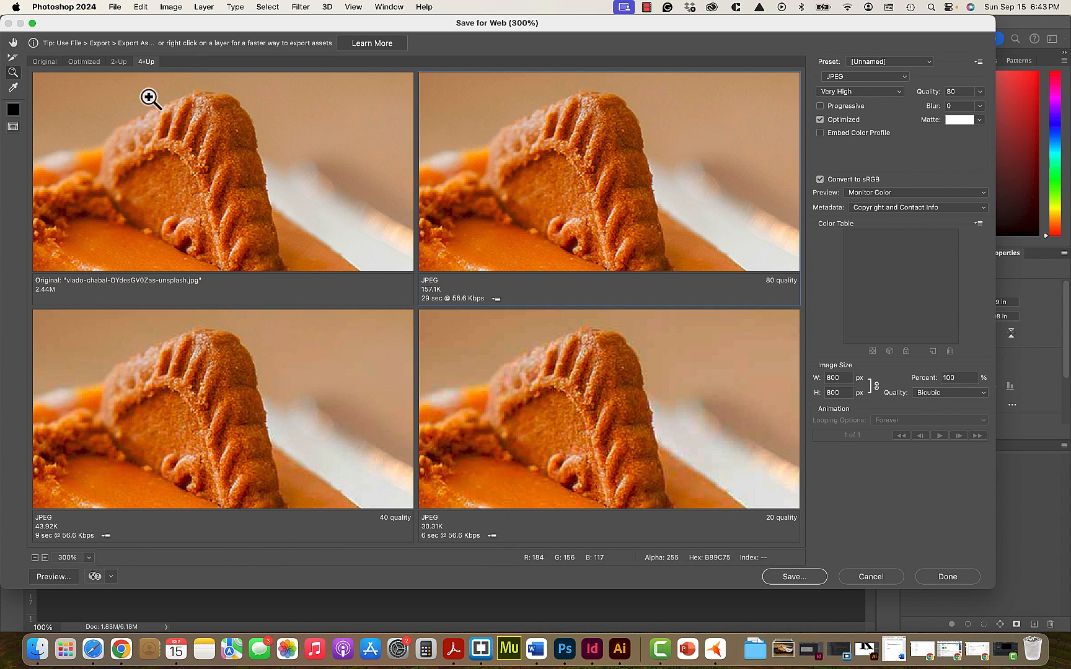
left_click(534, 194)
left_click(541, 196, "alt")
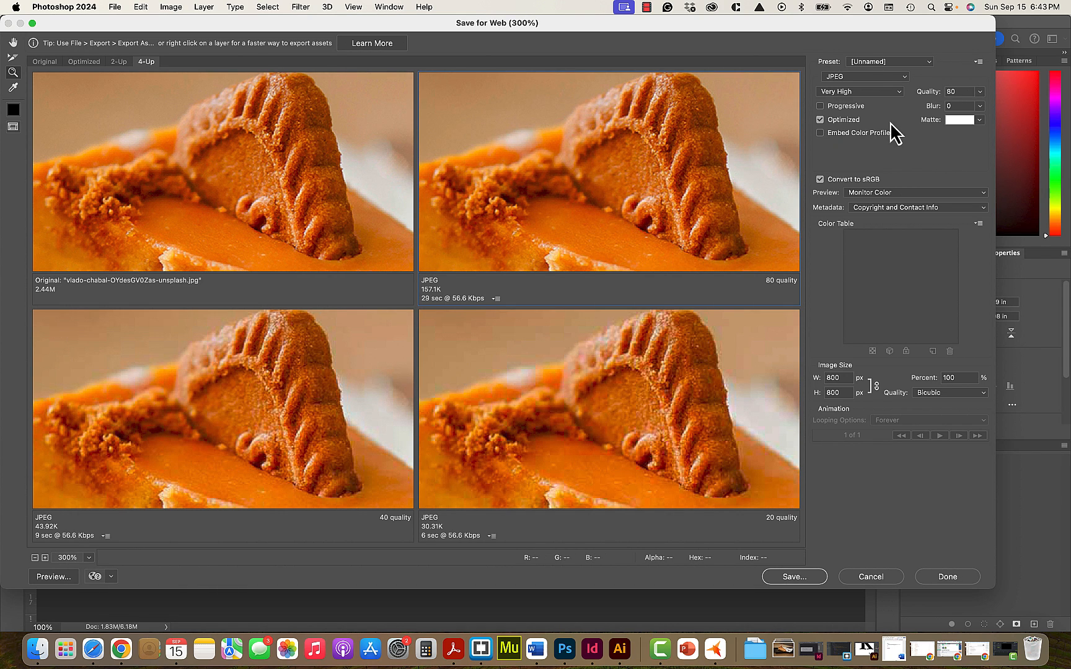
- Set the selected preview's JPEG quality to 100 and compare its biscuit detail with the other versions at close range
left_click(979, 92)
left_click_drag(969, 106, 982, 106)
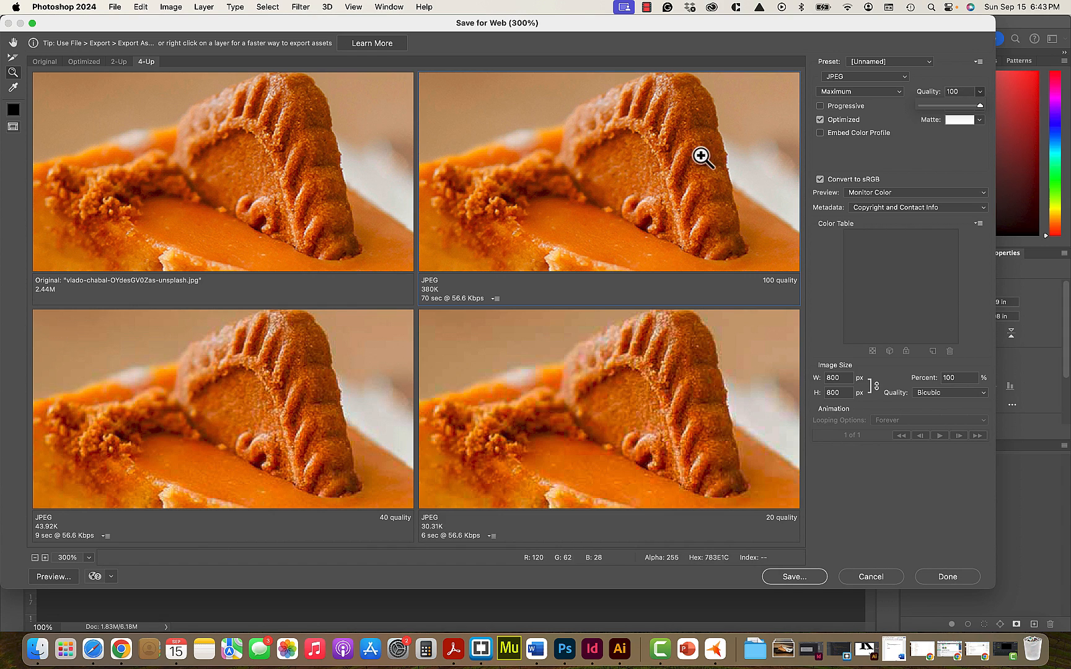
left_click_drag(699, 154, 692, 173)
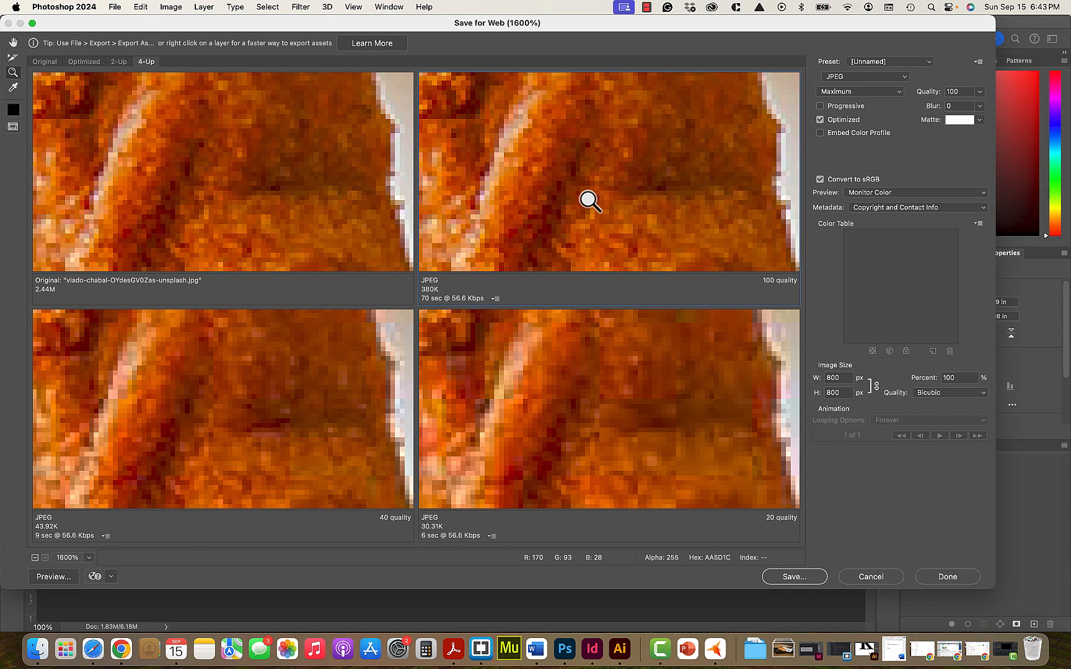
key("super+minus")
key("super+minus")
key("super+minus")
key("super+minus")
key("super+minus")
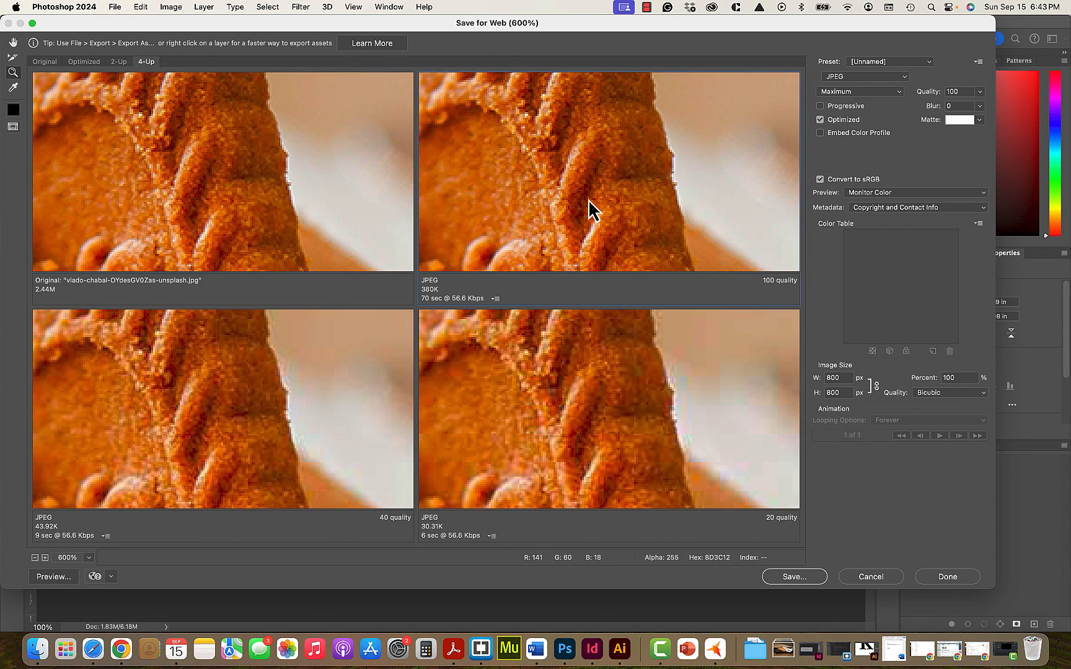
key("super+minus")
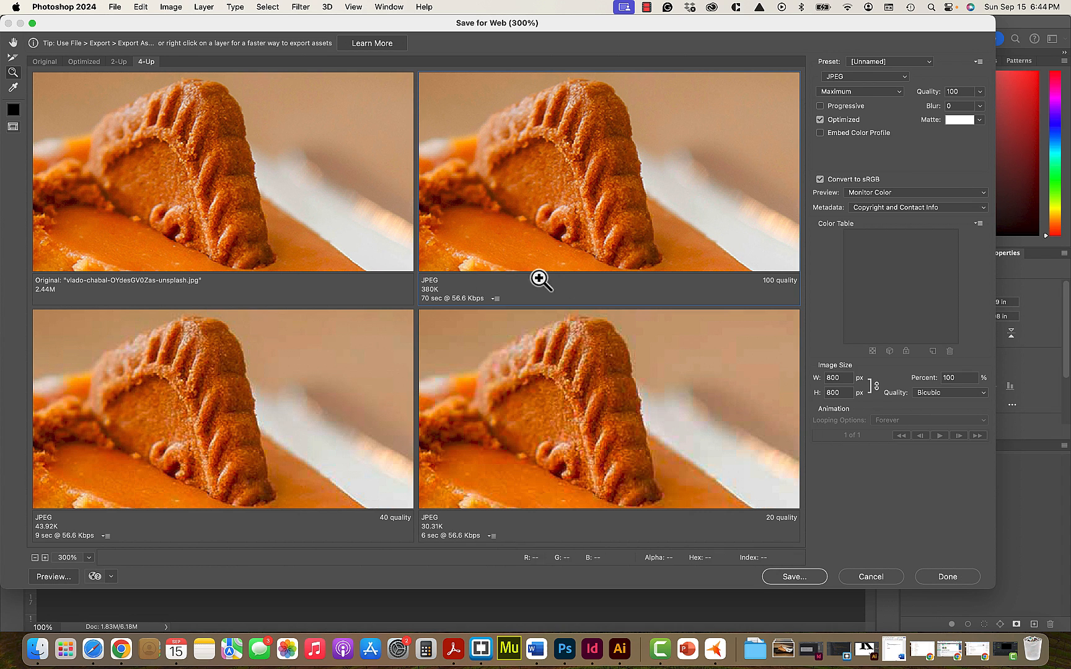
left_click(571, 221)
left_click(570, 219, "alt")
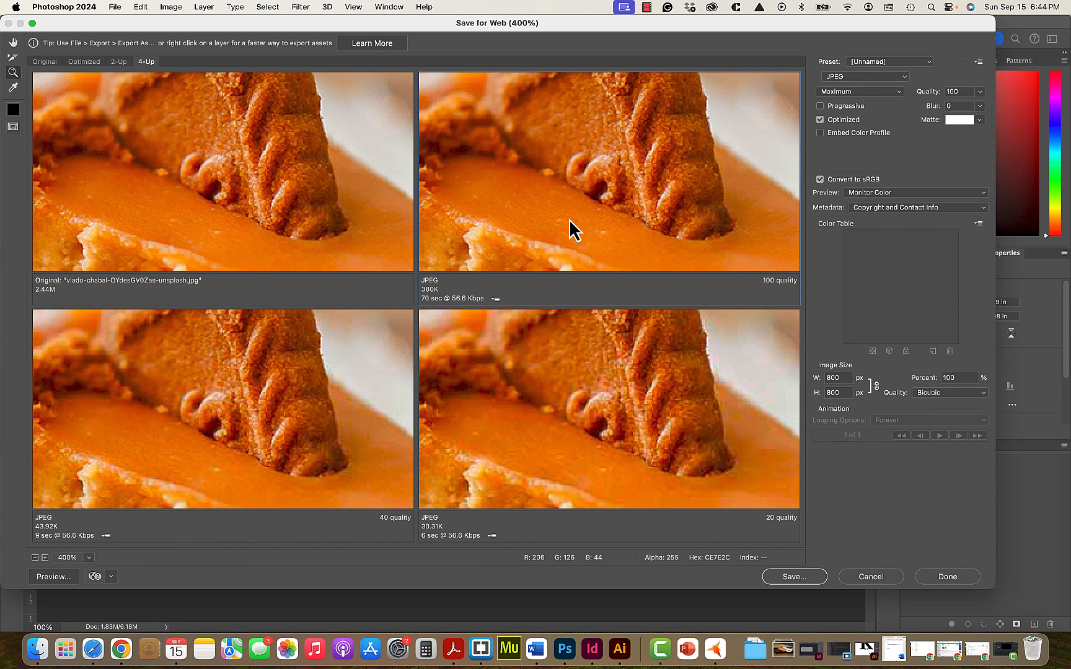
left_click(13, 42)
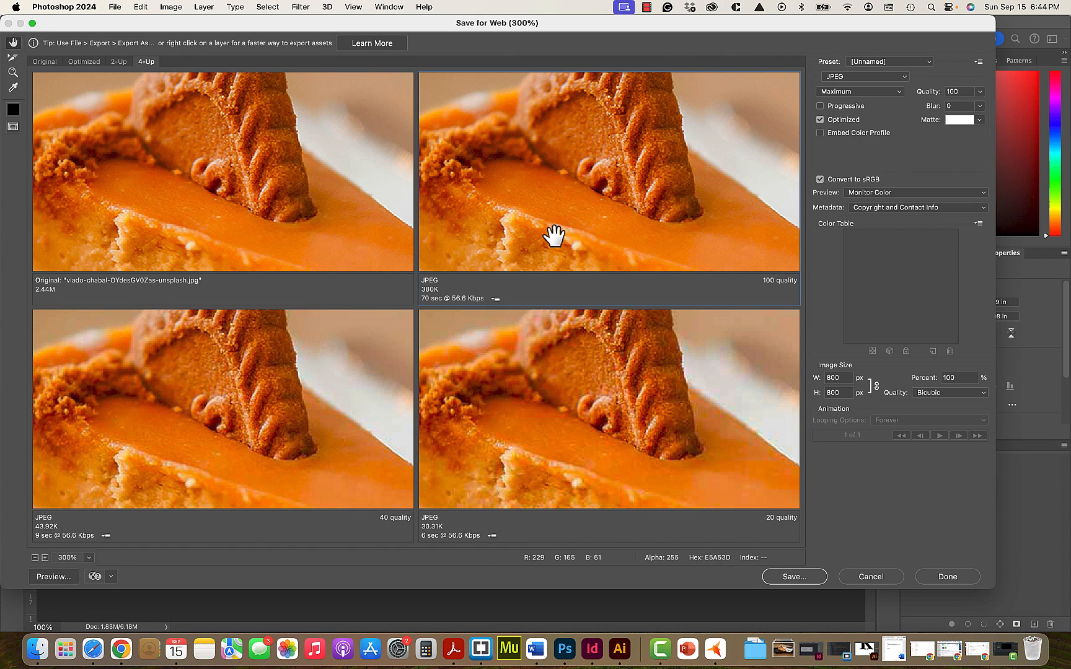
- Start saving the optimized cheesecake image, choosing the images folder within Documents, BW Website Design, LWD5e_materials, ch04, finished exercises
left_click(795, 576)
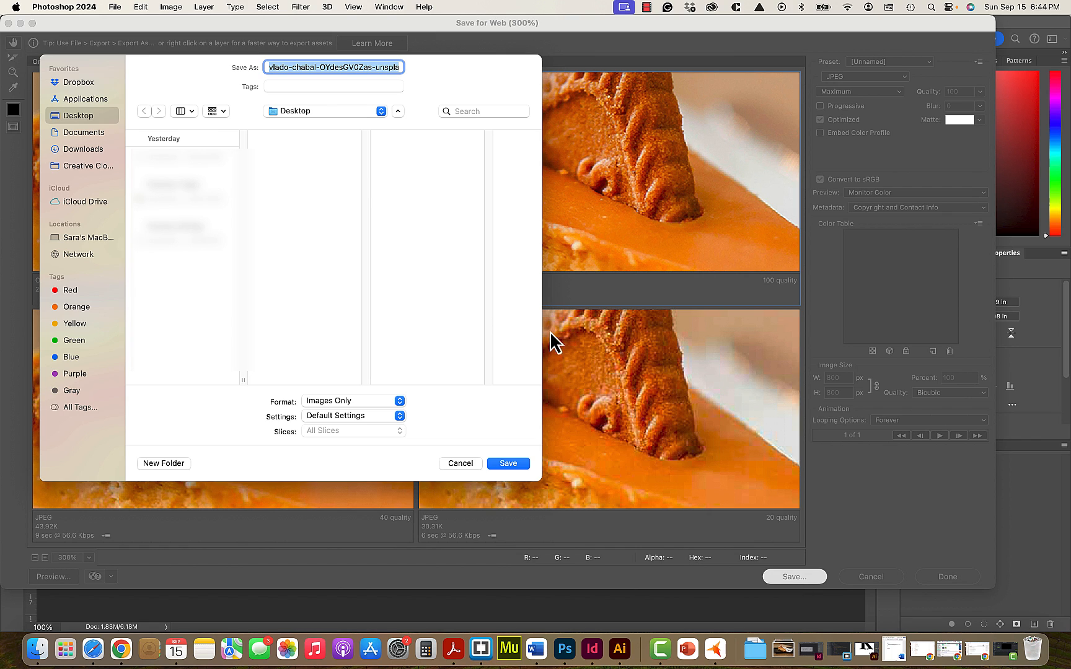
left_click(81, 132)
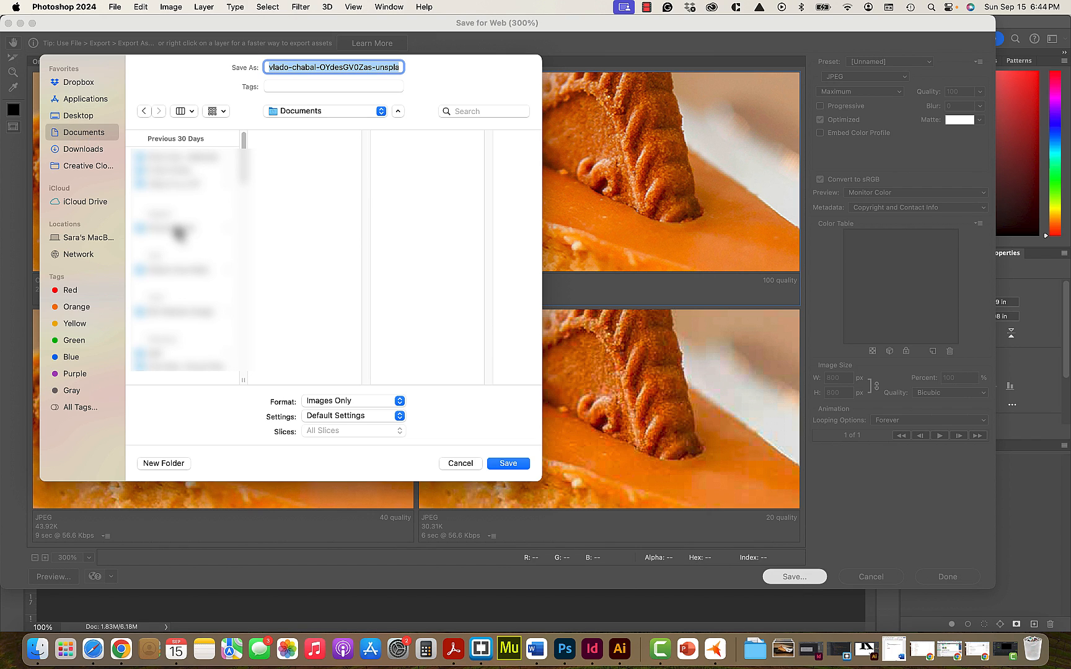
left_click(176, 311)
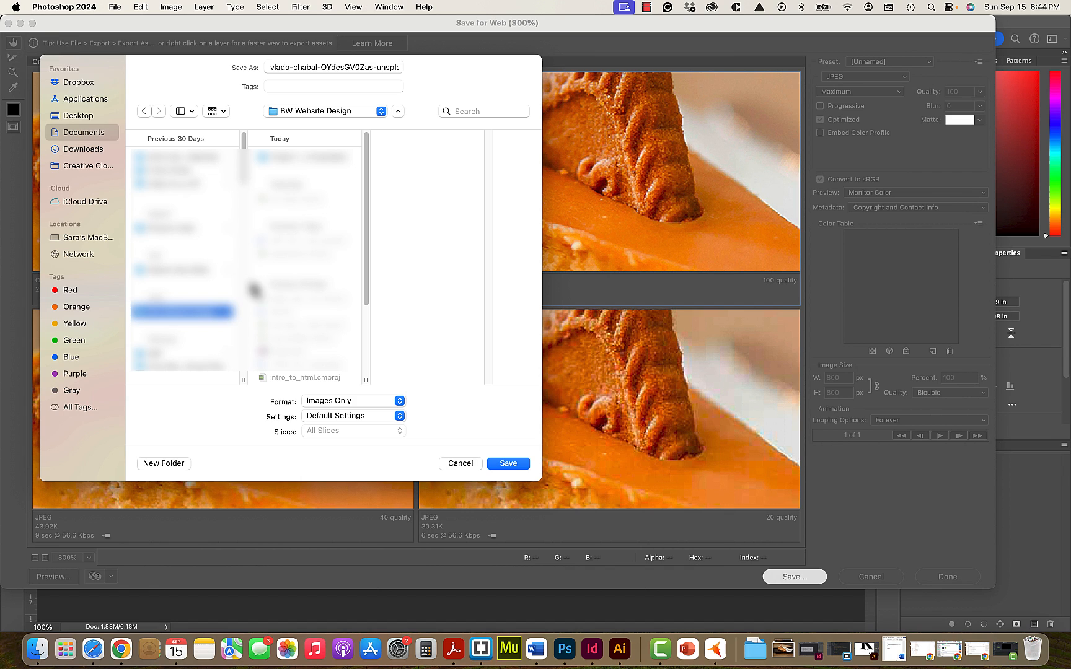
left_click(296, 158)
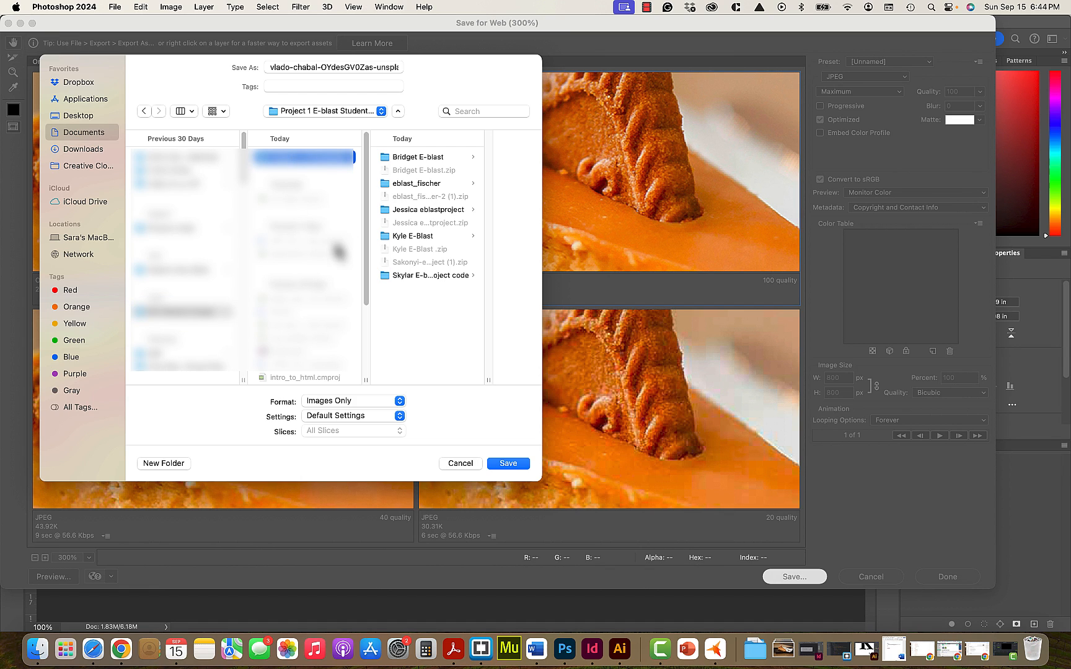
scroll(328, 265, "down", 5)
scroll(329, 265, "down", 3)
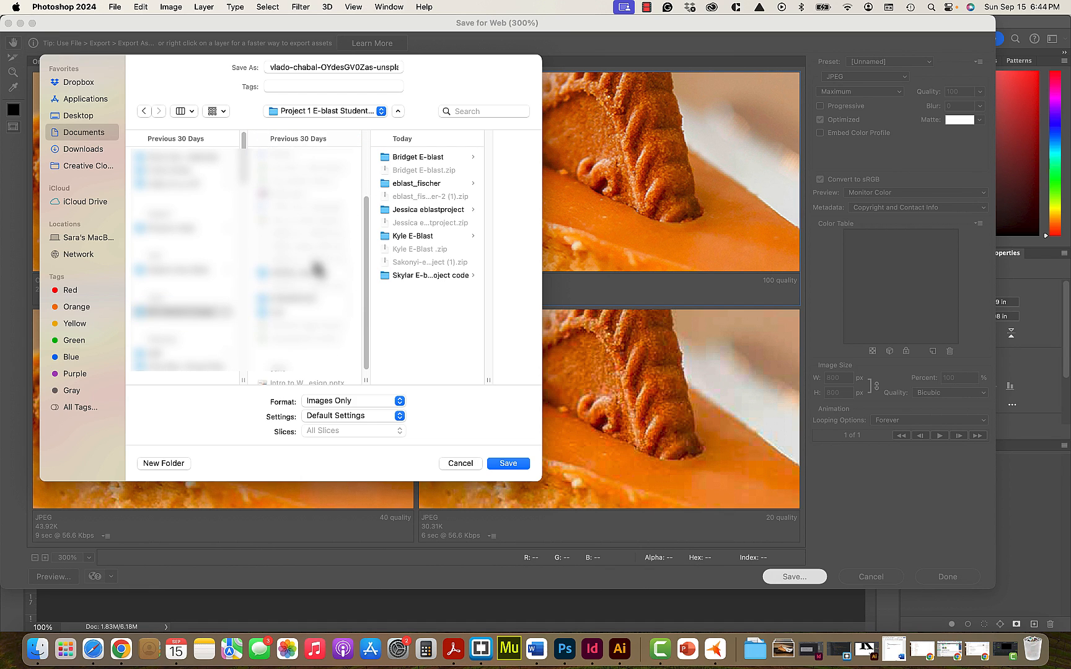
left_click(307, 272)
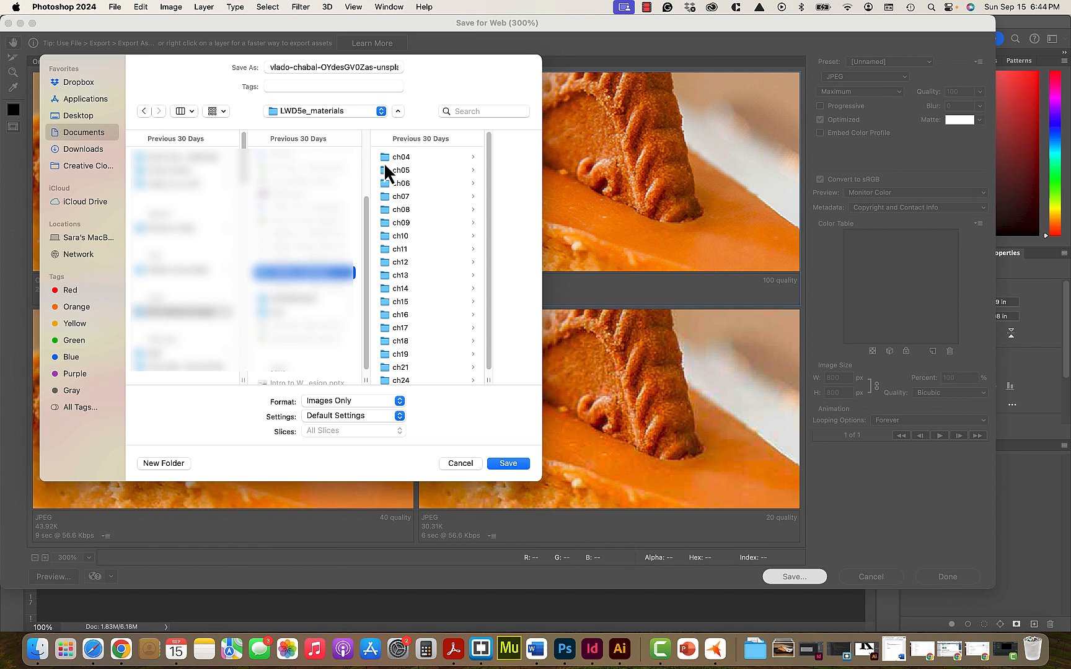
left_click(384, 161)
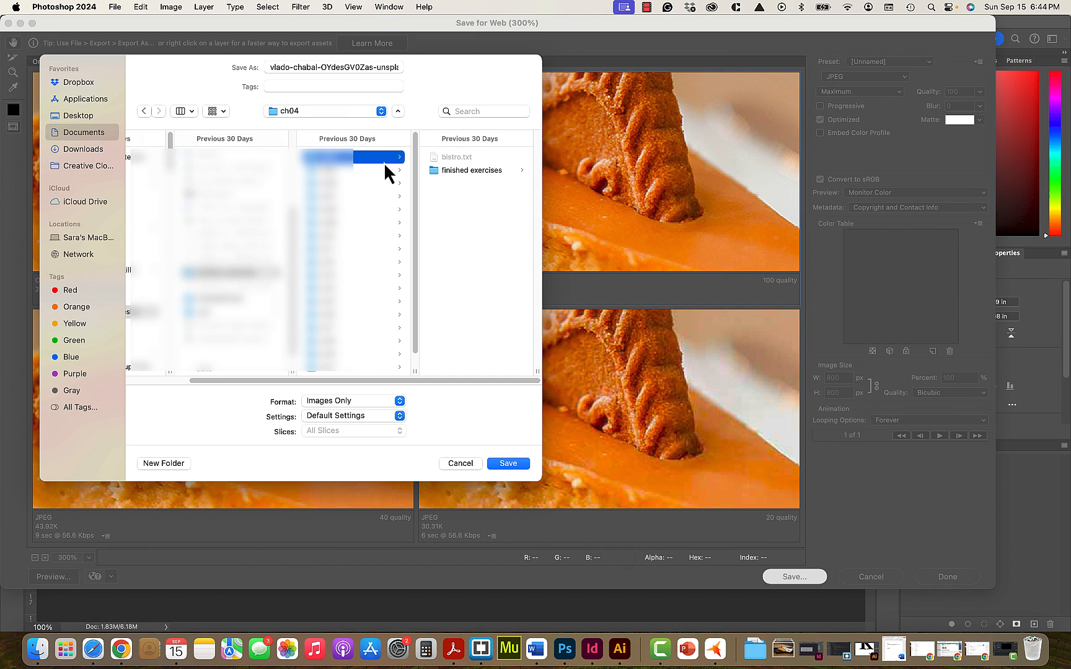
left_click(432, 172)
left_click(439, 159)
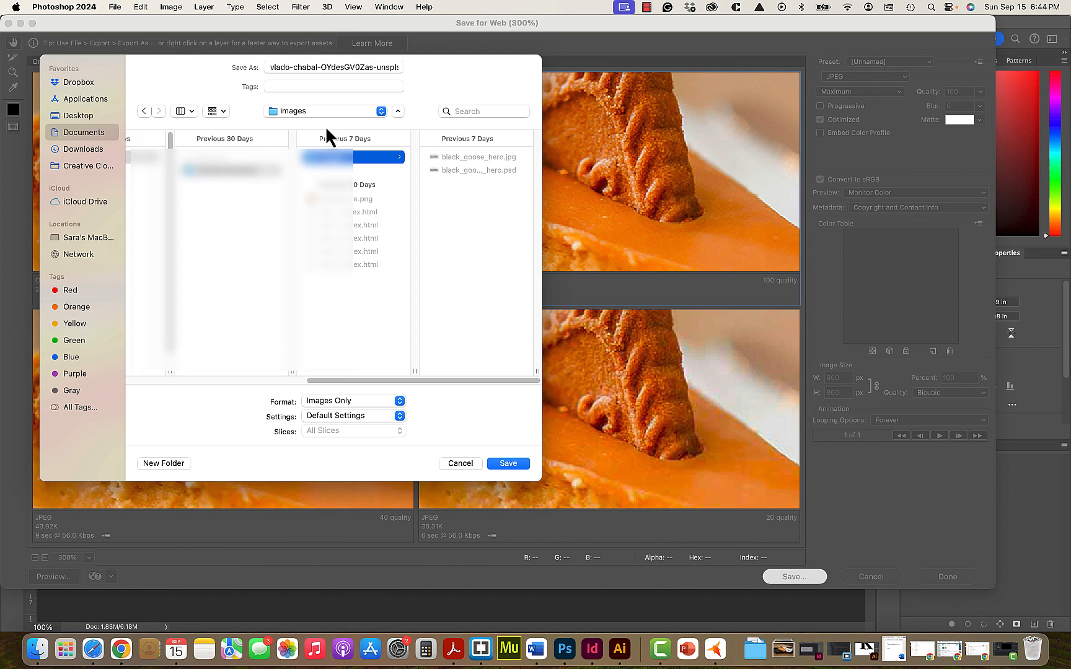
- Name the exported file caramel_cheesecake_web.jpg and save it in the images folder
left_click(313, 67)
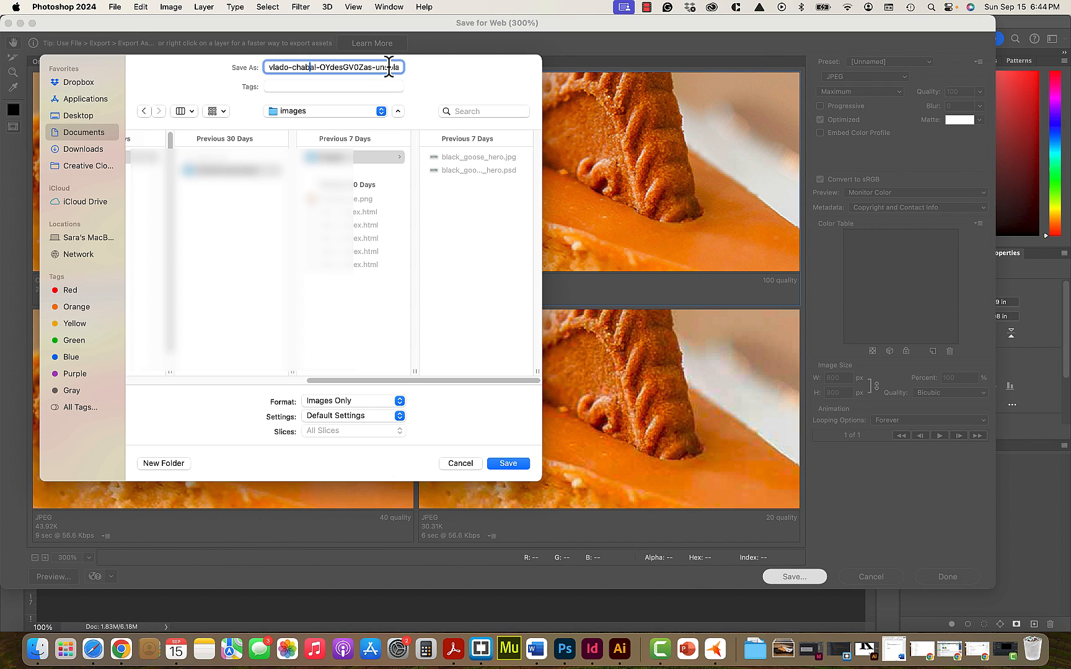
key("Right")
key("Right")
key("Left")
key("BackSpace")
key("BackSpace")
key("BackSpace")
key("BackSpace")
key("BackSpace")
key("BackSpace")
key("BackSpace")
key("BackSpace")
key("BackSpace")
key("BackSpace")
key("BackSpace")
key("BackSpace")
key("BackSpace")
key("BackSpace")
key("BackSpace")
key("BackSpace")
key("BackSpace")
key("BackSpace")
key("BackSpace")
key("BackSpace")
key("BackSpace")
key("BackSpace")
key("BackSpace")
key("BackSpace")
key("BackSpace")
key("BackSpace")
key("BackSpace")
key("BackSpace")
key("BackSpace")
key("BackSpace")
key("BackSpace")
key("BackSpace")
key("BackSpace")
type("cake")
key("BackSpace")
key("BackSpace")
key("BackSpace")
key("BackSpace")
type("img064")
key("BackSpace")
key("BackSpace")
key("BackSpace")
key("BackSpace")
key("BackSpace")
key("BackSpace")
type("c")
type("aramel")
type("_chee")
type("secake")
type("_")
type("lores")
key("BackSpace")
type("obi")
key("BackSpace")
key("BackSpace")
key("BackSpace")
key("BackSpace")
type("_sized")
key("BackSpace")
key("BackSpace")
key("BackSpace")
key("BackSpace")
key("BackSpace")
type("web")
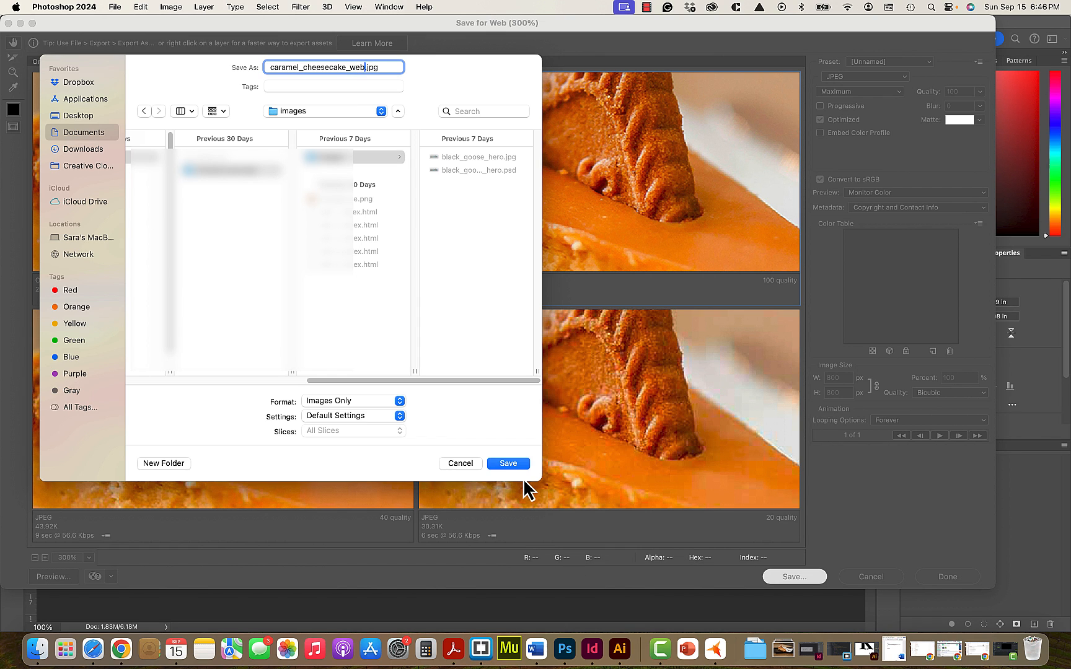
left_click(508, 465)
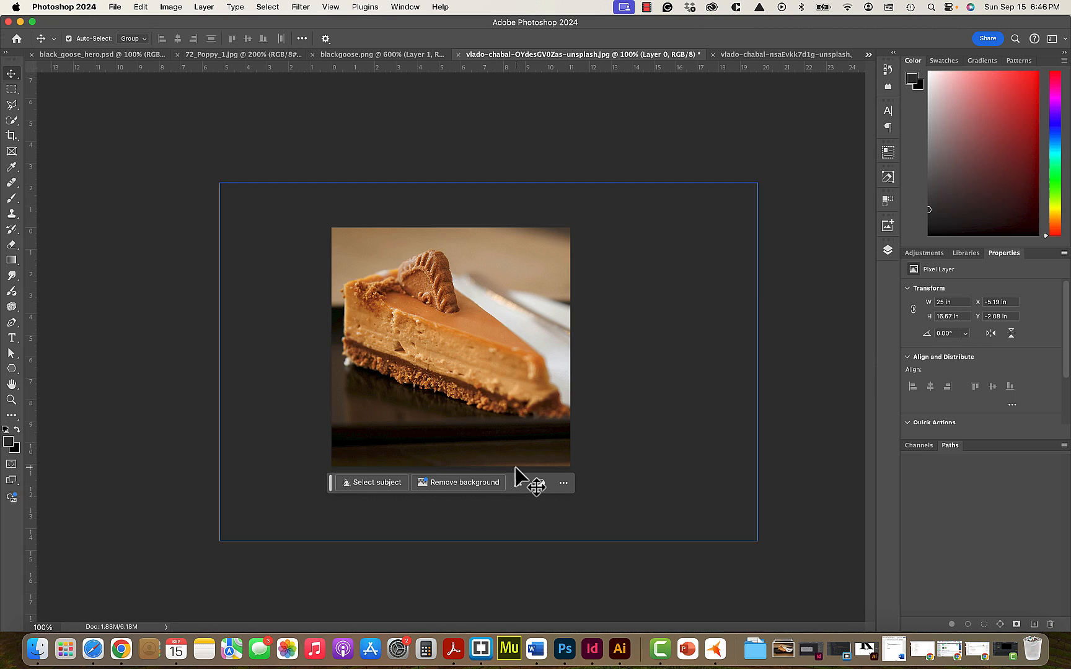
- Switch to the sandwich photo and open it in Save for Web (Legacy)
left_click(742, 55)
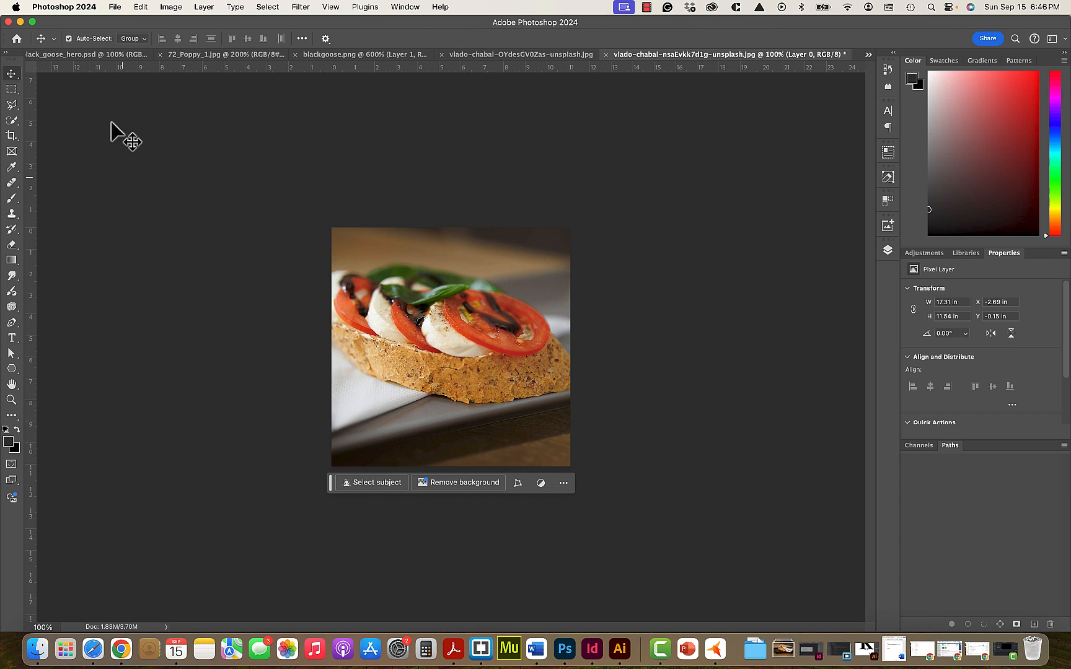
left_click(115, 7)
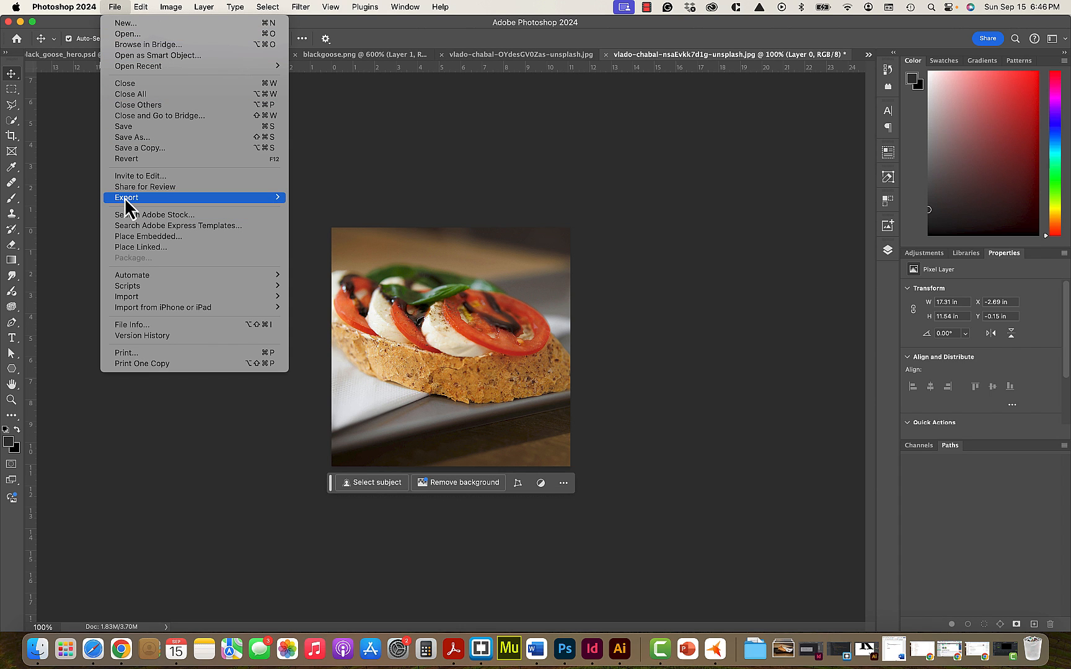
mouse_move(124, 198)
left_click(347, 243)
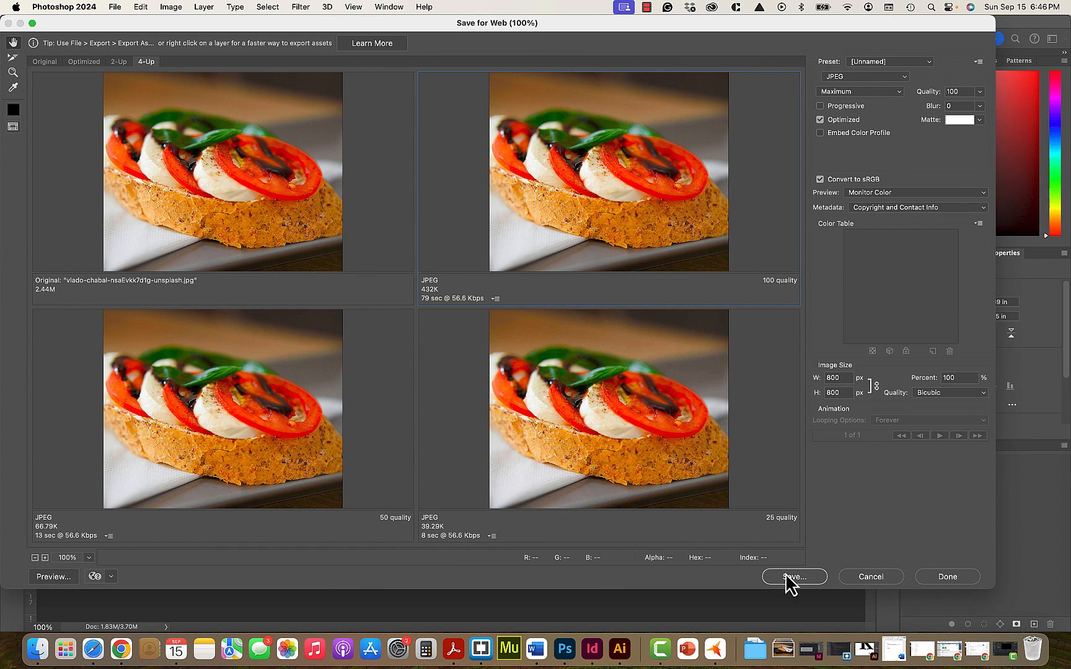
- Cancel the web export and start saving a JPEG copy of the sandwich photo into the images folder within Documents
left_click(890, 578)
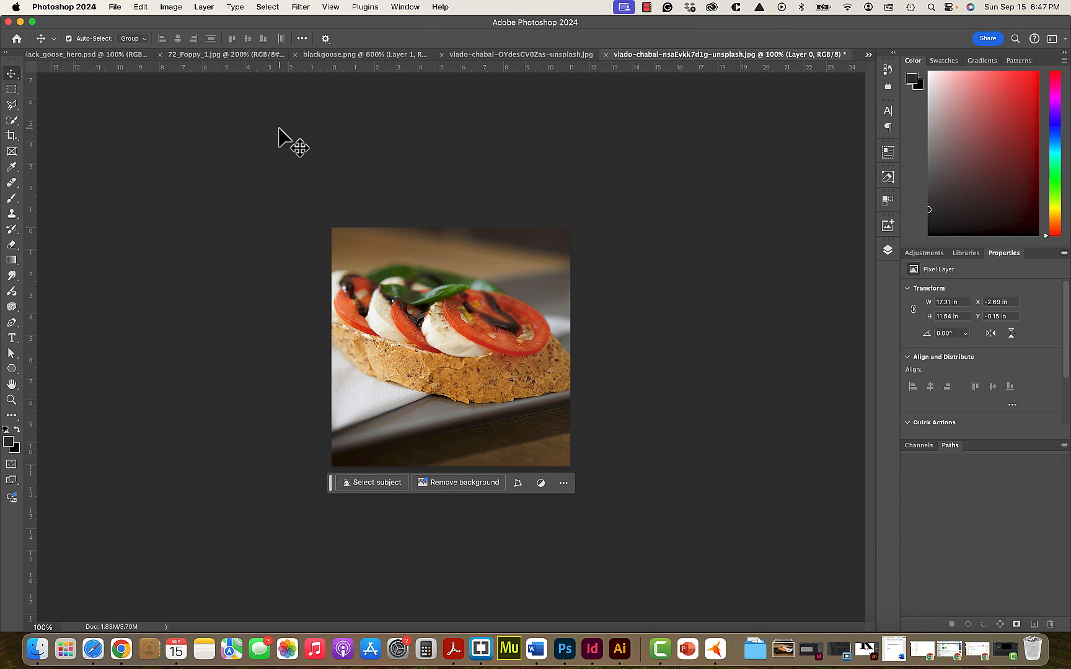
left_click(114, 9)
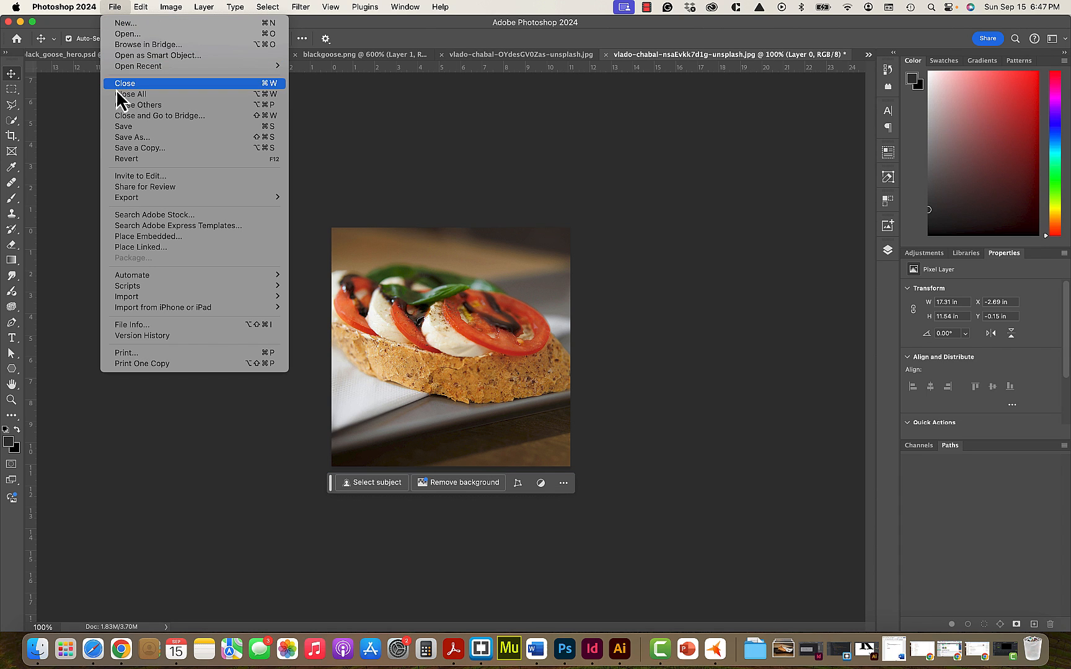
left_click(144, 149)
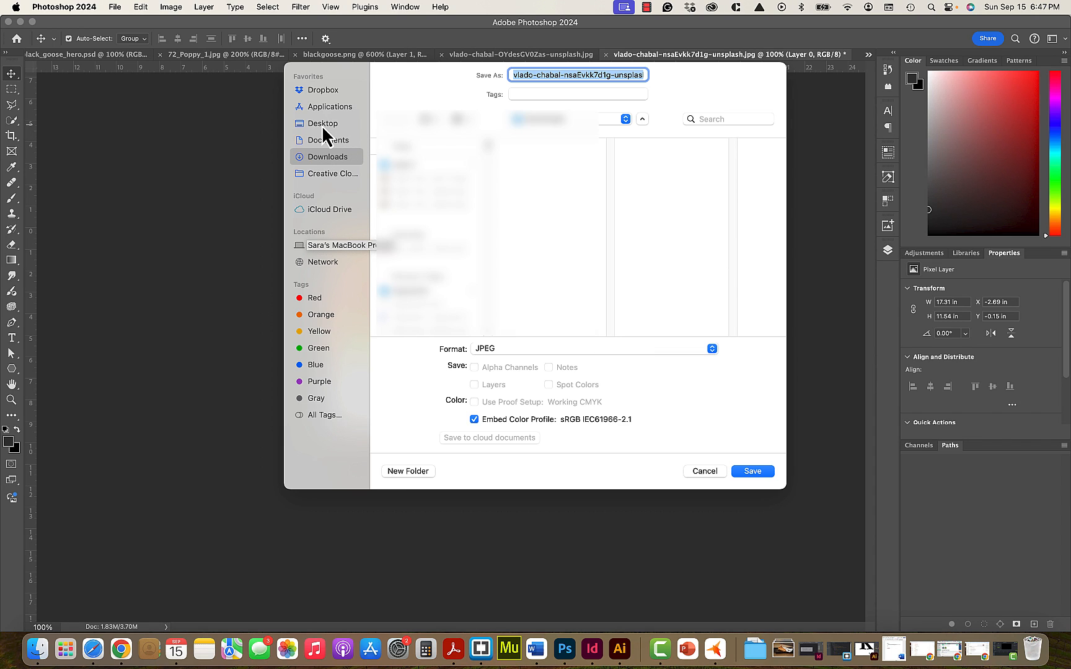
left_click(327, 143)
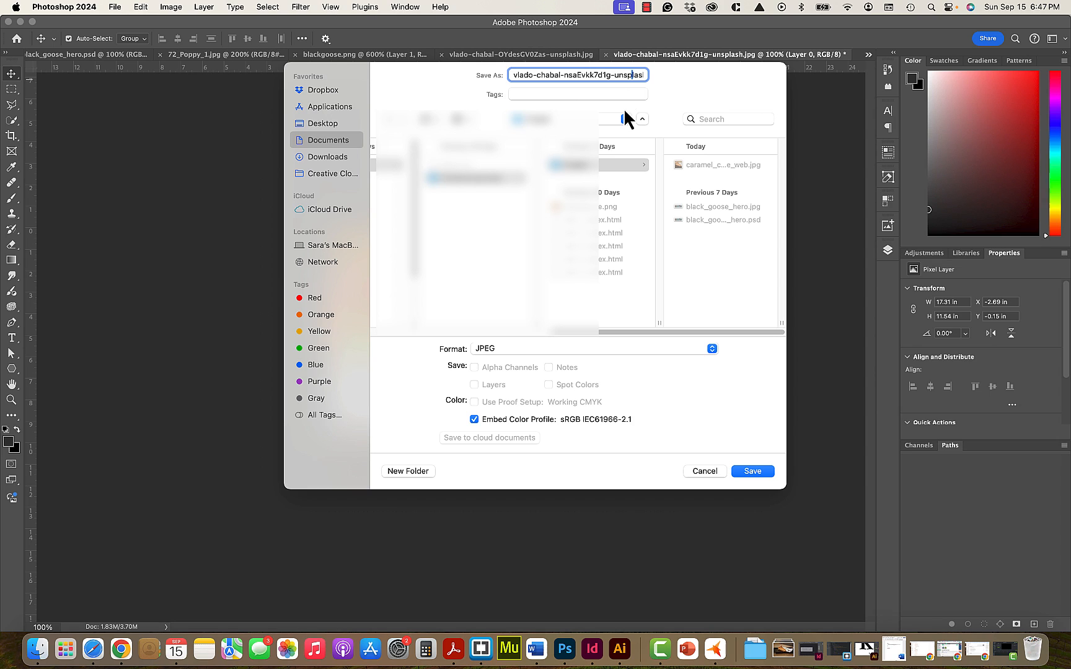
- Name the copy caprese_sandwich_web.jpg and save it in the images folder
key("Right")
key("Right")
key("Right")
key("Right")
key("Right")
key("Right")
key("Right")
key("Right")
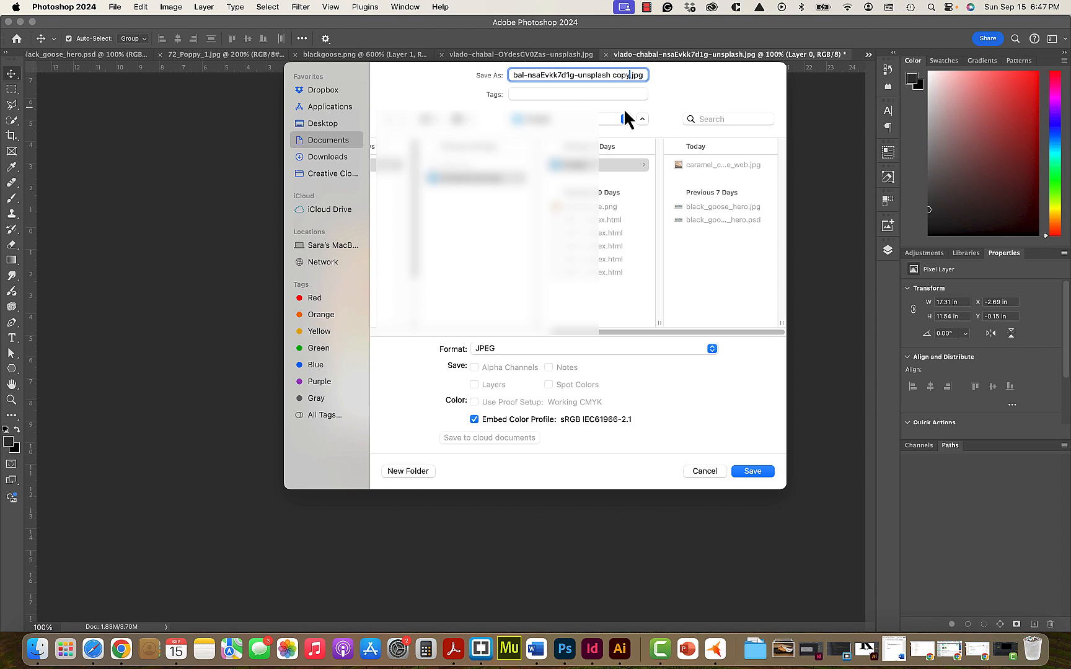
key("BackSpace")
key("BackSpace")
key("BackSpace")
key("BackSpace")
key("BackSpace")
key("BackSpace")
key("BackSpace")
key("BackSpace")
key("BackSpace")
key("BackSpace")
key("BackSpace")
key("BackSpace")
key("BackSpace")
key("BackSpace")
key("BackSpace")
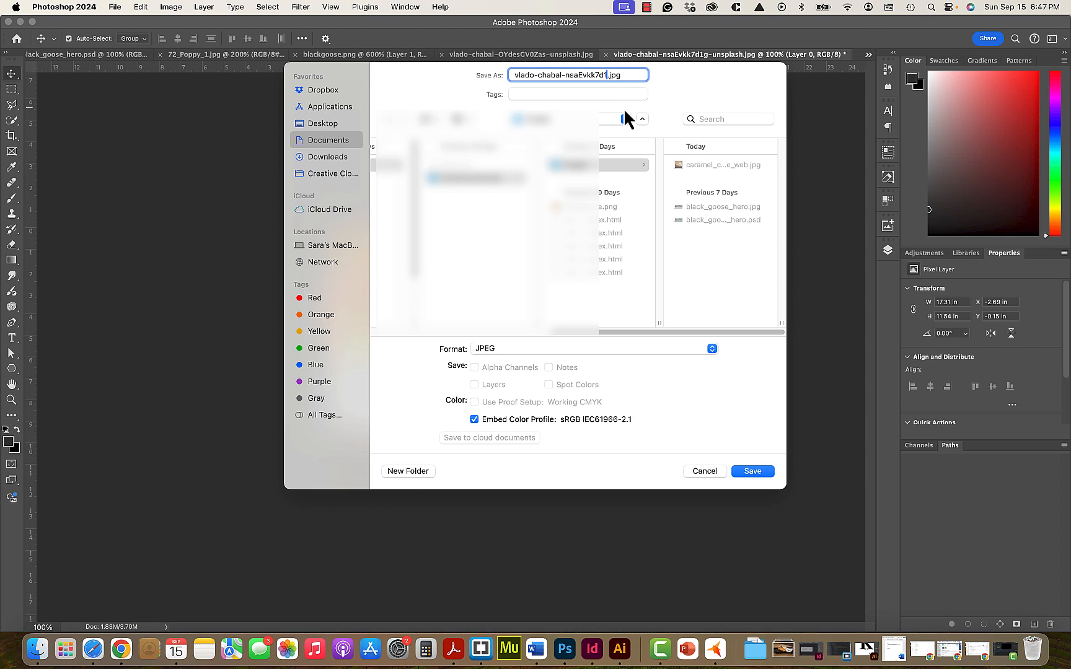
key("BackSpace")
key("BackSpace")
key("BackSpace")
key("BackSpace")
key("BackSpace")
key("BackSpace")
key("BackSpace")
key("BackSpace")
key("BackSpace")
key("BackSpace")
key("BackSpace")
key("BackSpace")
key("BackSpace")
key("BackSpace")
key("BackSpace")
key("BackSpace")
key("BackSpace")
key("BackSpace")
key("BackSpace")
key("BackSpace")
type("caprese_sandwich_web")
left_click(758, 472)
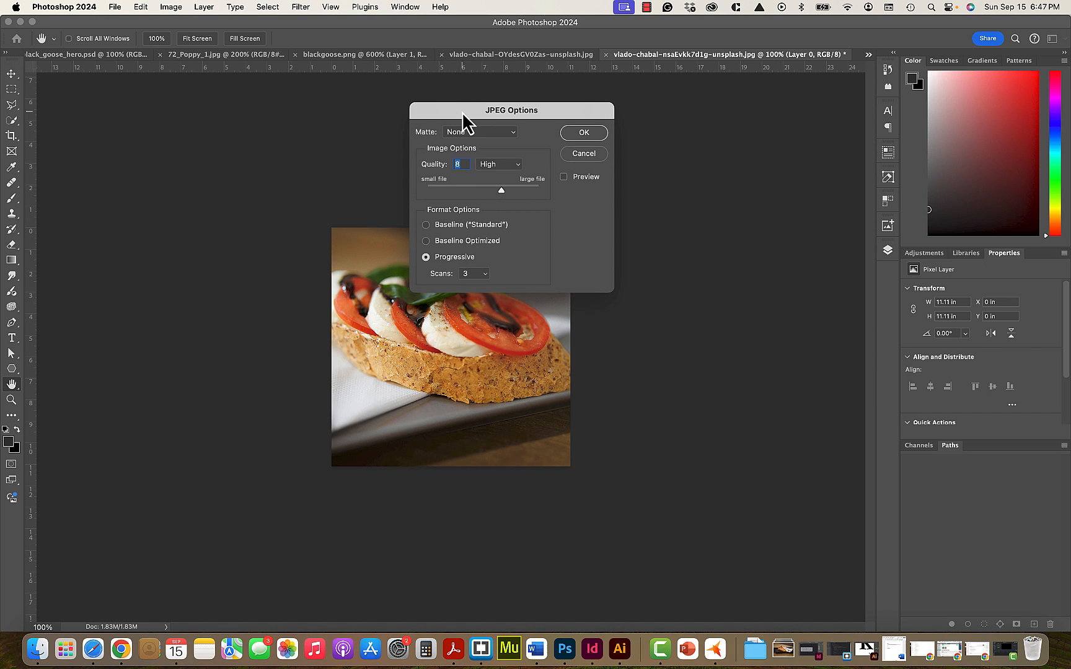
- Raise the copy's JPEG quality to the large-file end of the scale and accept the JPEG options
left_click_drag(462, 115, 450, 162)
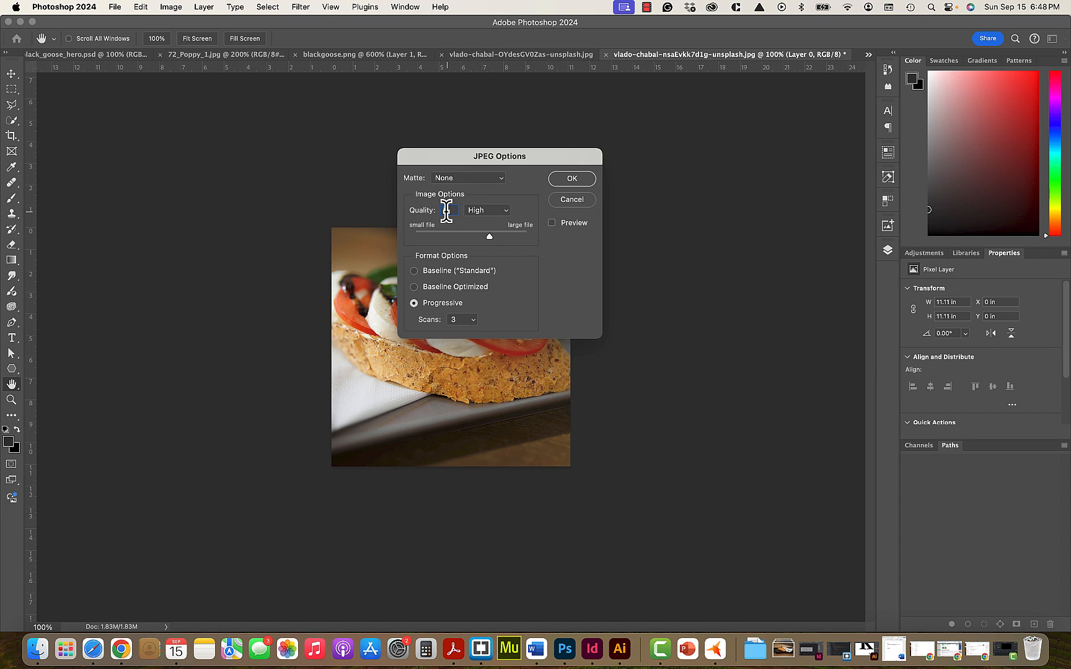
left_click_drag(489, 237, 532, 239)
left_click(571, 182)
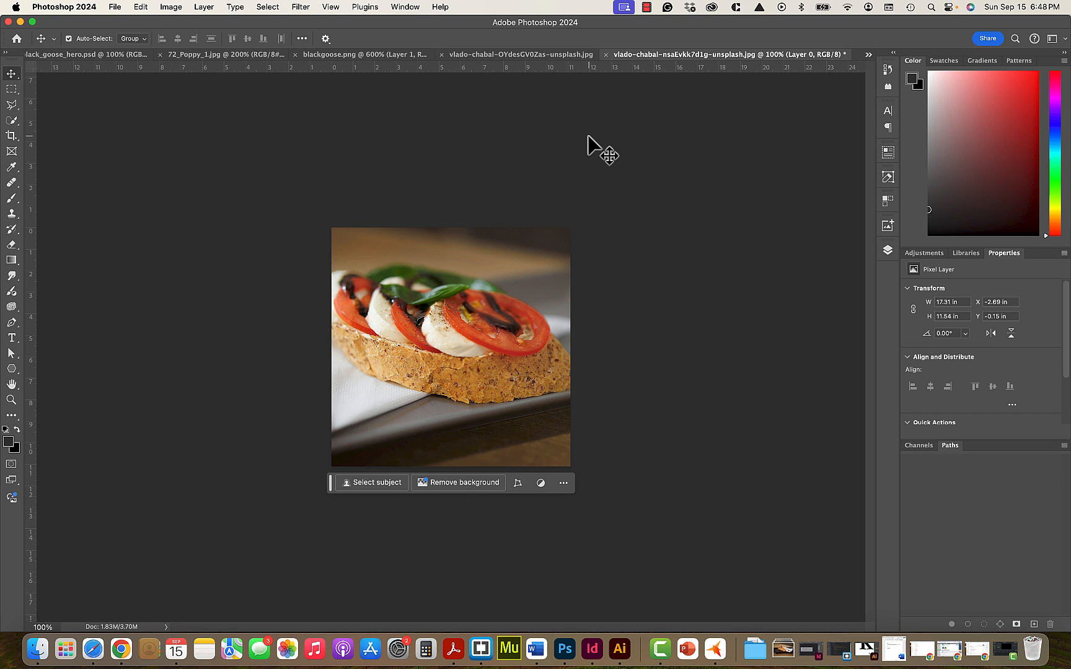
left_click(648, 8)
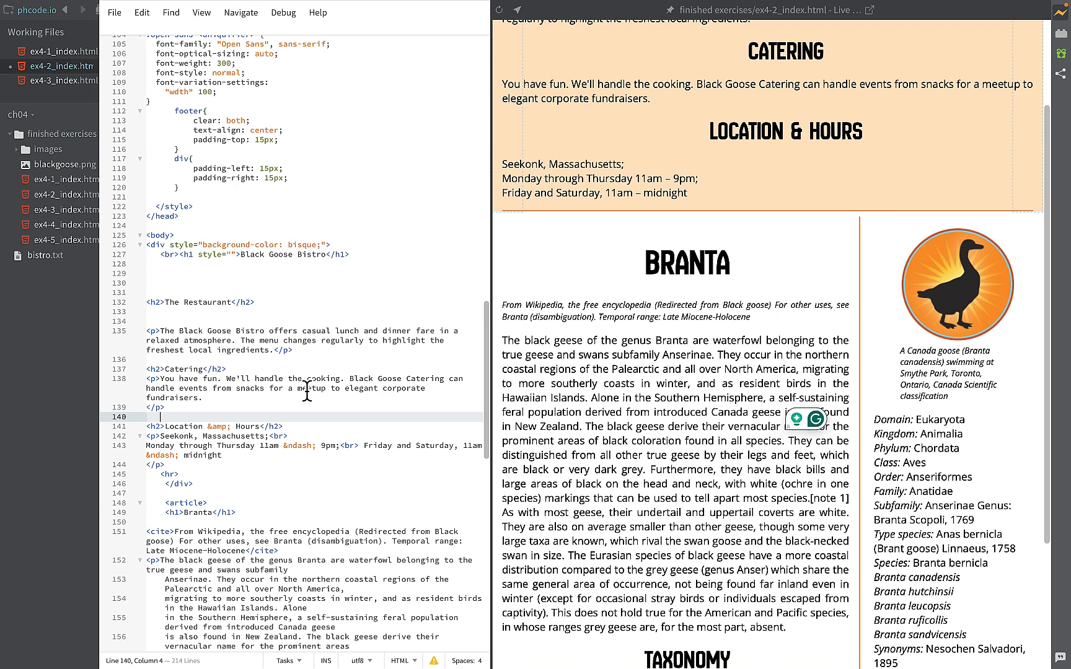
- In the phcode.io editor, widen the code area of ex4-2_index.html and place the cursor on blank line 140 below the Catering paragraph
scroll(605, 287, "up", 2)
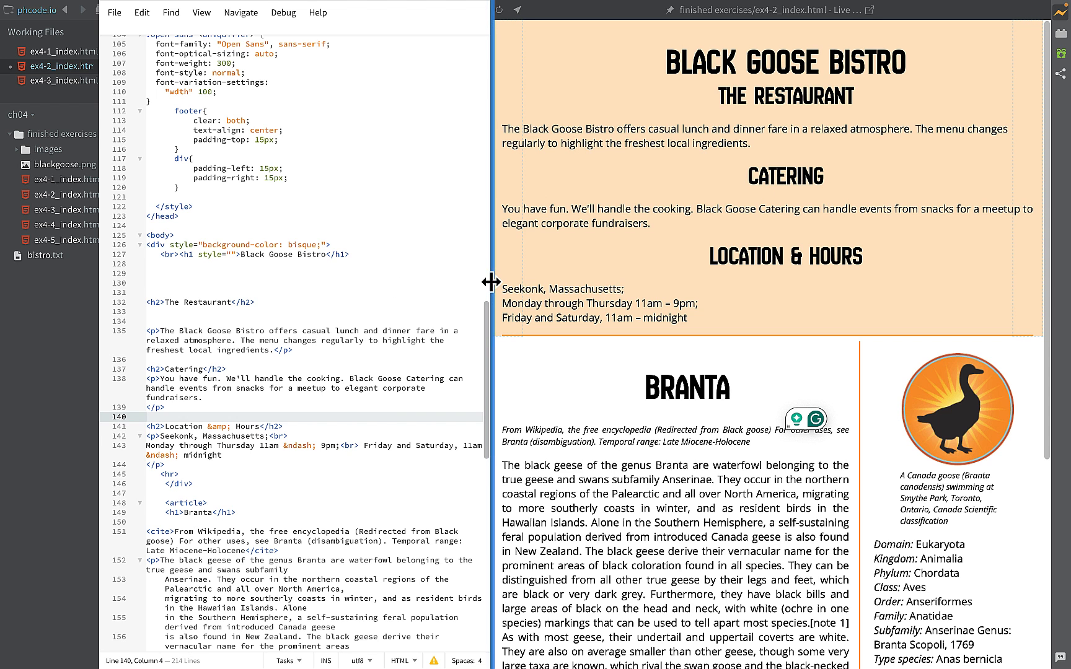
left_click_drag(491, 282, 533, 277)
left_click(186, 350)
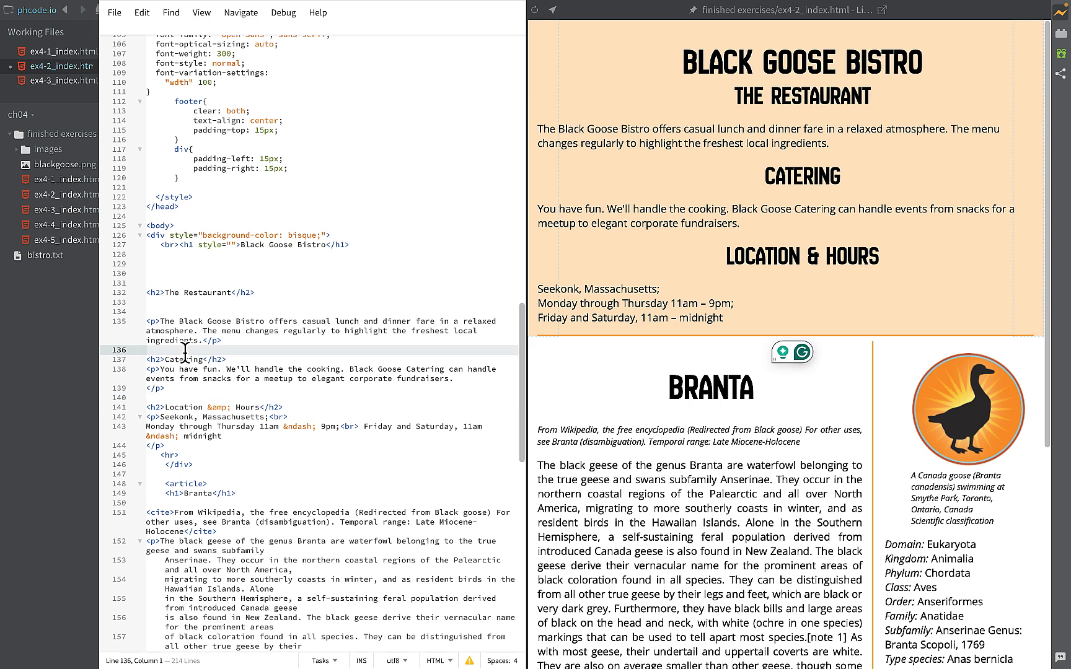
left_click(157, 373)
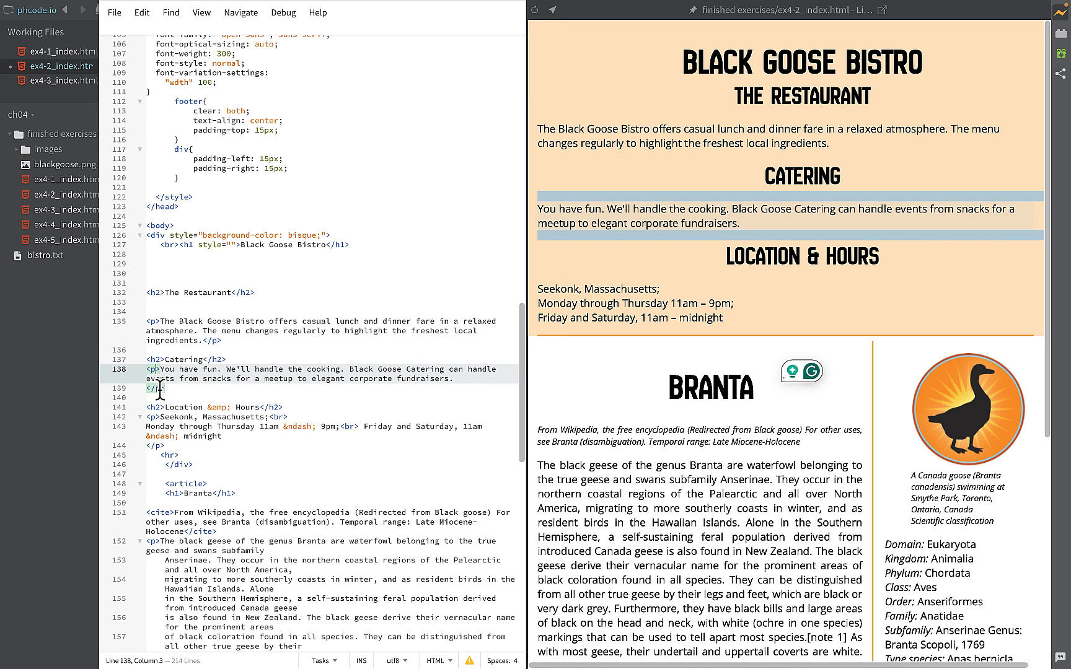
left_click(159, 397)
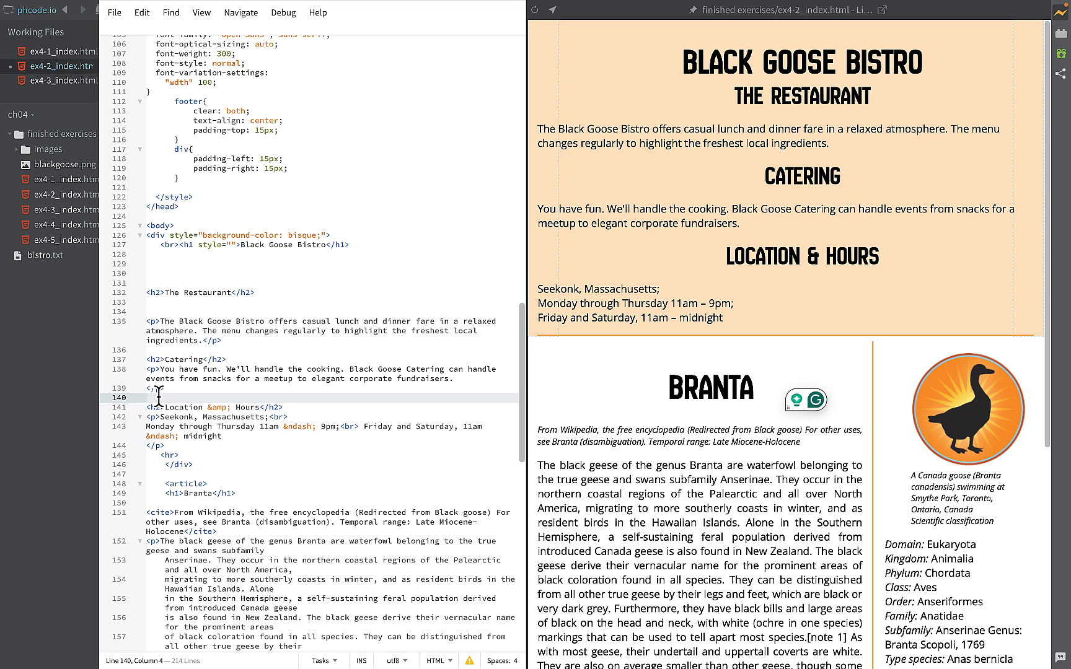
- Insert an img tag with source images/caprese_sandwich_web.jpg on line 140 and reload the live preview to check the photo
type("<img")
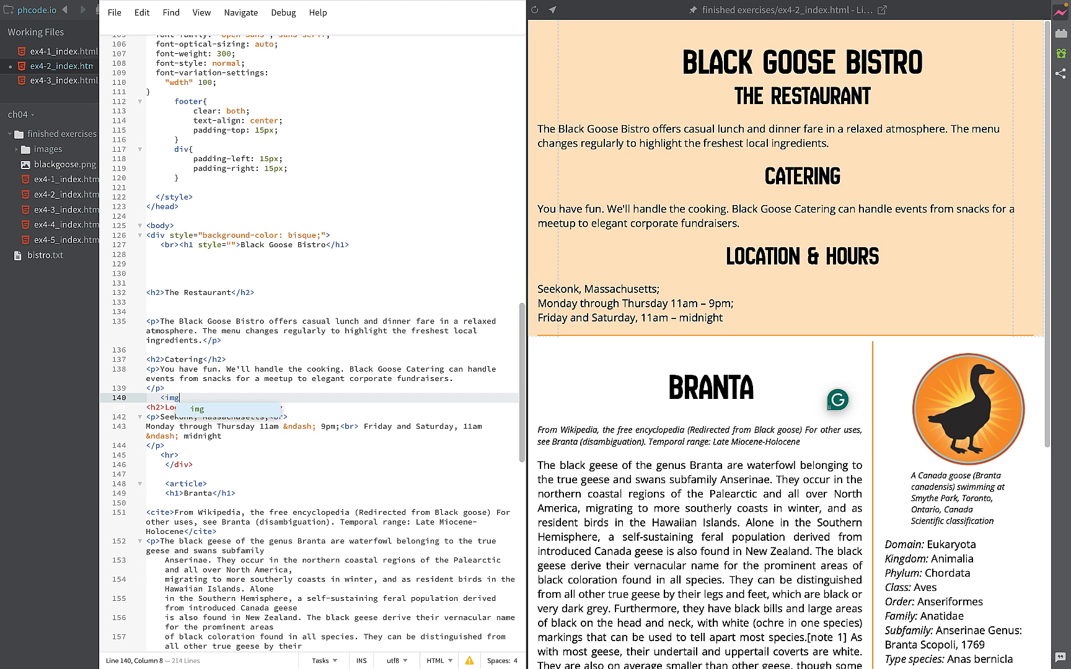
type(" s")
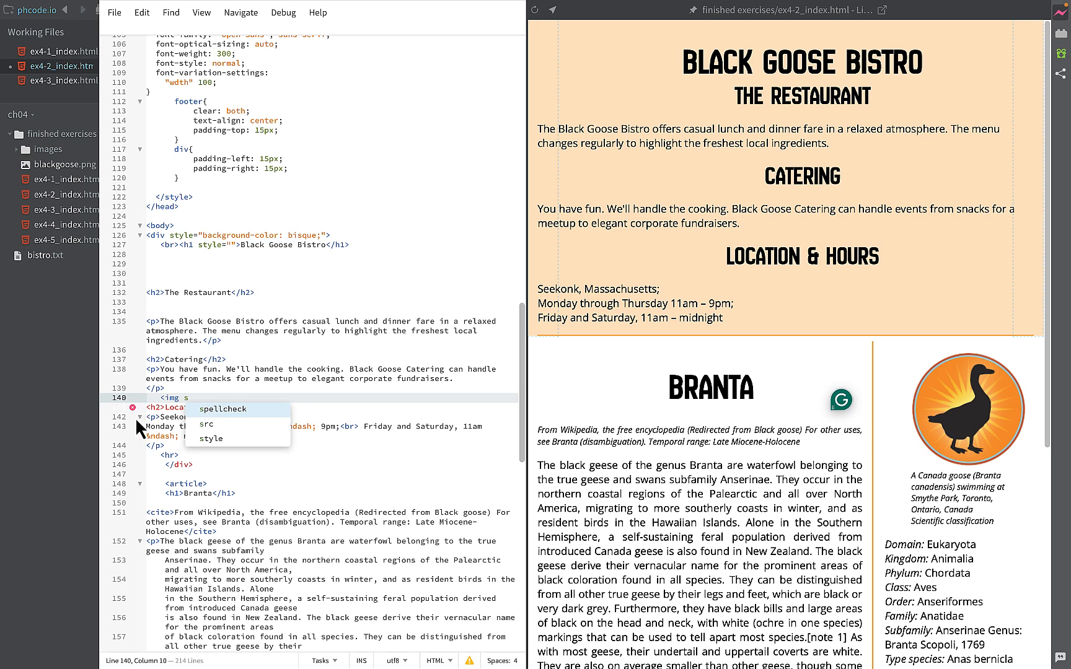
left_click(204, 425)
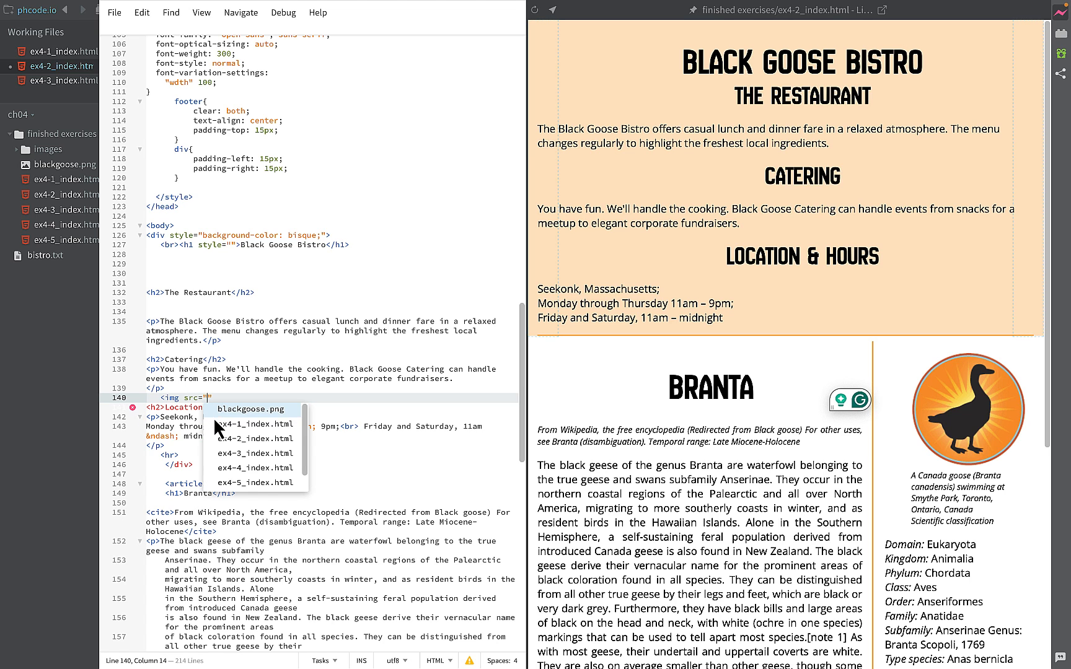
type("i")
left_click(242, 409)
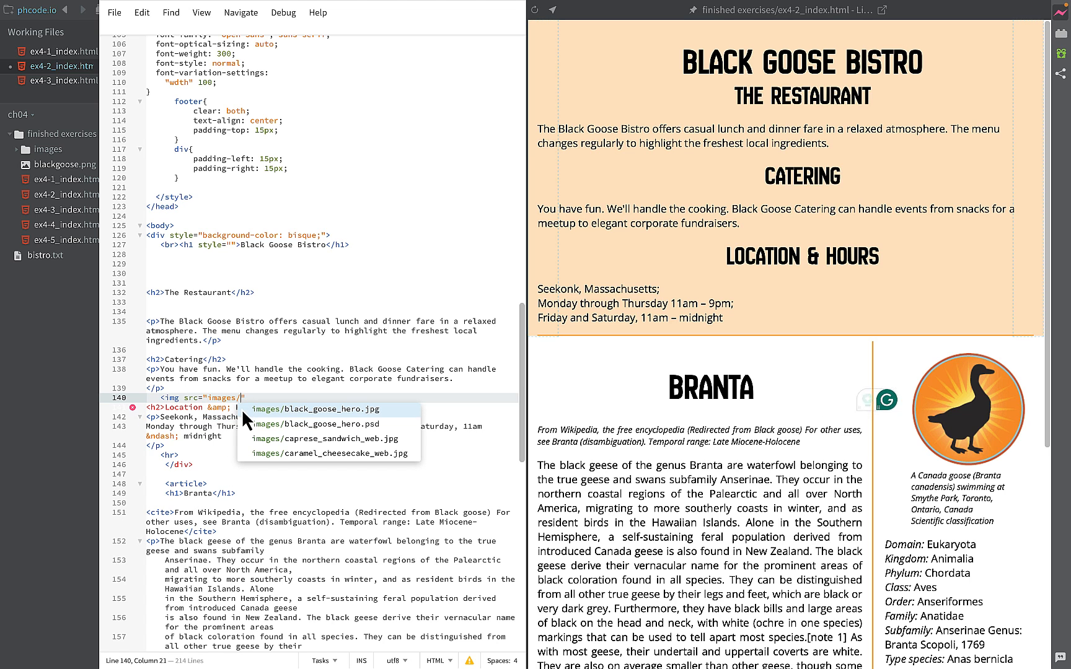
left_click(299, 441)
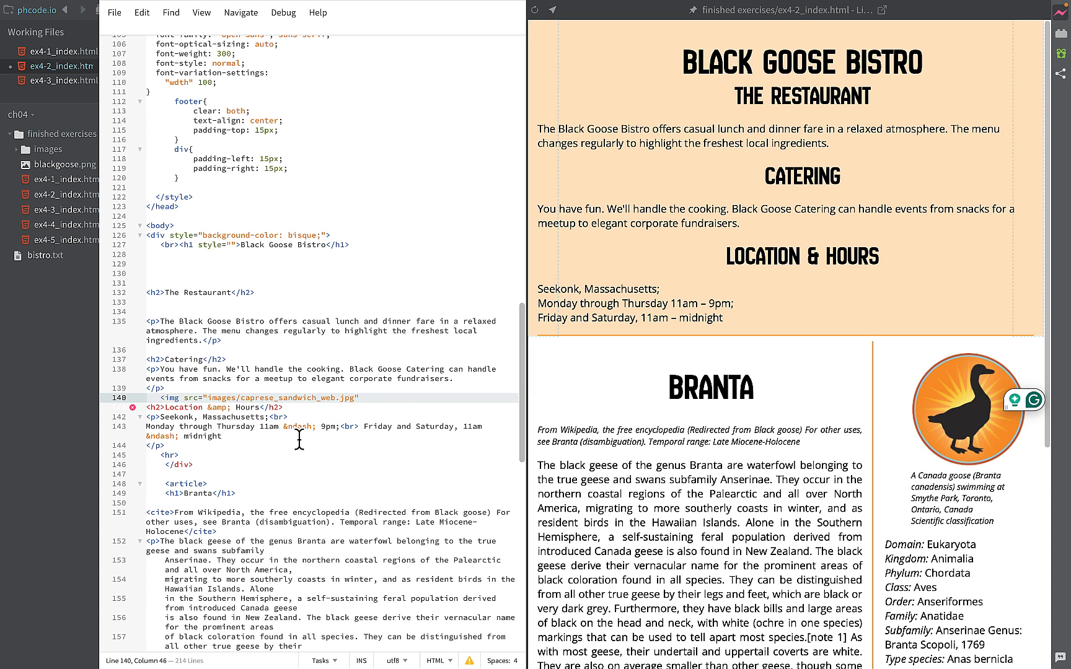
type(">")
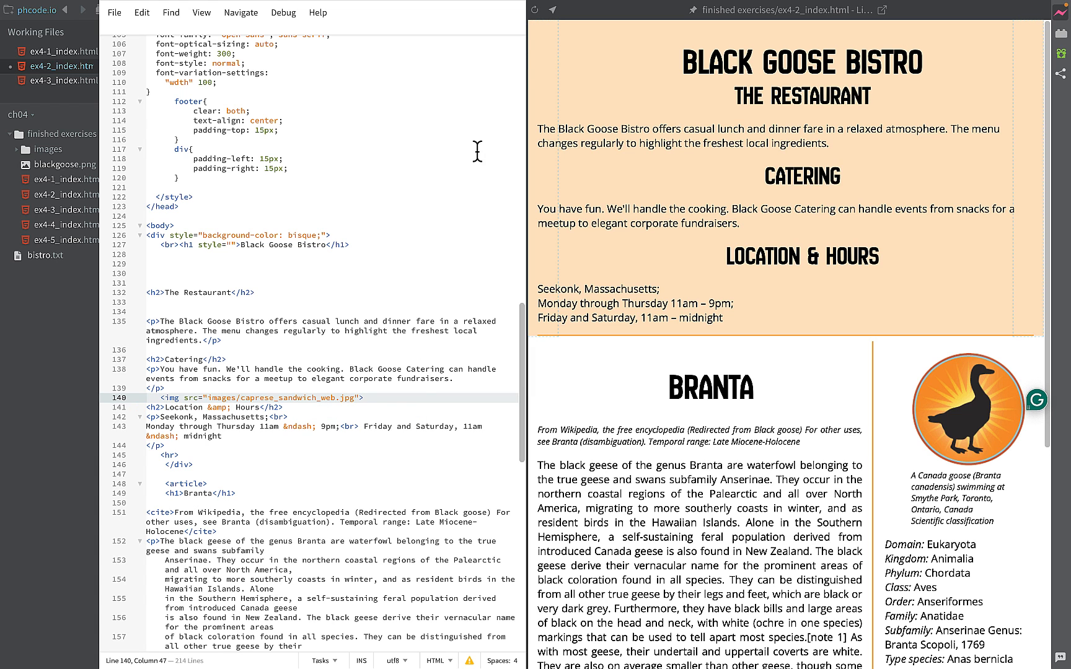
left_click(533, 11)
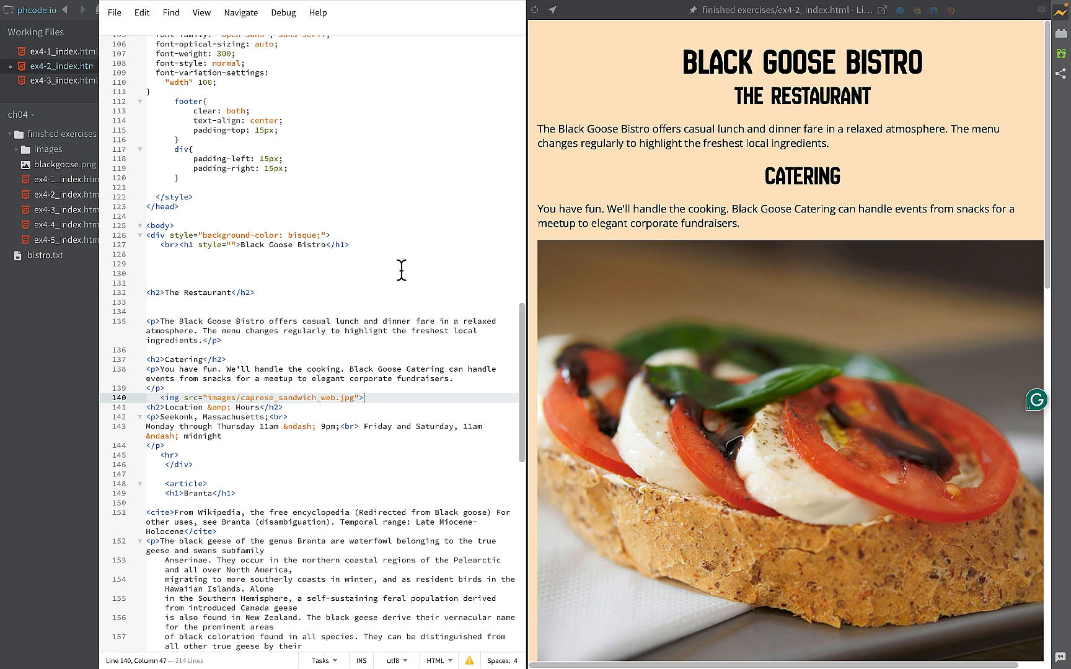
scroll(608, 407, "down", 3)
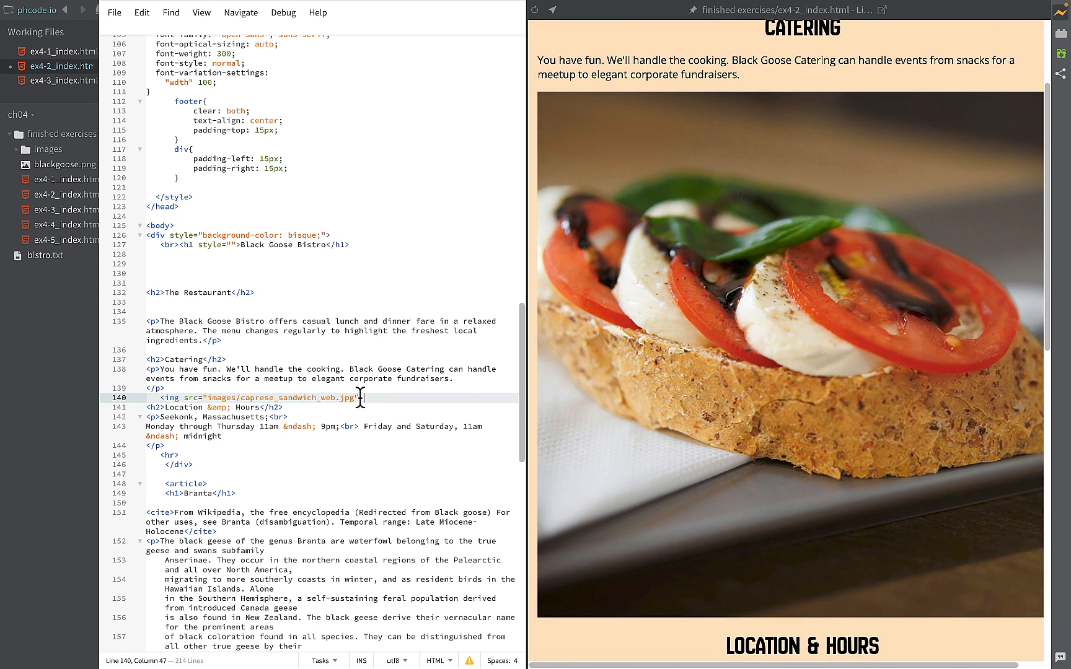
- Add an alt attribute after the source inside the sandwich image tag
key("Left")
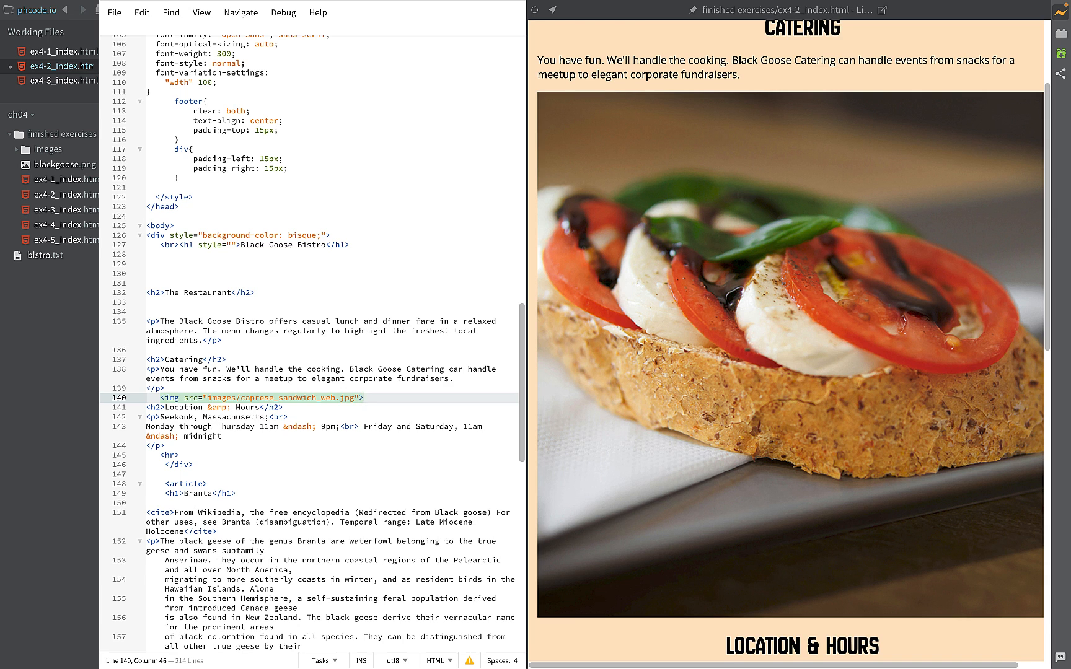
left_click(162, 397)
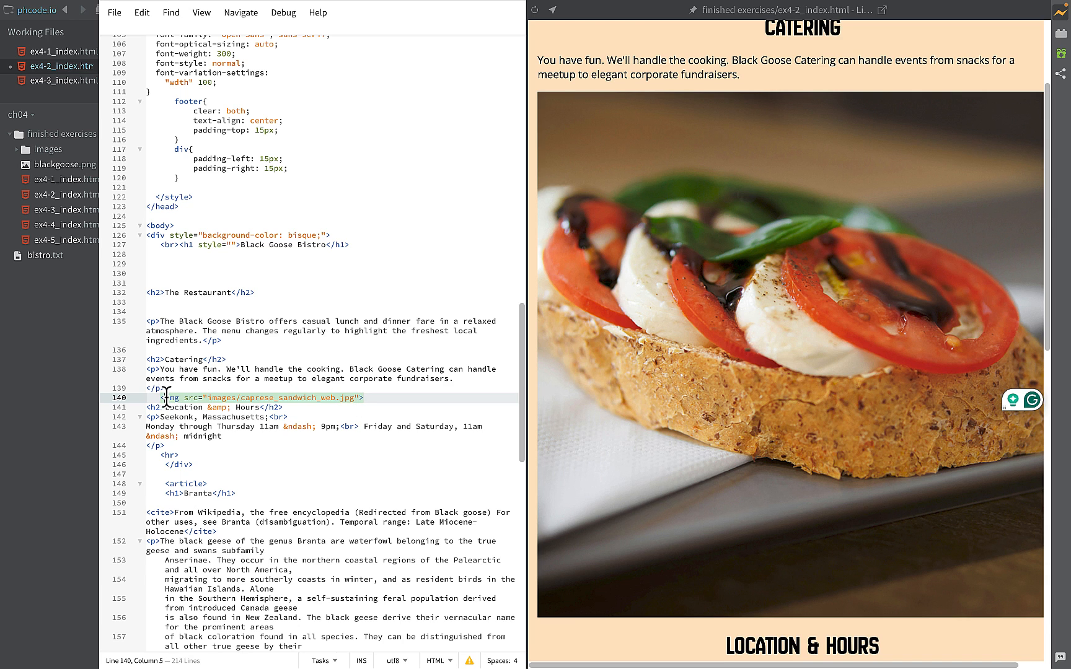
left_click(358, 397)
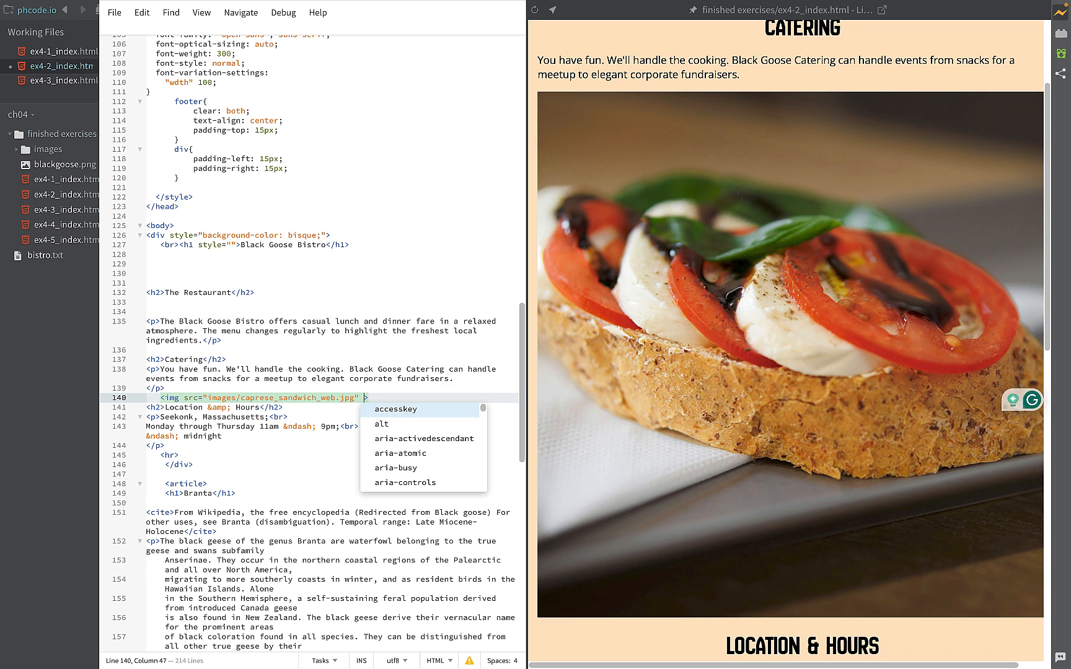
left_click(385, 427)
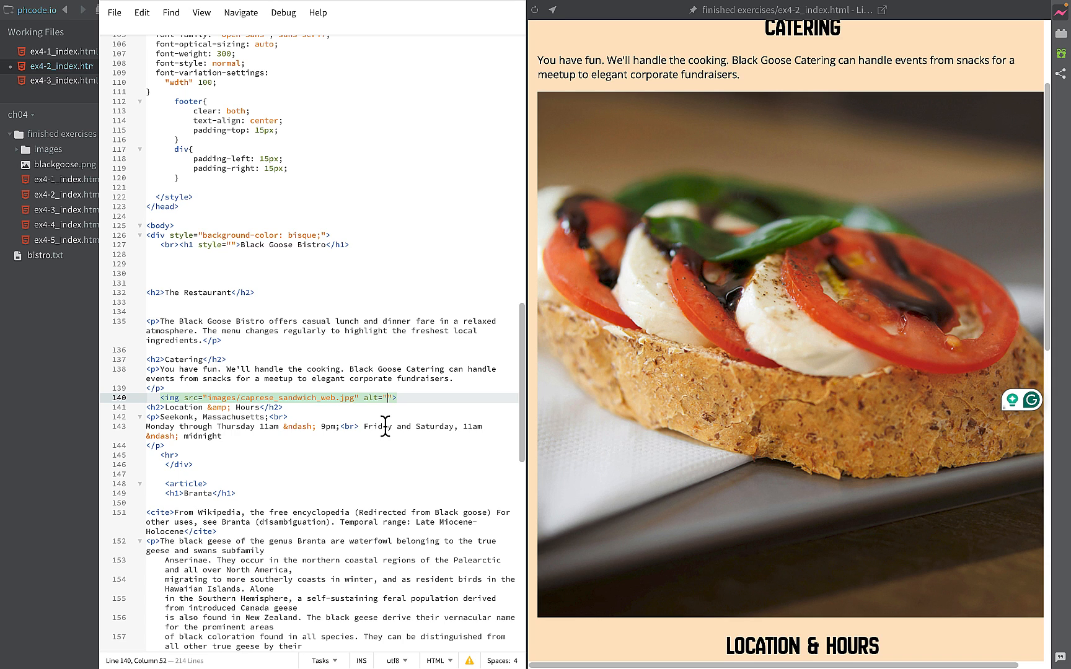
- Write the alt text "Caprese sandwich with fresh tomato, mozzarella, basil" for the sandwich image
type("Caprese ")
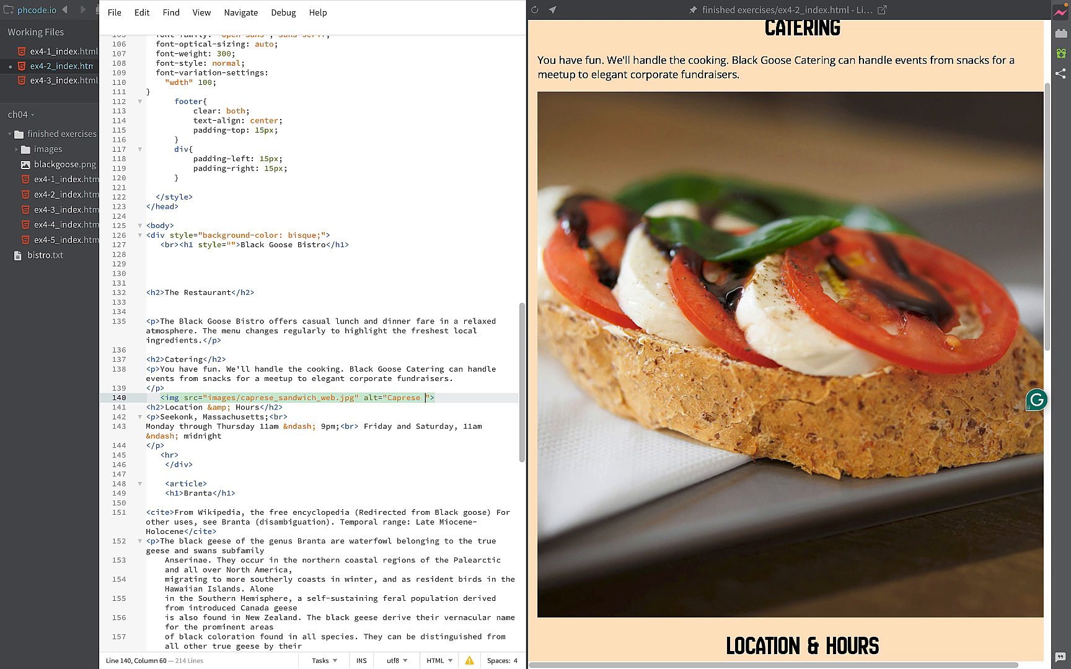
type("sandwich wi")
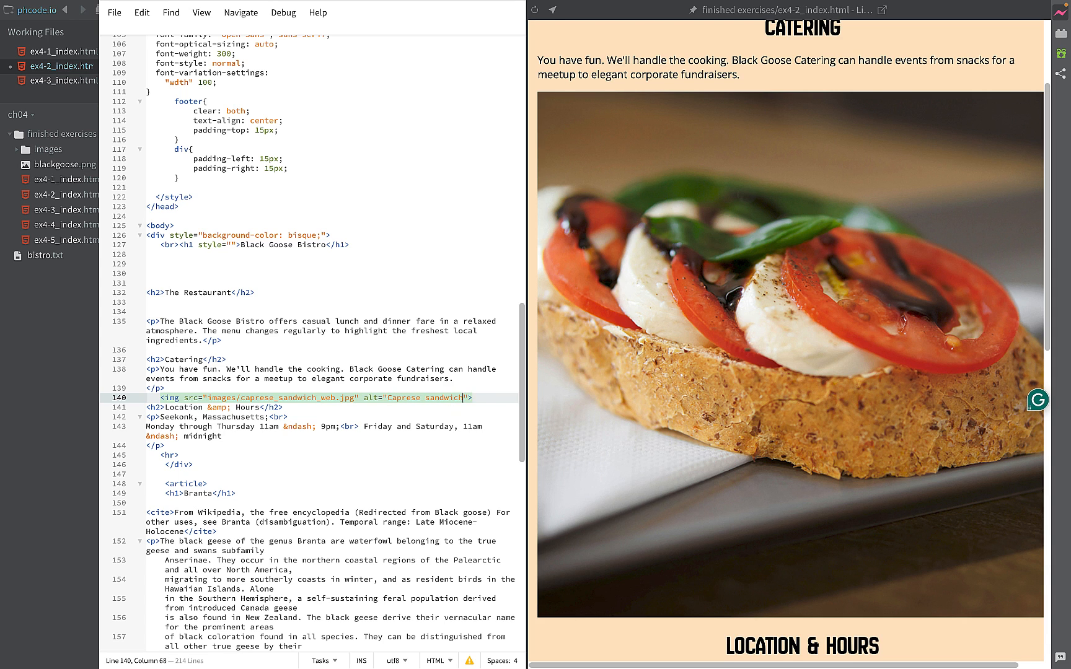
type("th ")
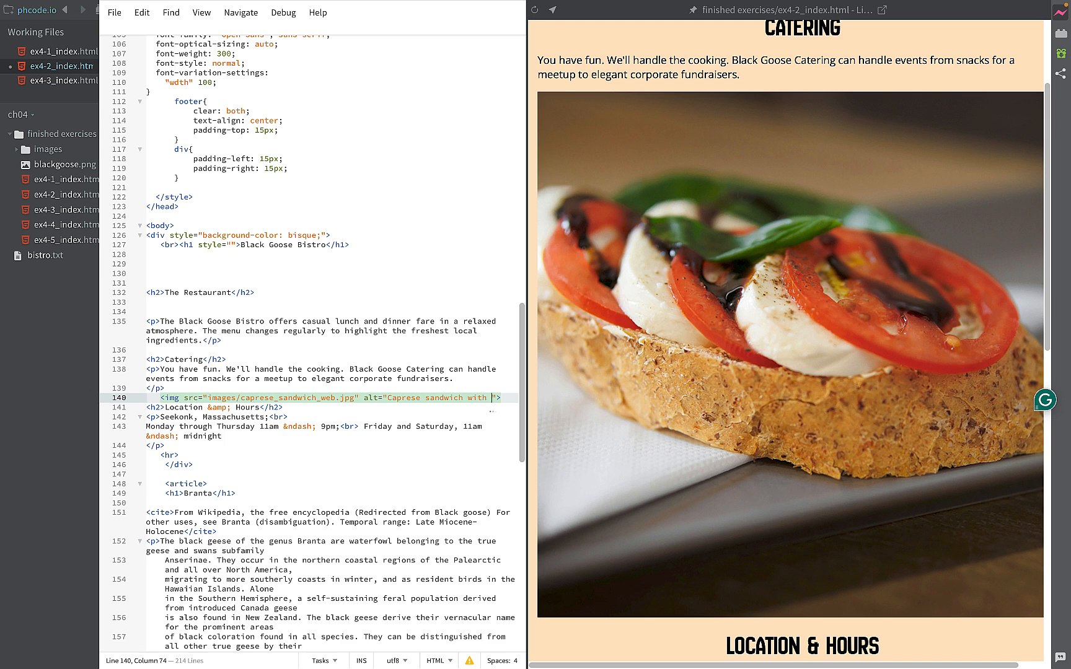
type("fresh toma")
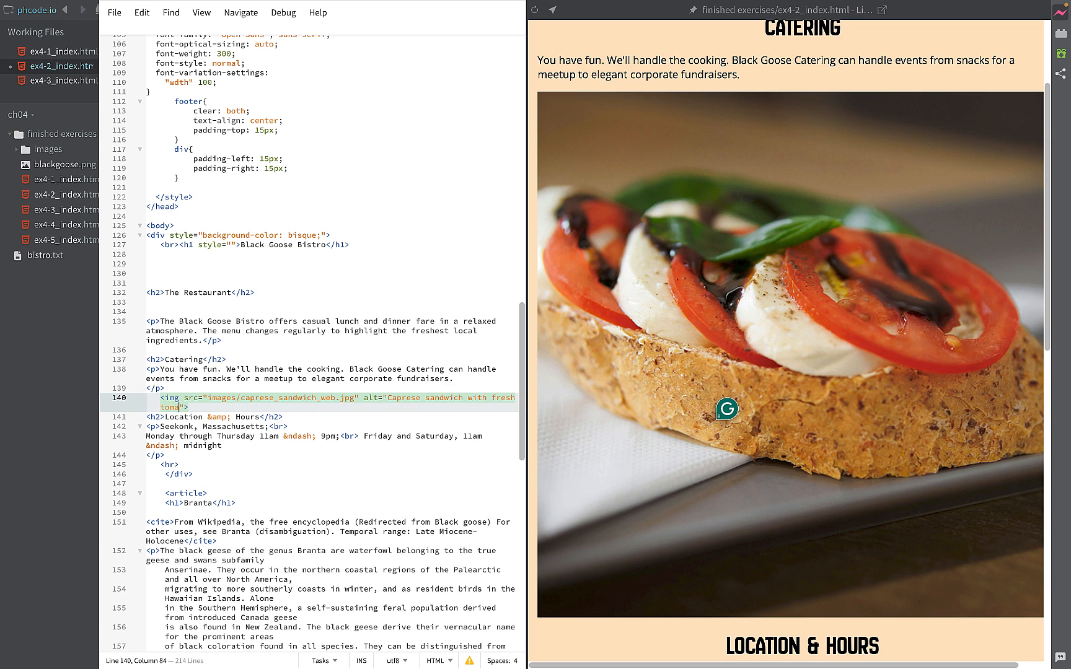
type("to, mozzarella")
key("Left")
type(", ")
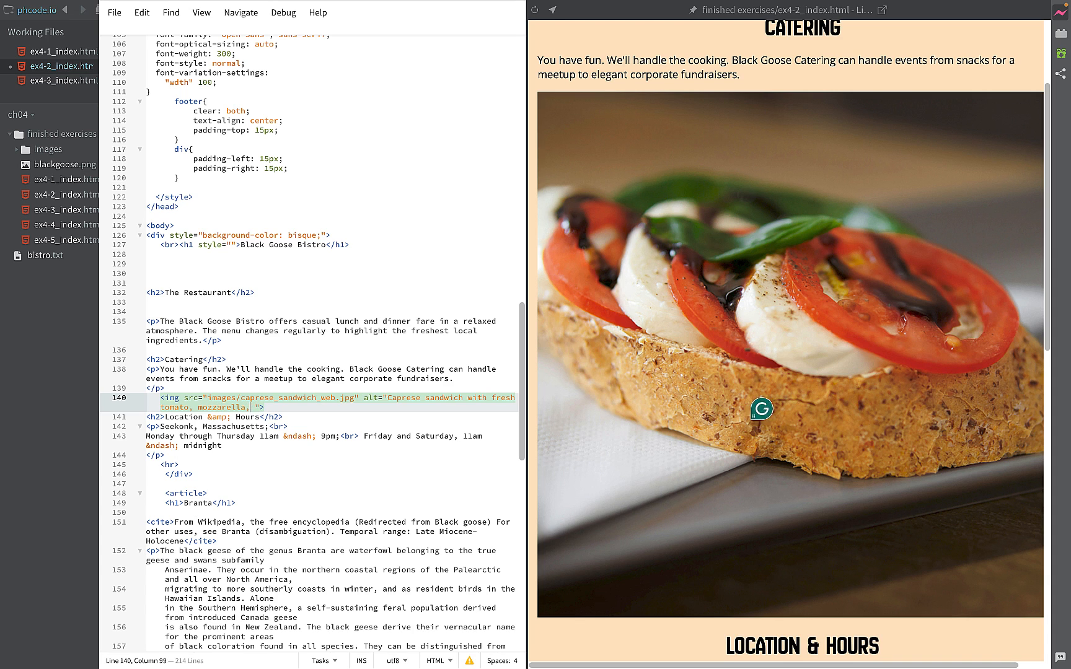
type("basil")
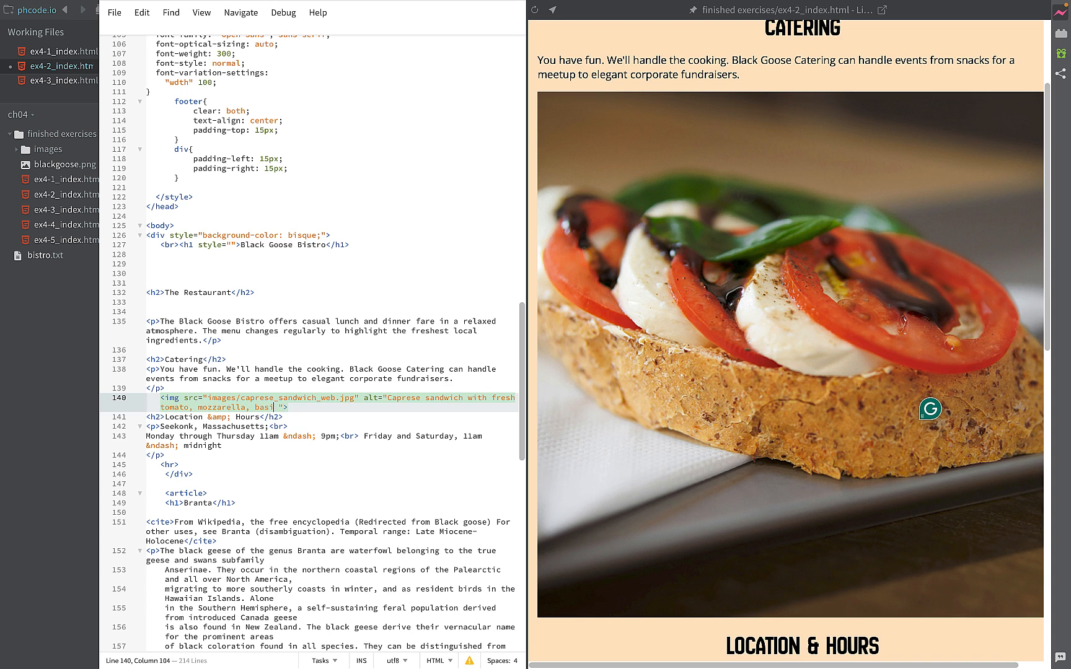
type(", and")
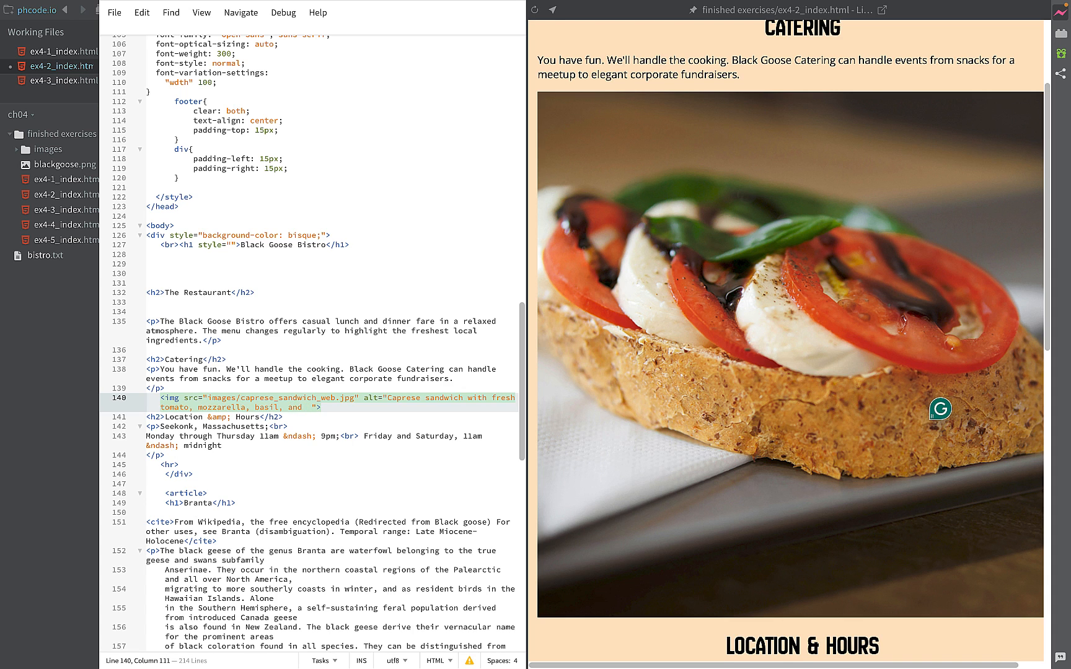
- Complete the sandwich image's alt text by adding "on whole grain bread" after "basil"
key("BackSpace")
key("BackSpace")
key("BackSpace")
key("BackSpace")
key("BackSpace")
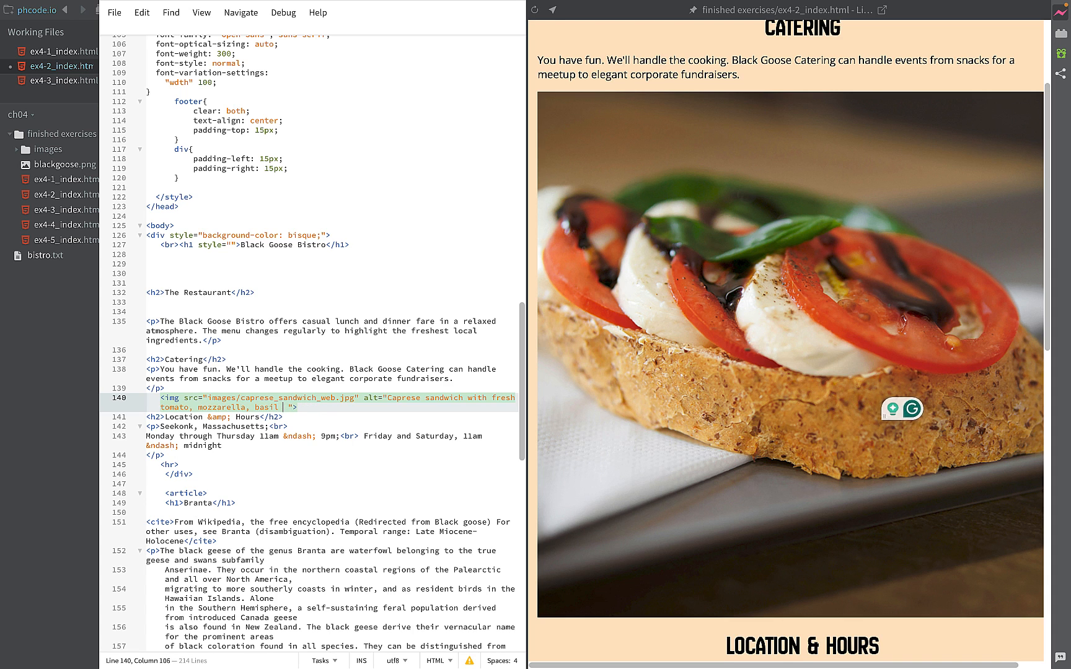
type("on whol")
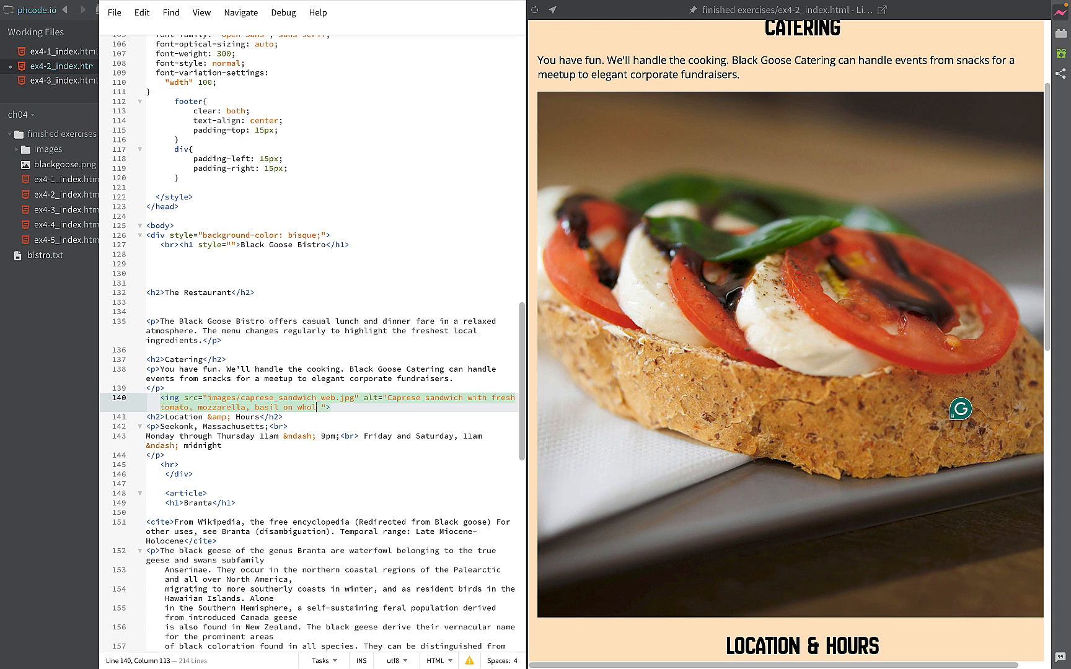
type("e grain b")
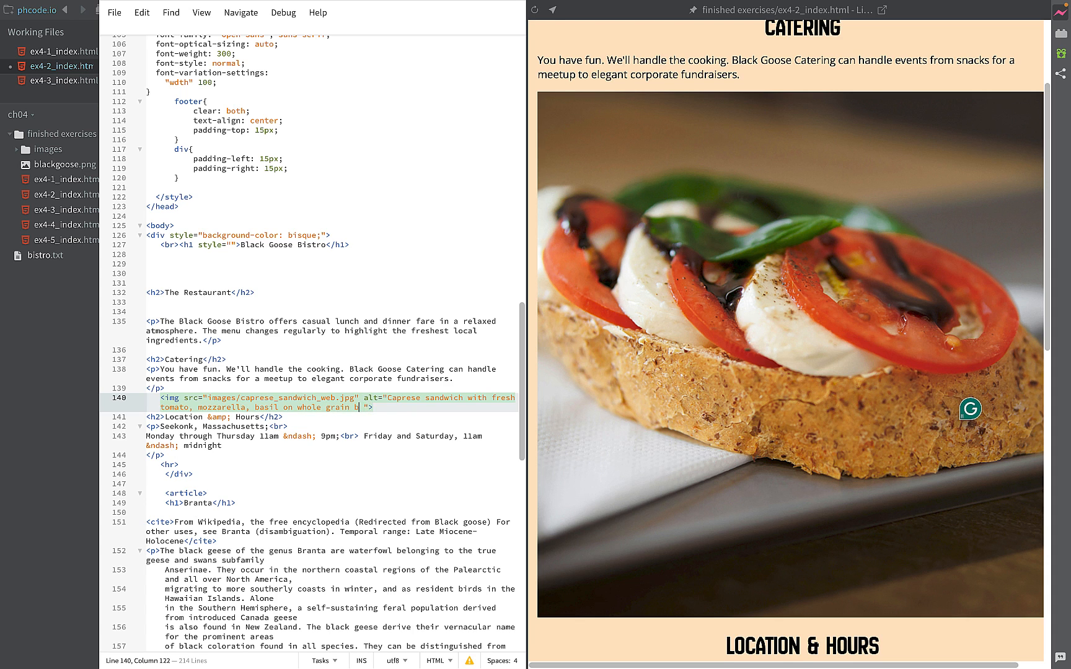
type("reak")
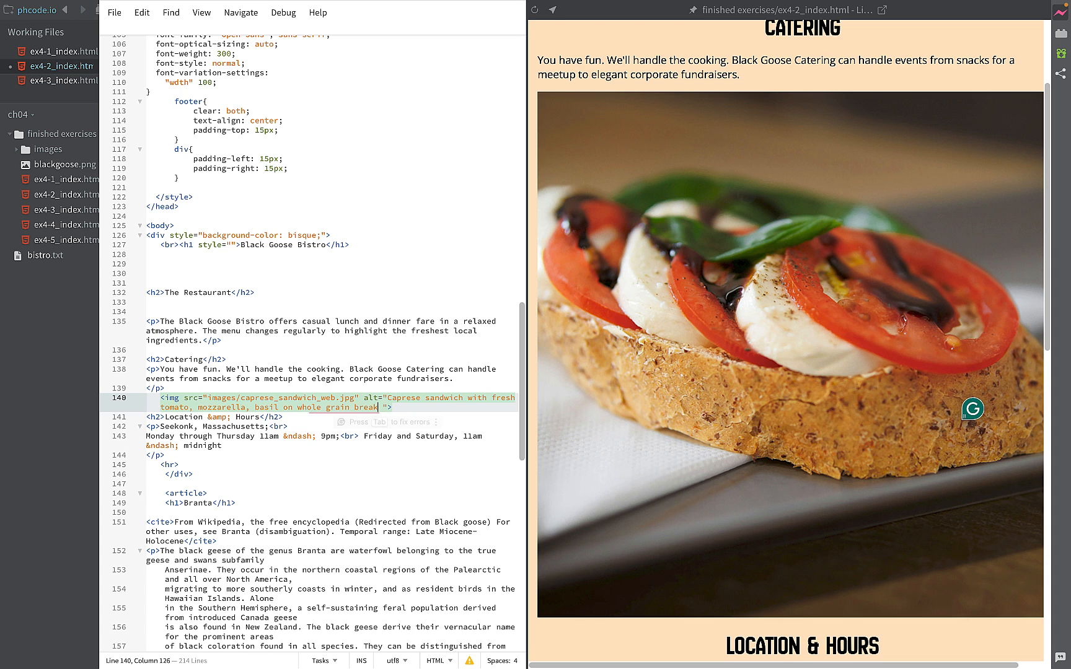
key("BackSpace")
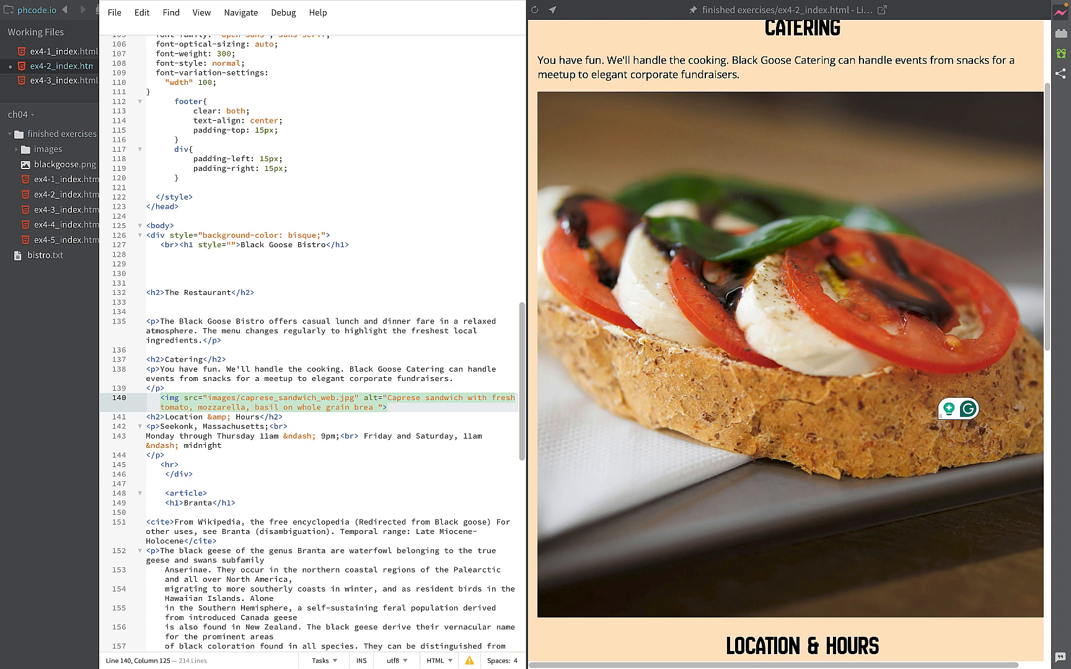
type("d")
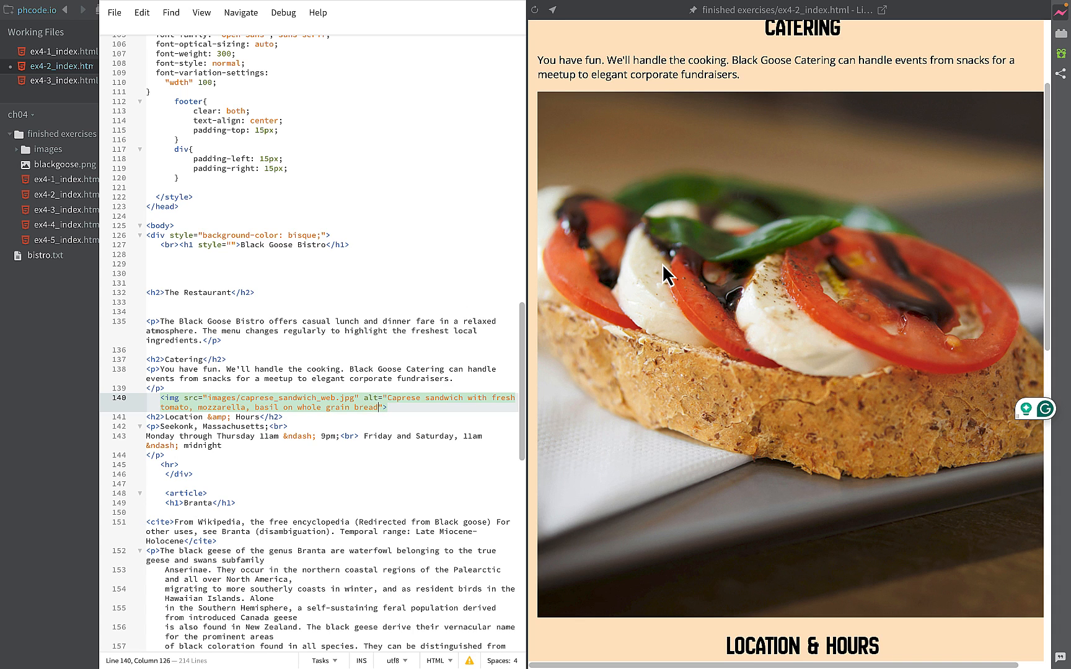
left_click(372, 400)
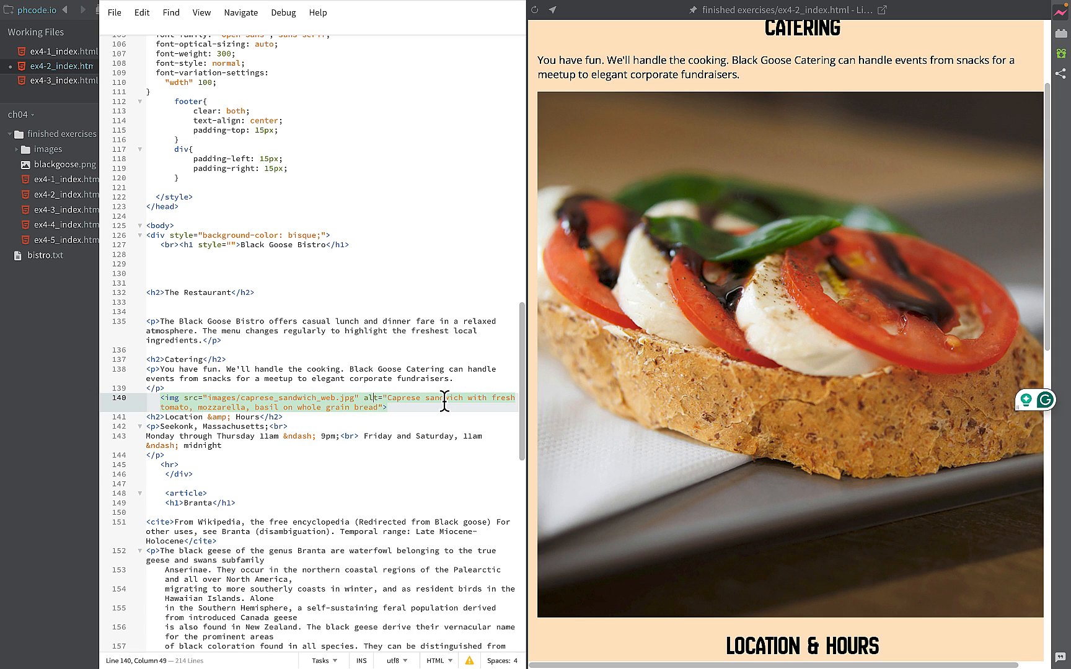
- Start a second img tag on line 142, two lines below the sandwich image, with source images/caramel_cheesecake_web.jpg
left_click(405, 404)
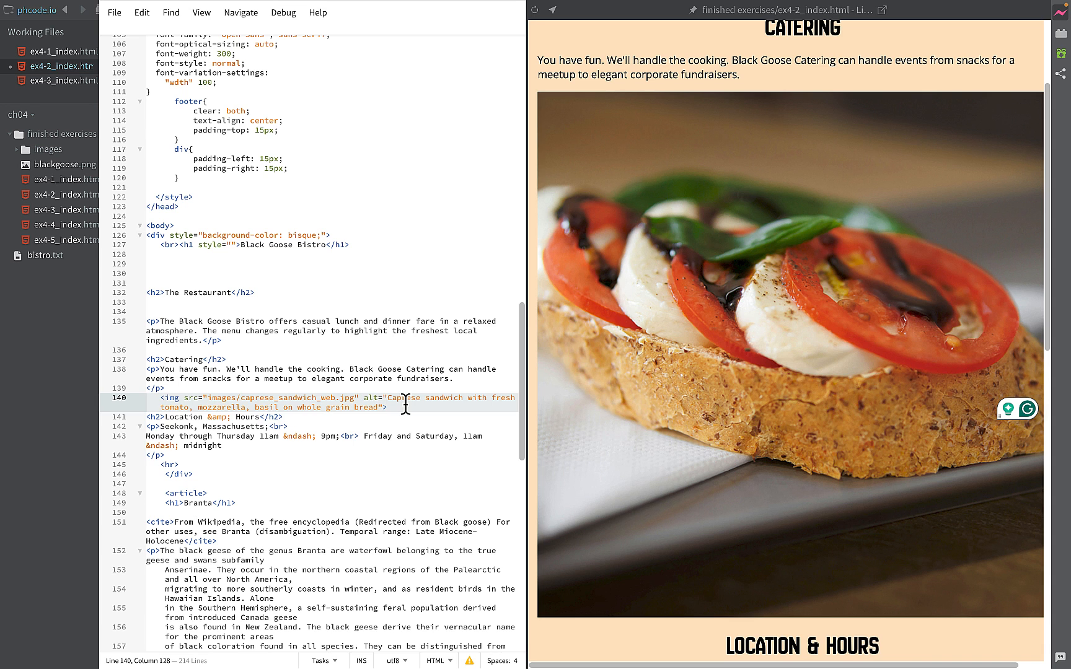
key("Return")
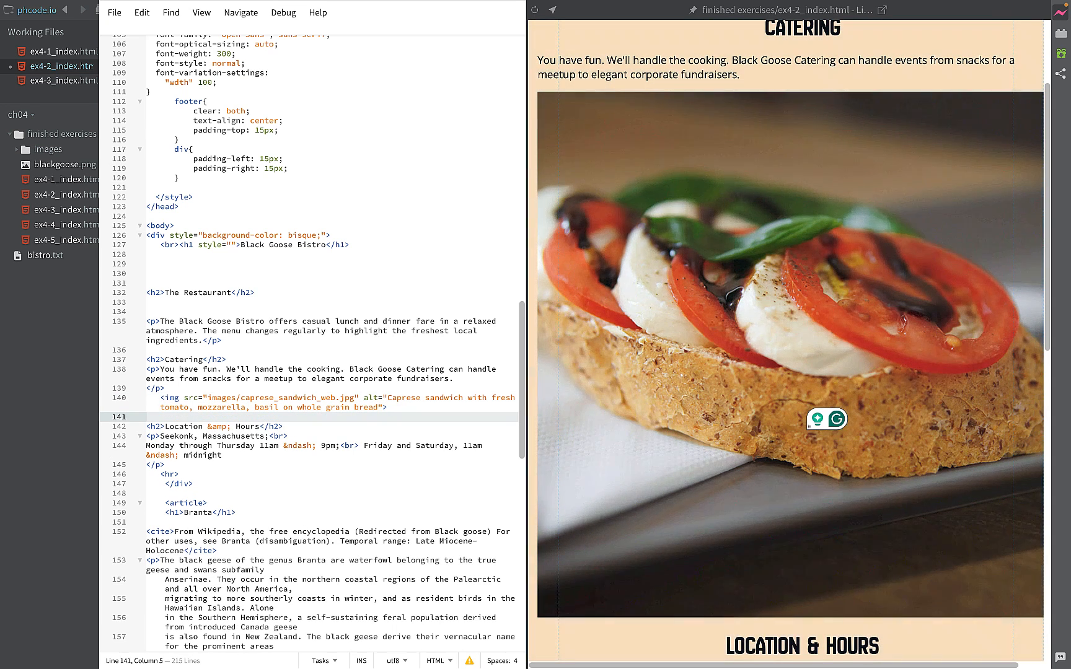
key("Return")
type("<im")
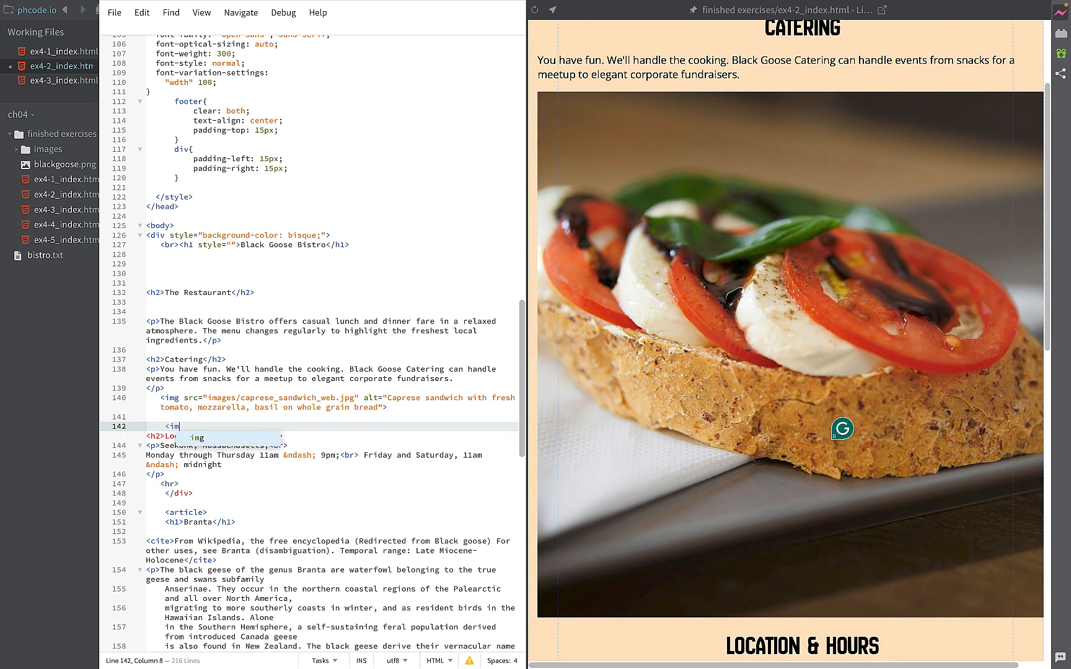
type("g s")
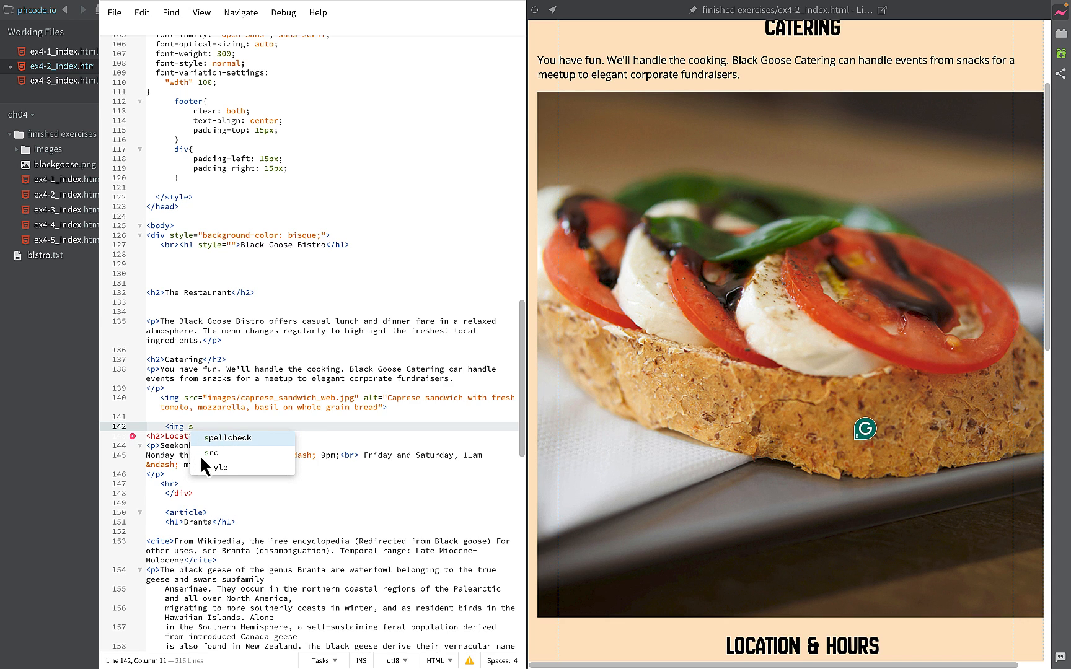
left_click(206, 457)
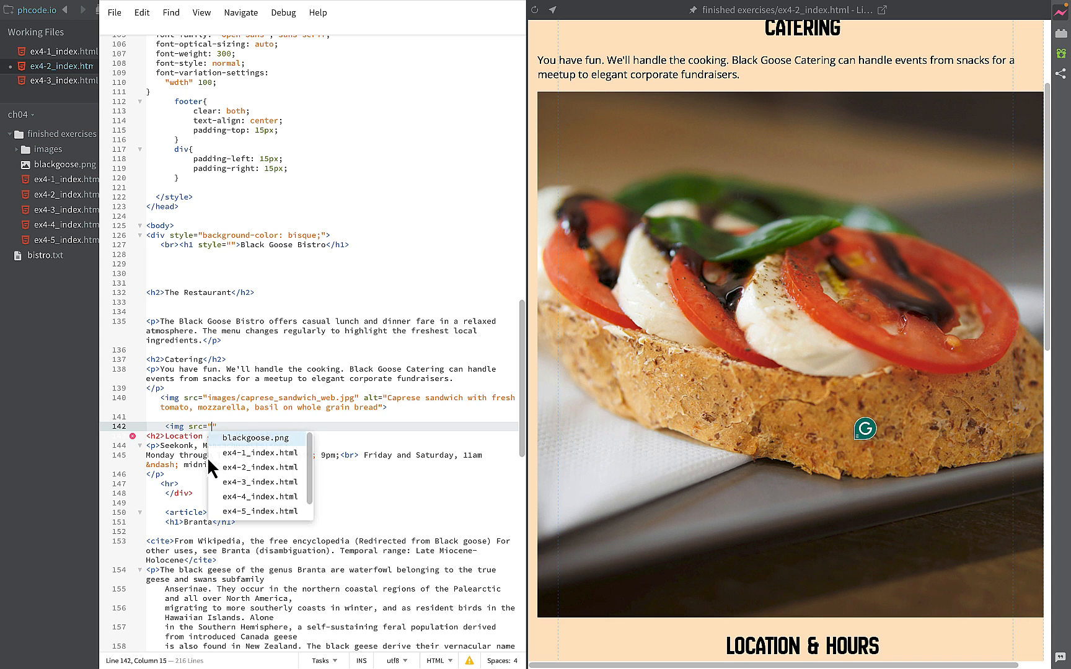
type("i")
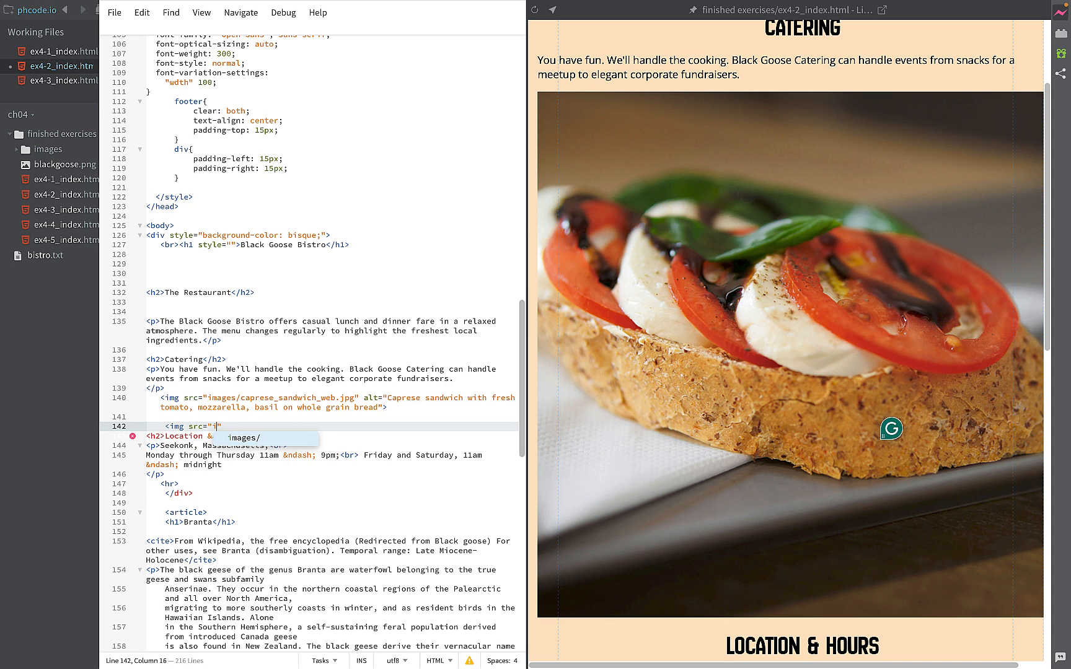
left_click(239, 437)
left_click(281, 483)
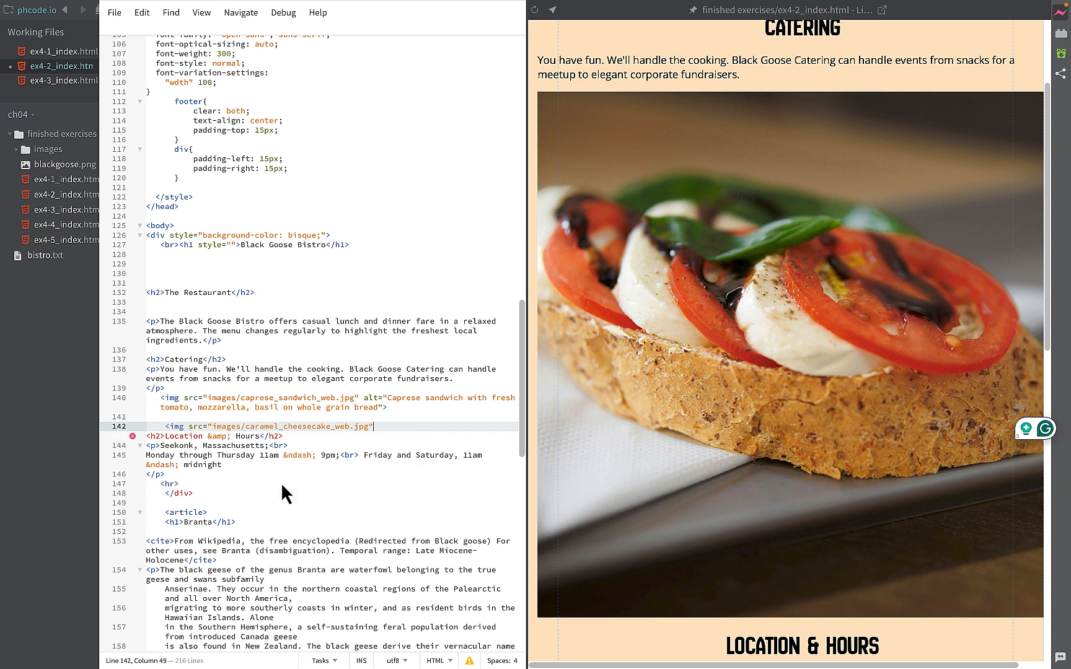
- Add the alt text "carmel cheesecake with cookie crust" to the cheesecake image and close its tag
type("a")
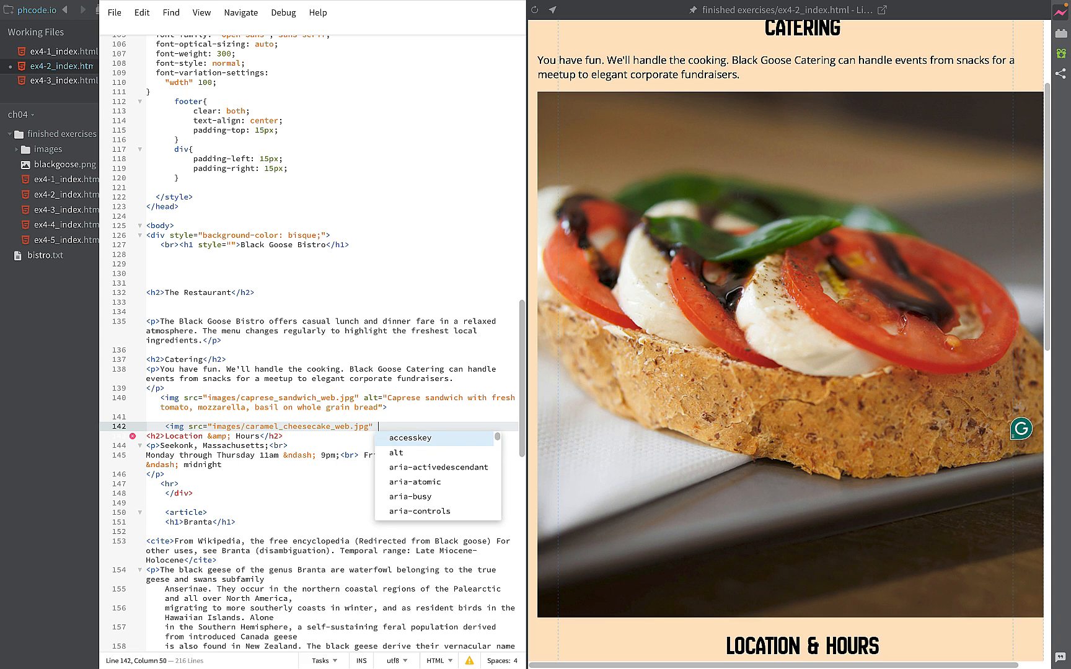
left_click(407, 454)
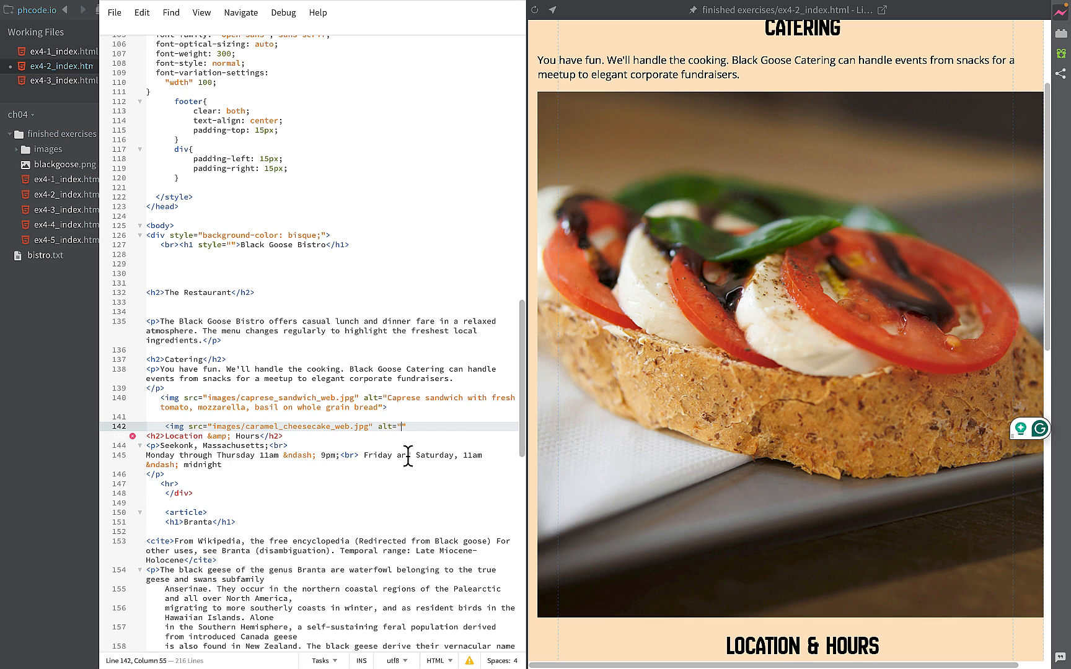
type("c")
type("armel ")
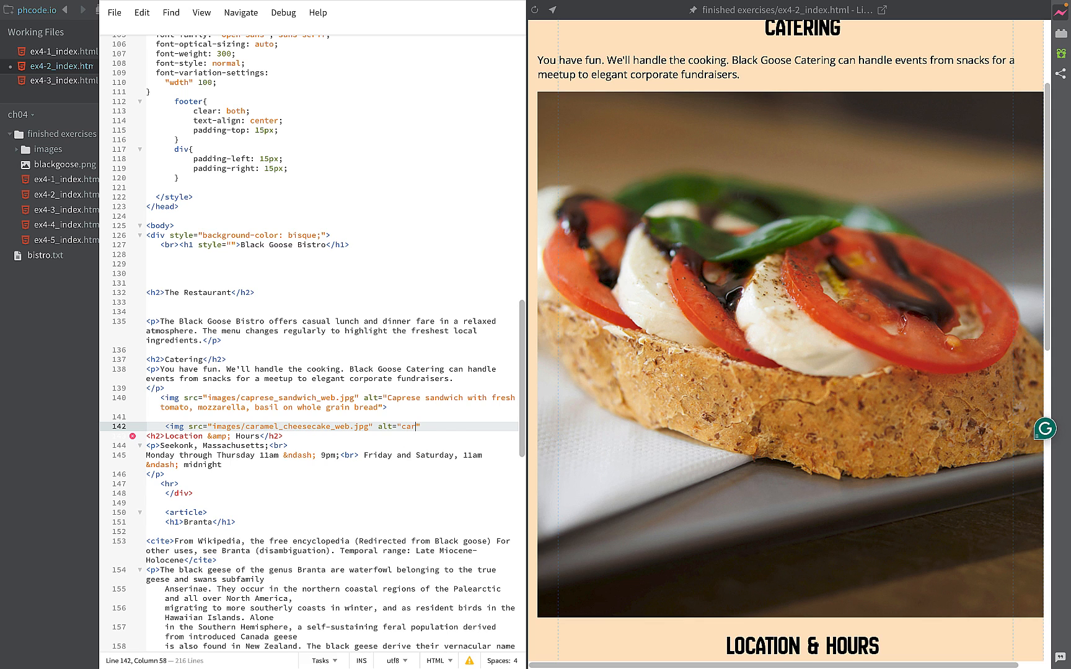
type("chees")
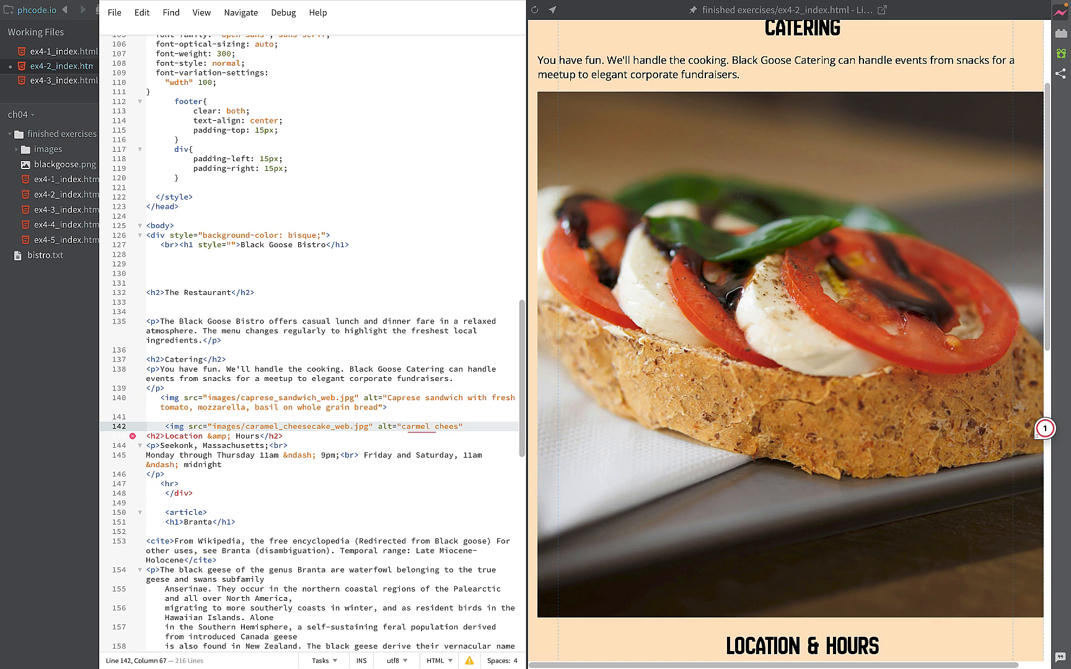
type("e")
type("ca")
type("ke wit")
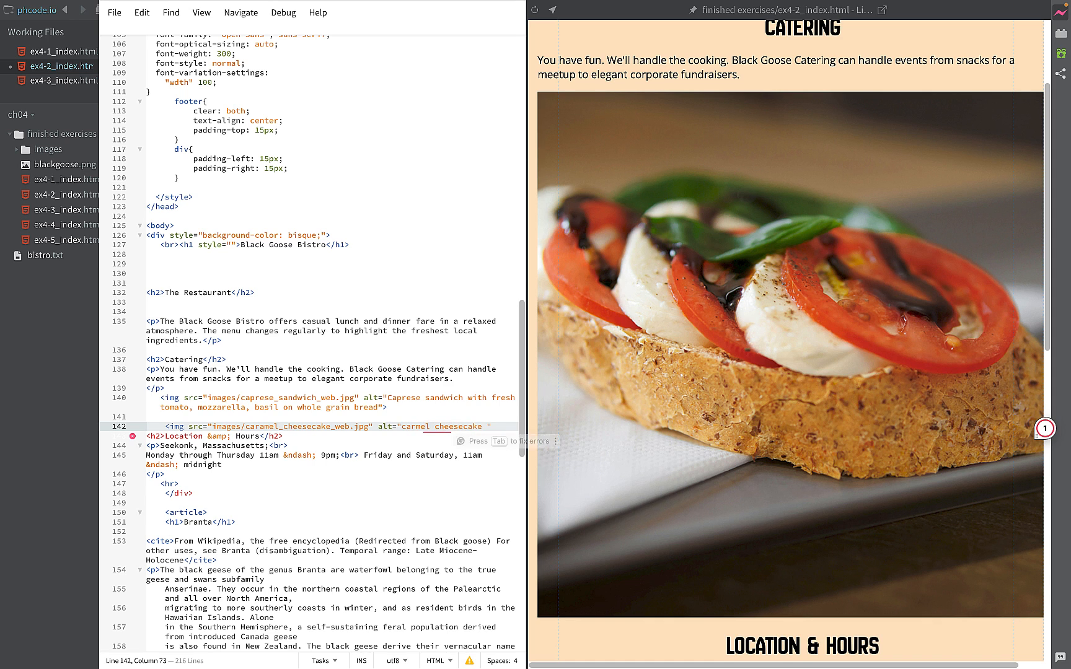
type("h cooki")
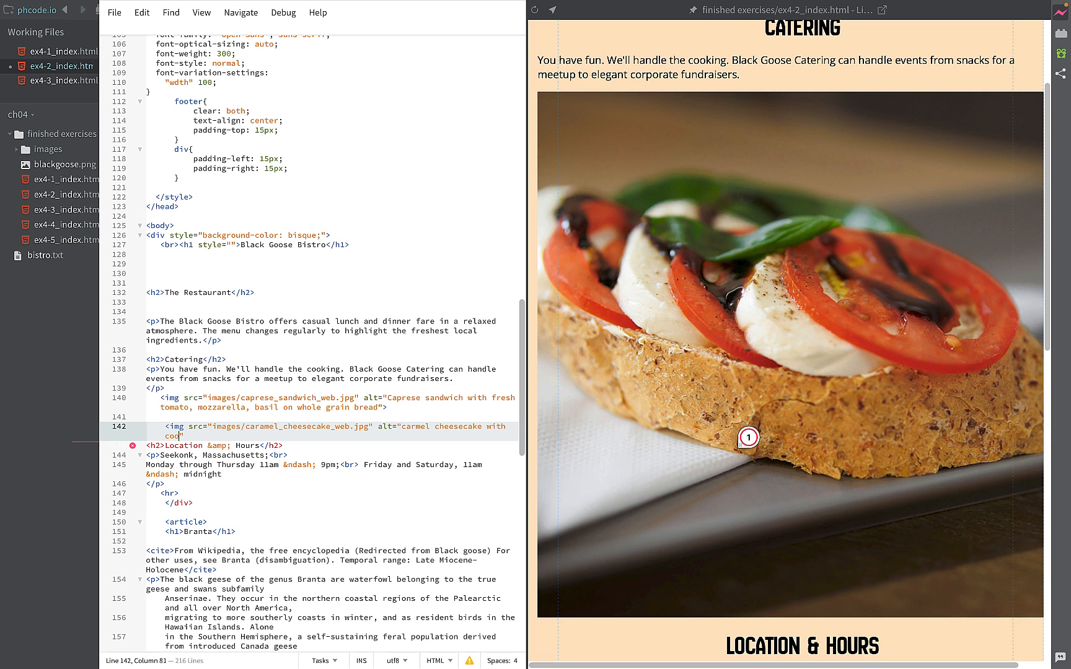
type("e crust")
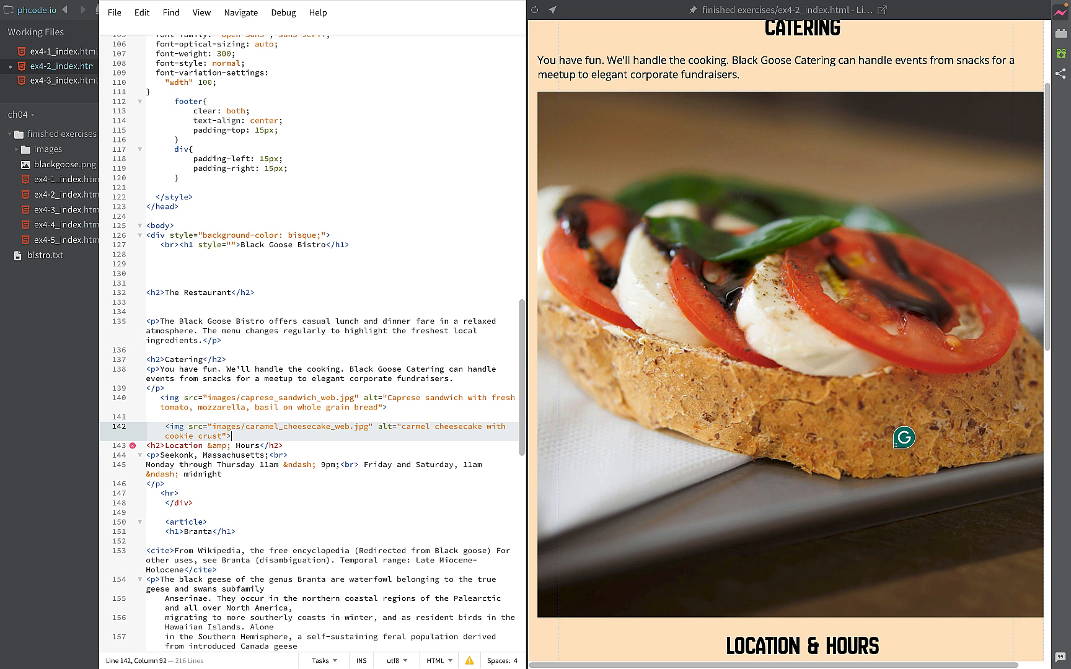
type("\">")
- Check the cheesecake photo in the live preview and capitalize the first letter of its alt text to read "Carmel"
scroll(637, 203, "down", 10)
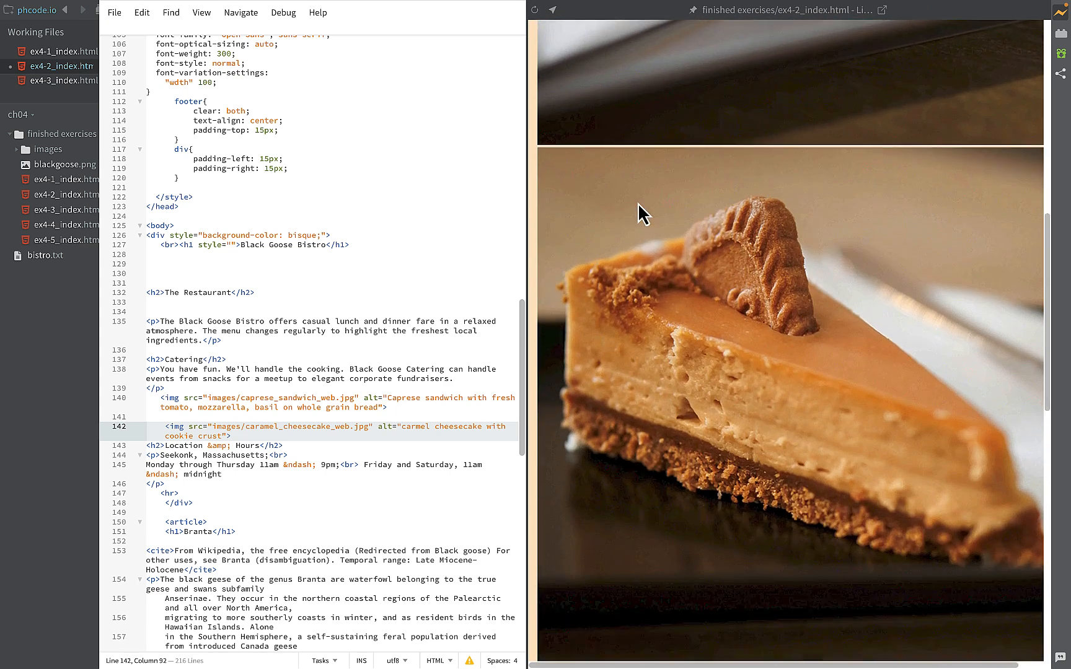
scroll(638, 202, "up", 3)
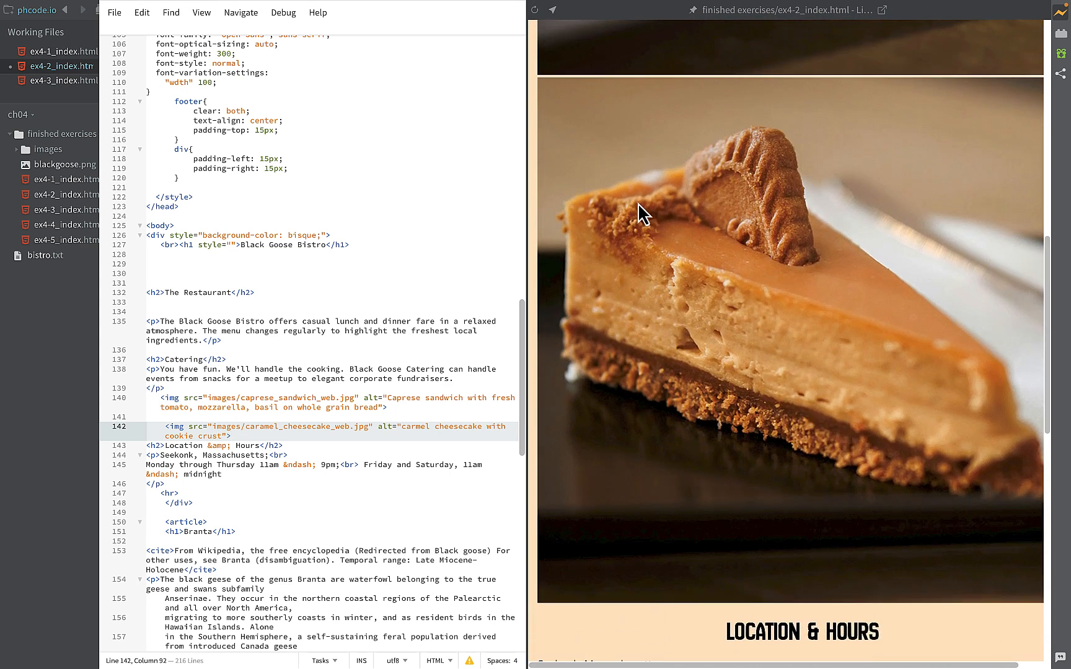
left_click(404, 428)
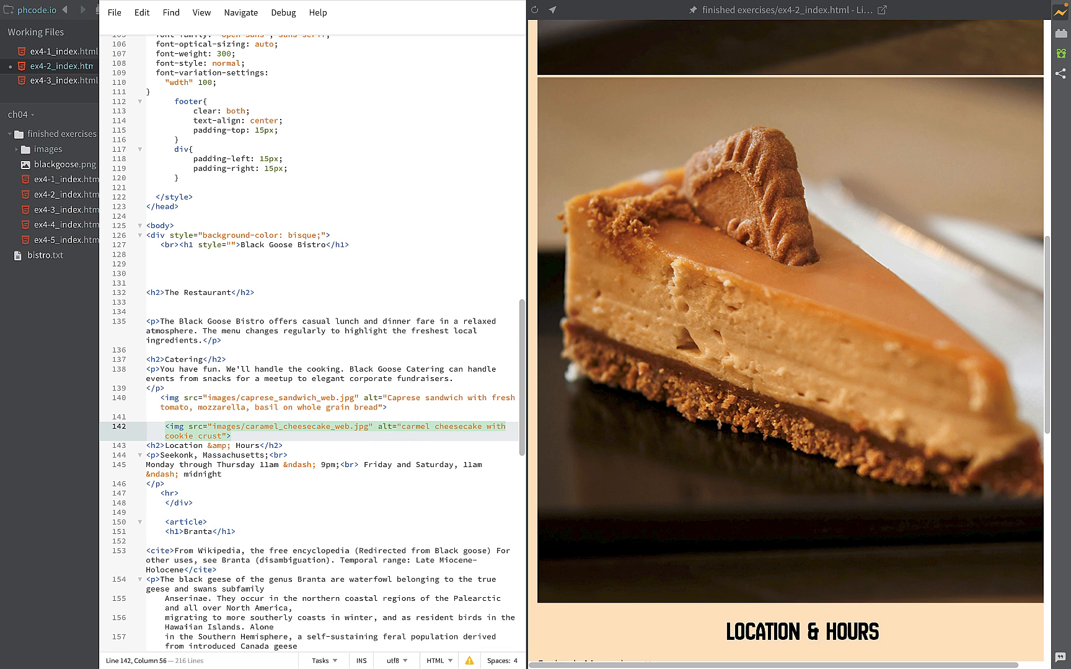
key("Delete")
type("C")
scroll(568, 356, "up", 8)
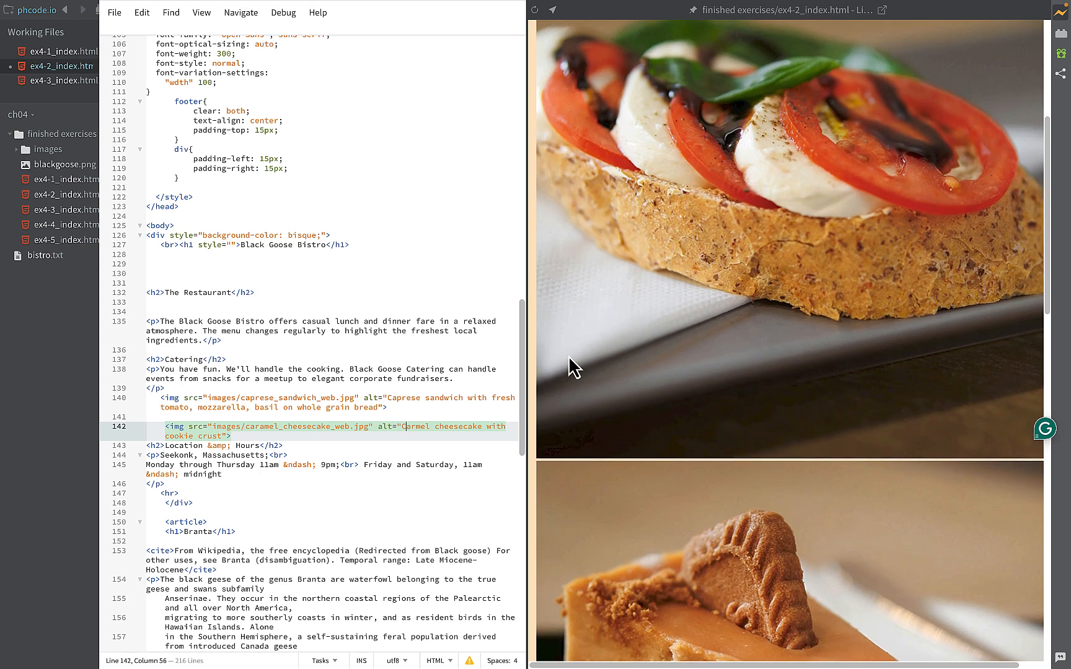
scroll(569, 356, "up", 1)
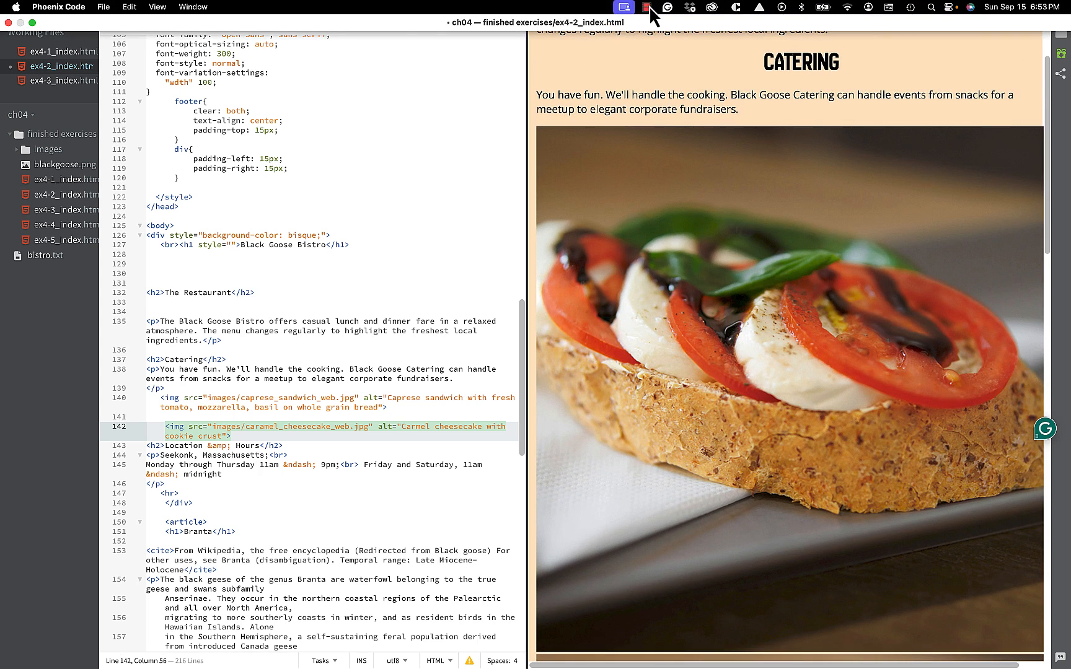
left_click(650, 7)
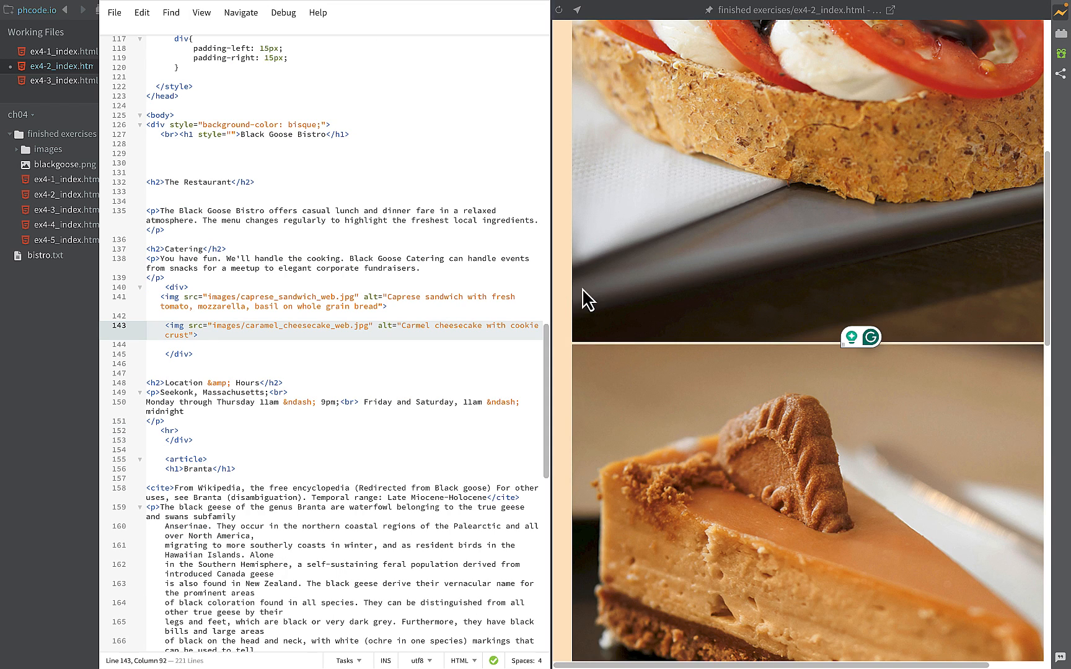
- Resize the live preview wider and narrower to examine how the two stacked photos fit the page
scroll(588, 288, "up", 5)
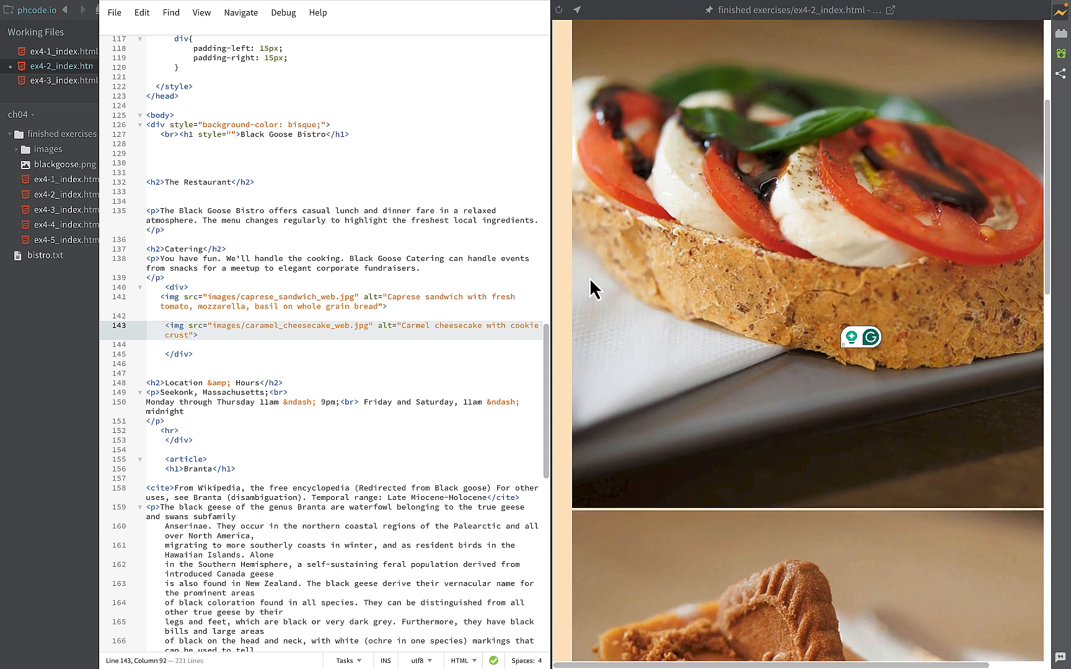
scroll(590, 282, "up", 4)
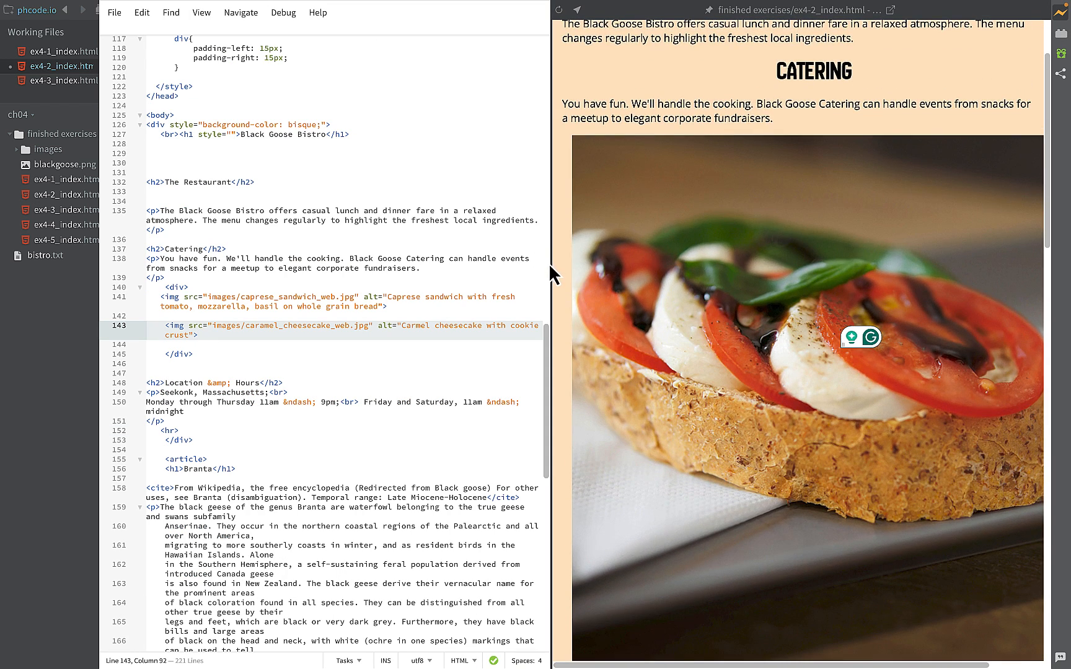
left_click_drag(550, 263, 459, 262)
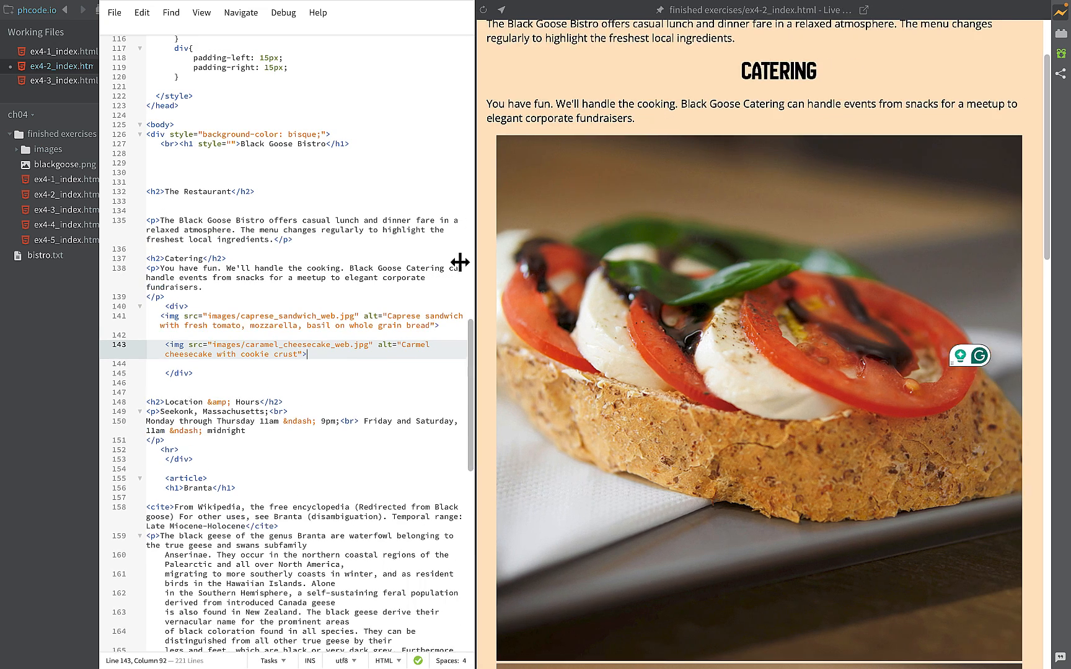
scroll(609, 363, "down", 5)
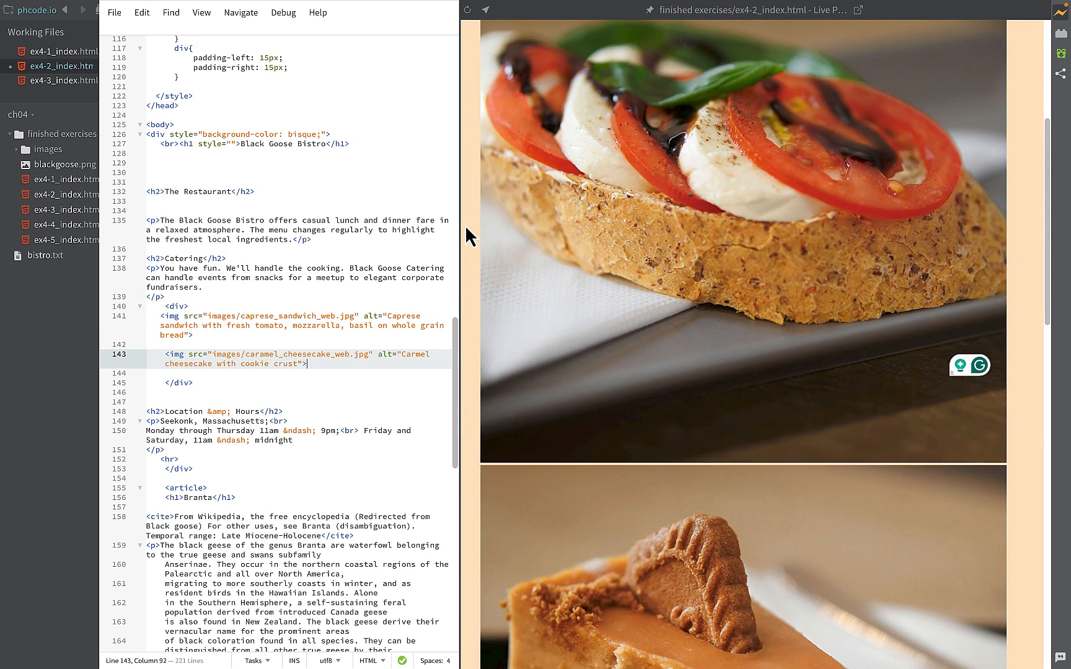
left_click_drag(459, 217, 575, 220)
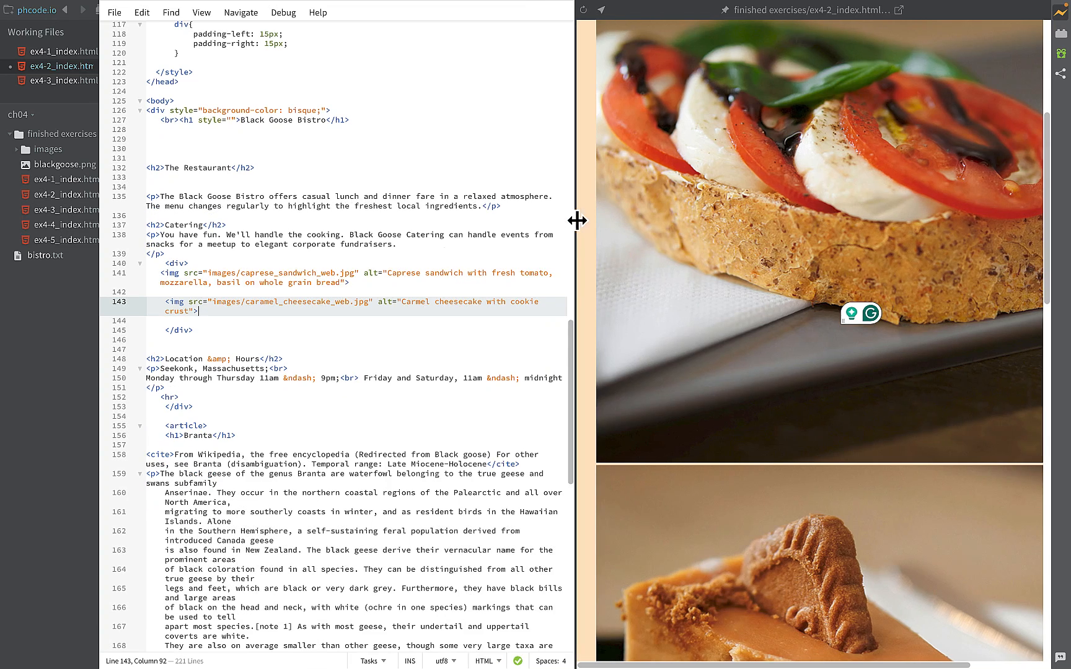
- Add an inline style with float: left; to the caprese sandwich img tag after its alt text
left_click(170, 273)
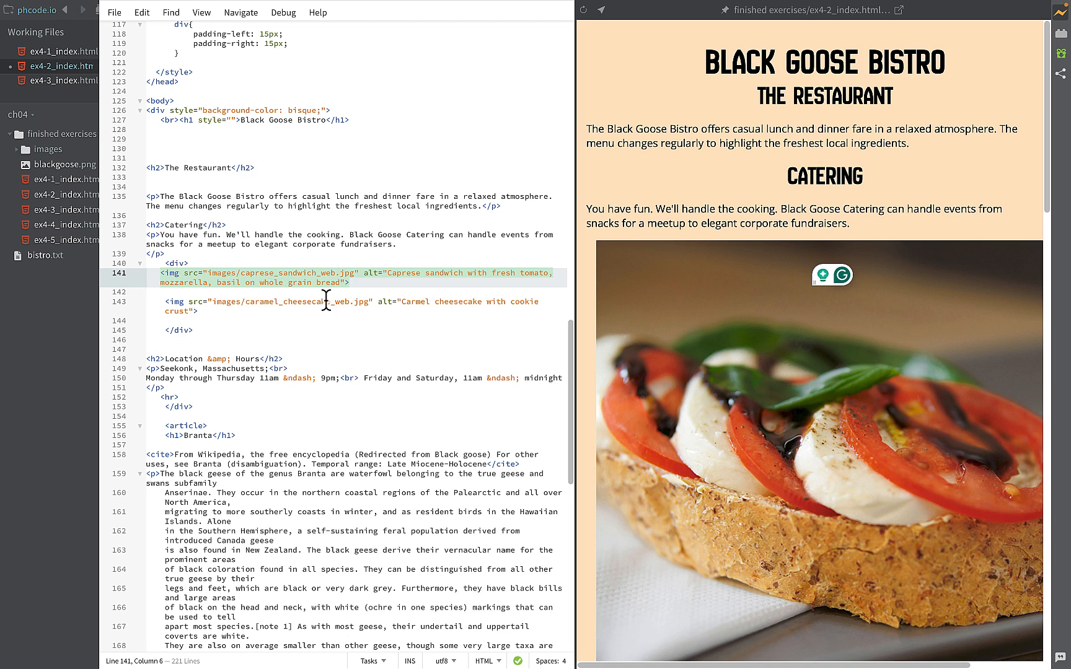
left_click(349, 282)
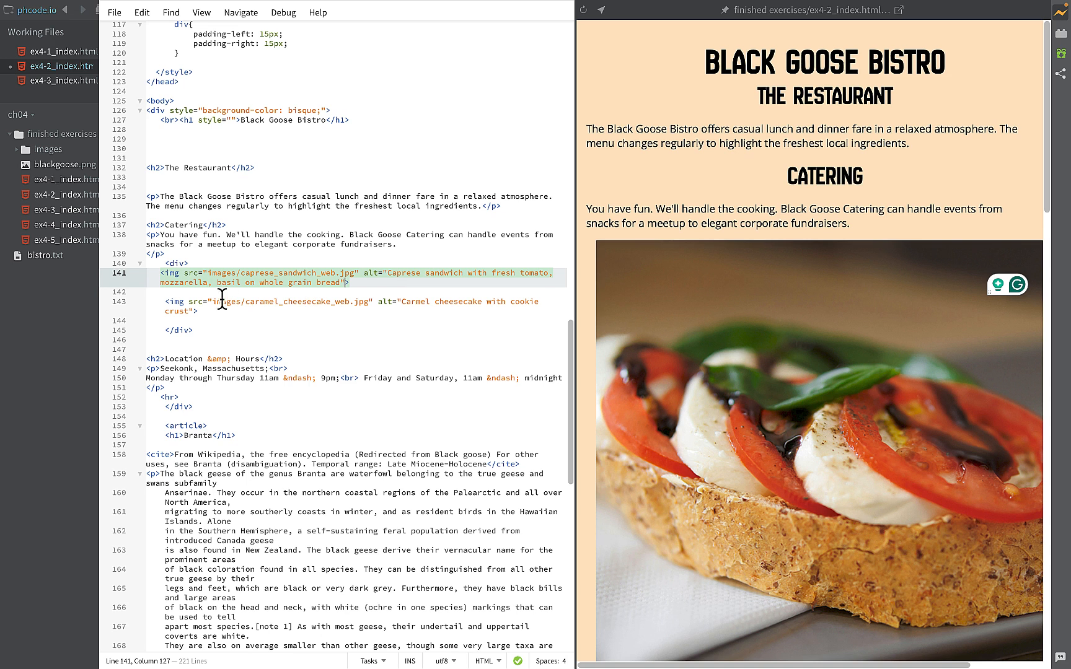
left_click(178, 304)
left_click(173, 273)
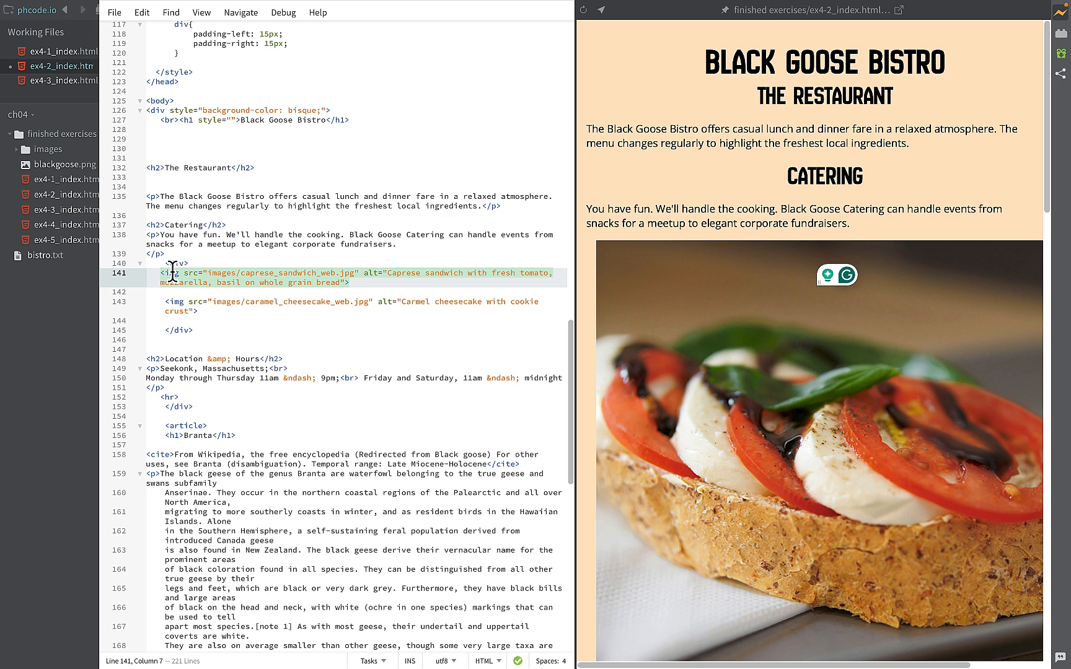
left_click(348, 282)
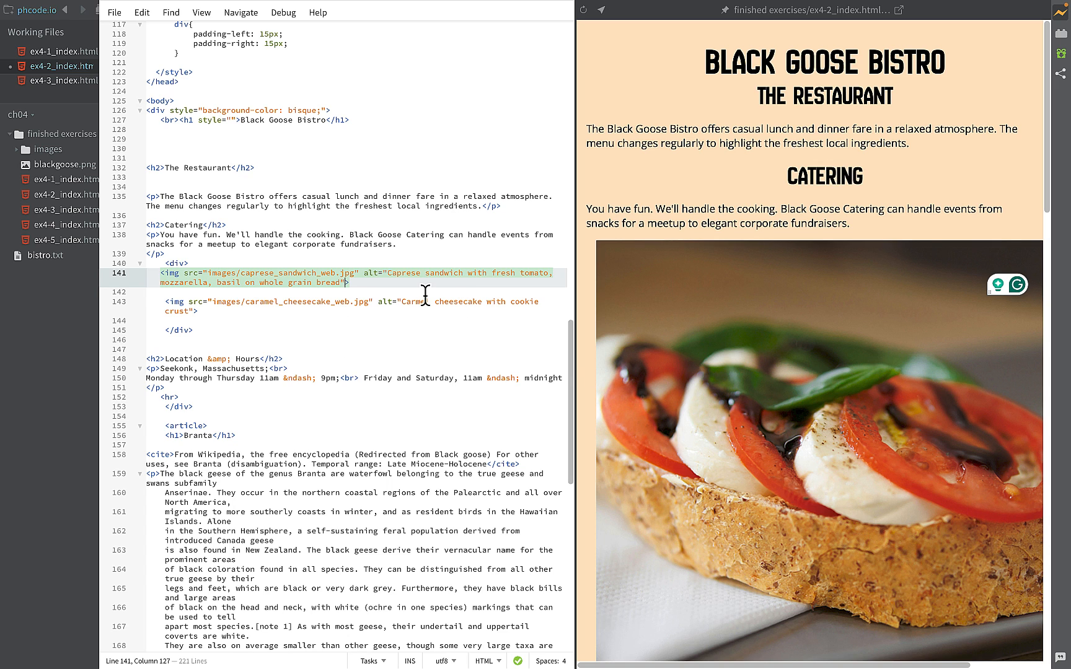
type("st")
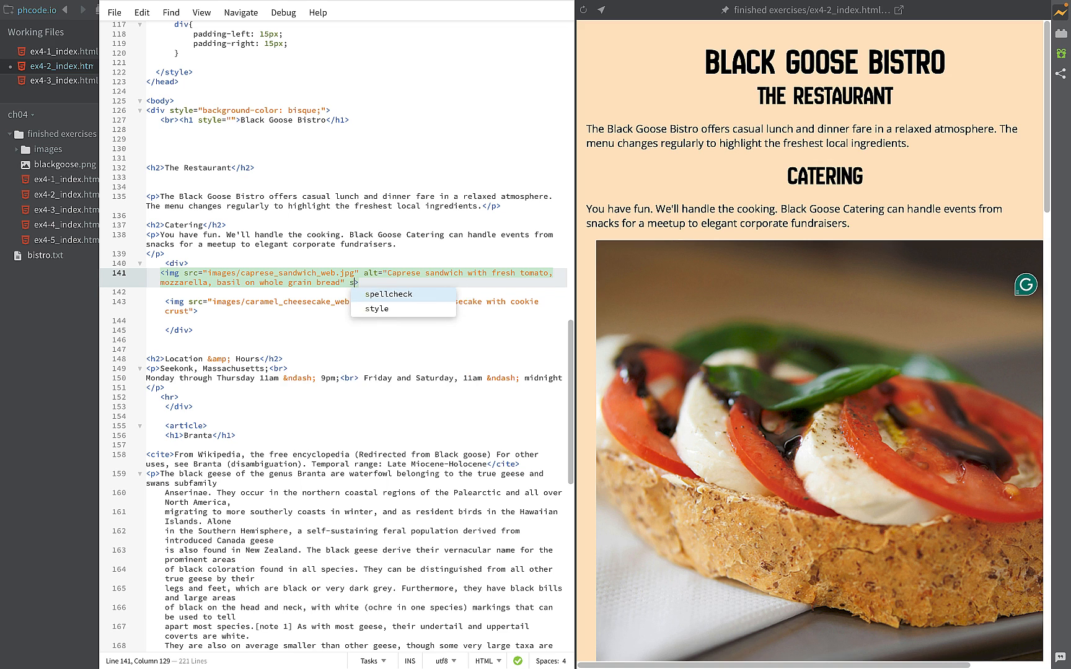
key("Return")
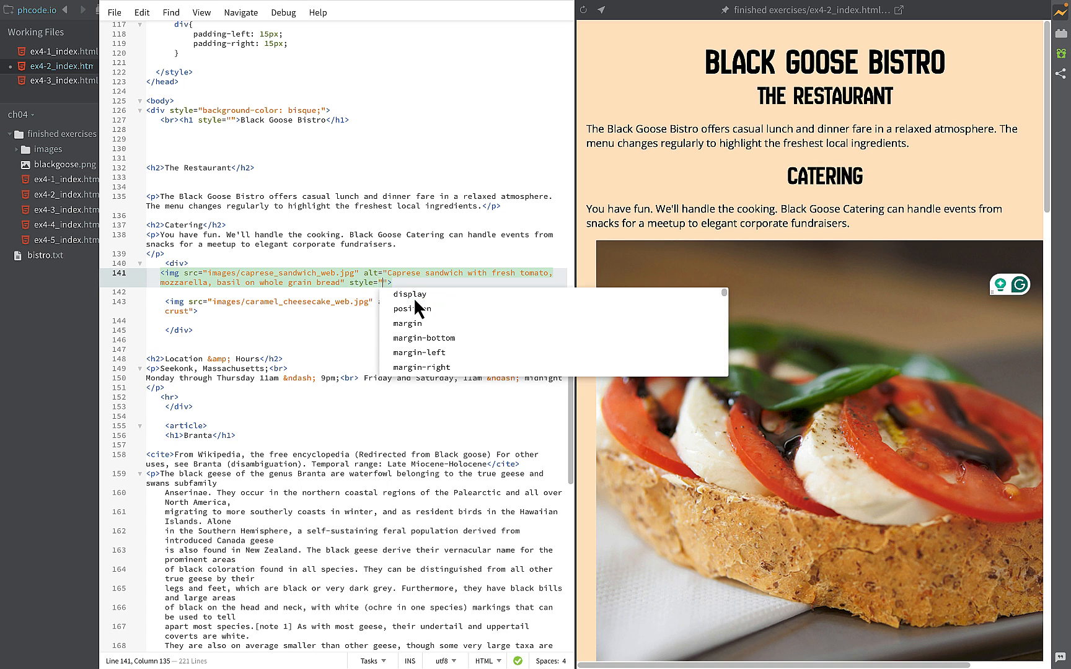
type("fl")
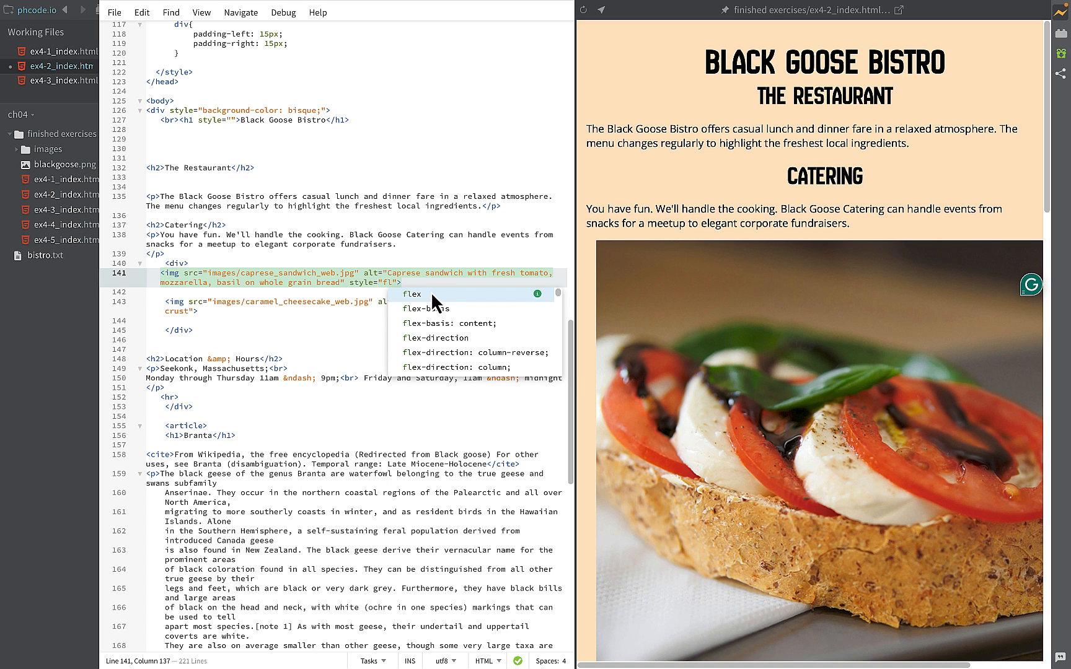
type("o")
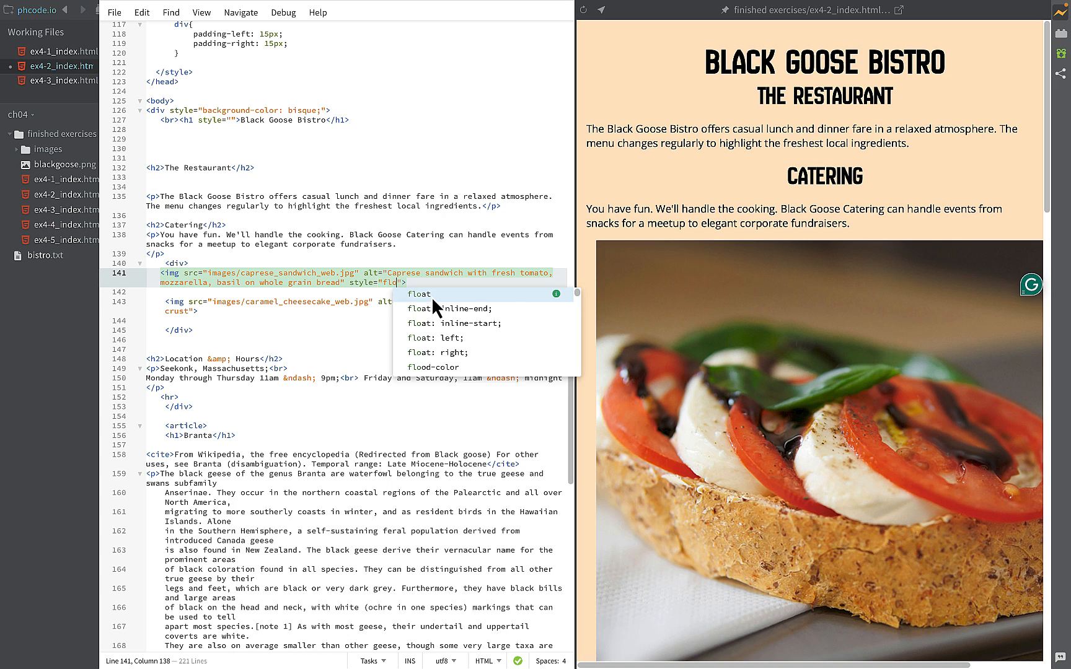
key("Return")
left_click(436, 322)
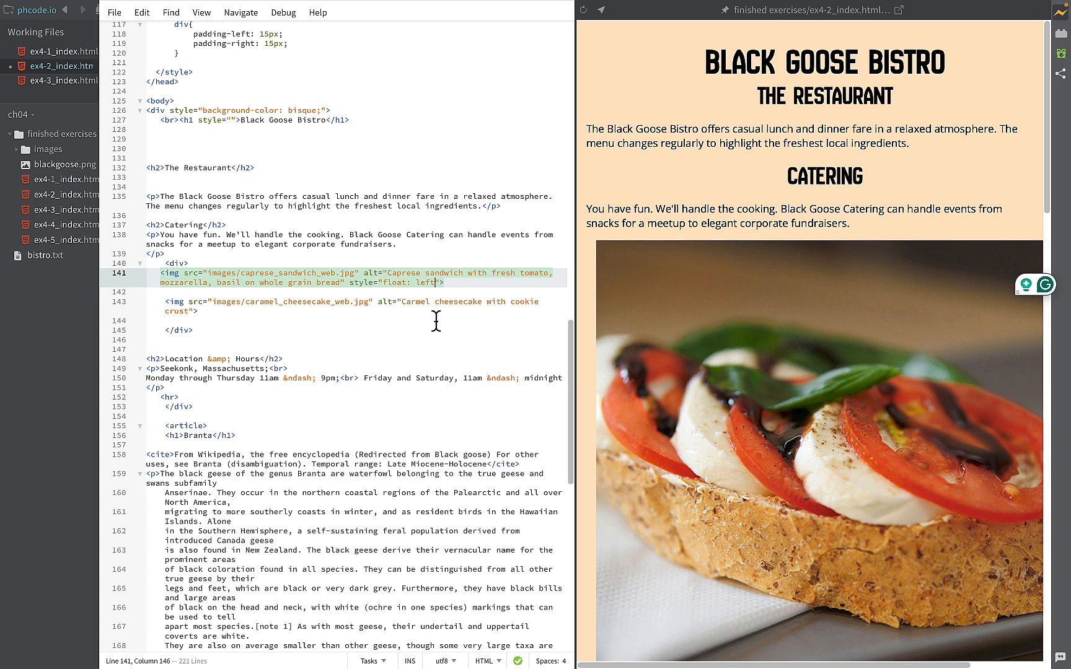
type(";")
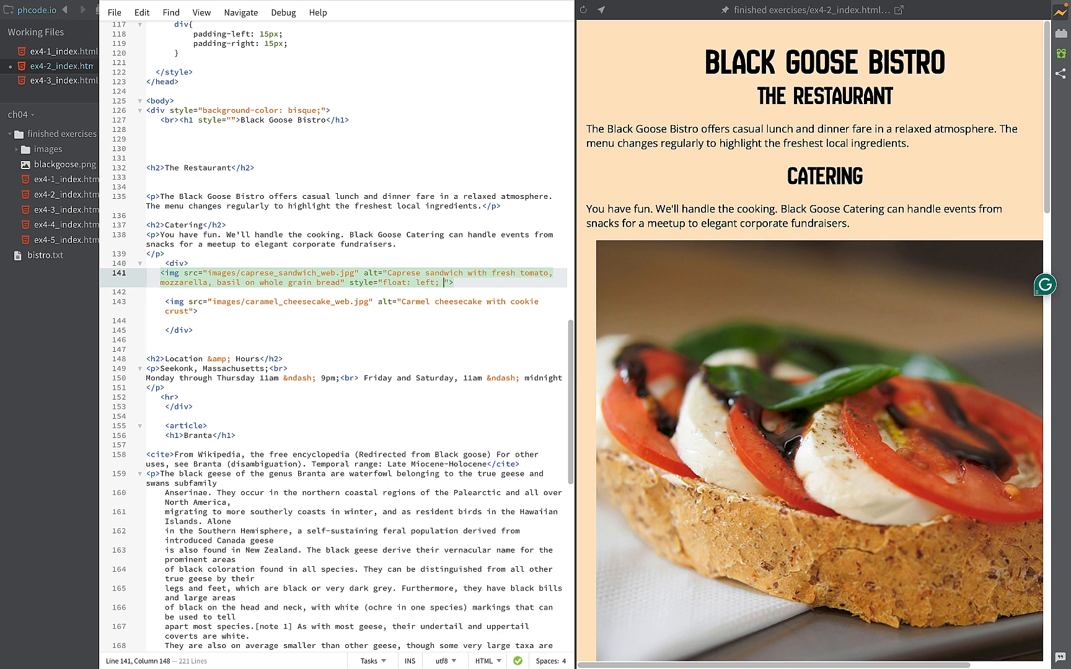
type(" wid")
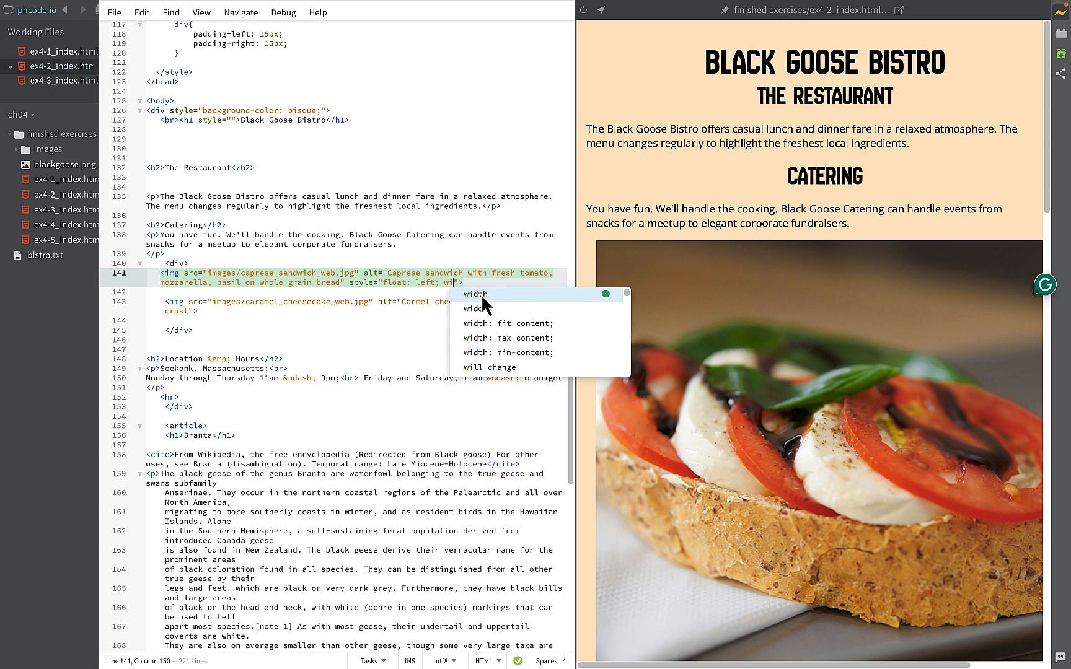
- Add width: 49%; to the caprese sandwich image's inline style
left_click(481, 294)
type("49%")
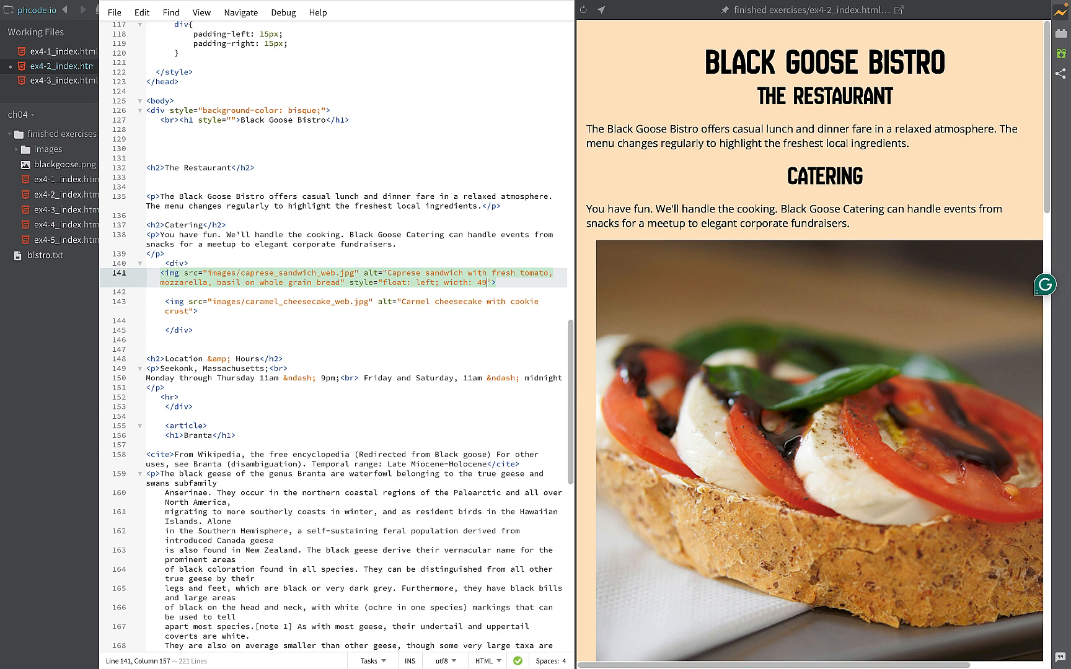
type(";")
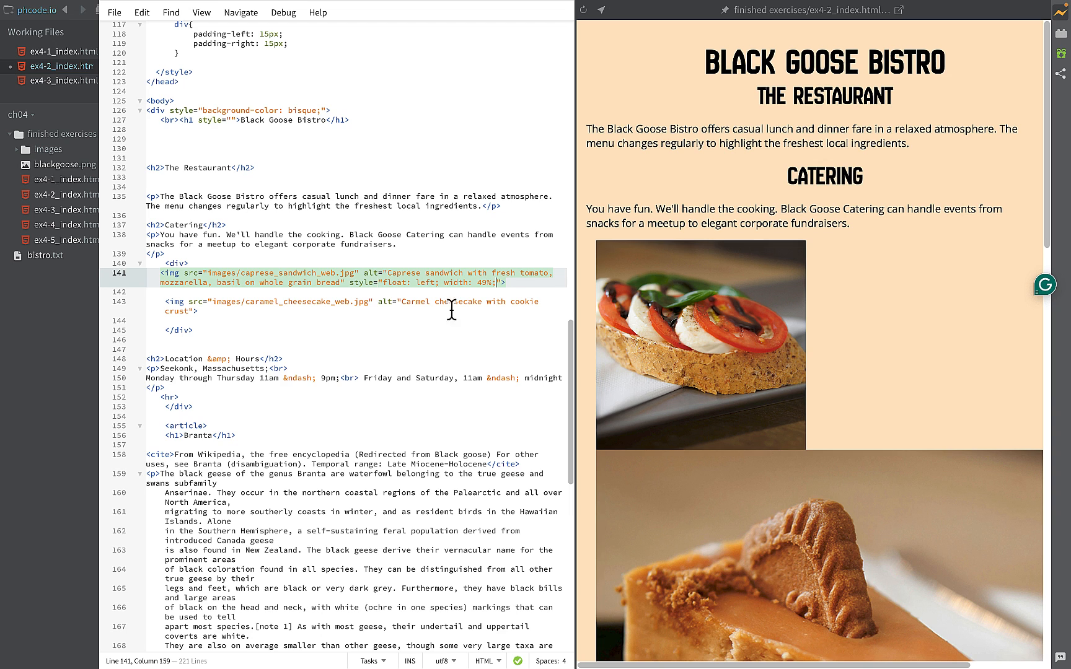
- Add an inline style with float: right to the caramel cheesecake img tag after its alt text
left_click(190, 318)
key("Right")
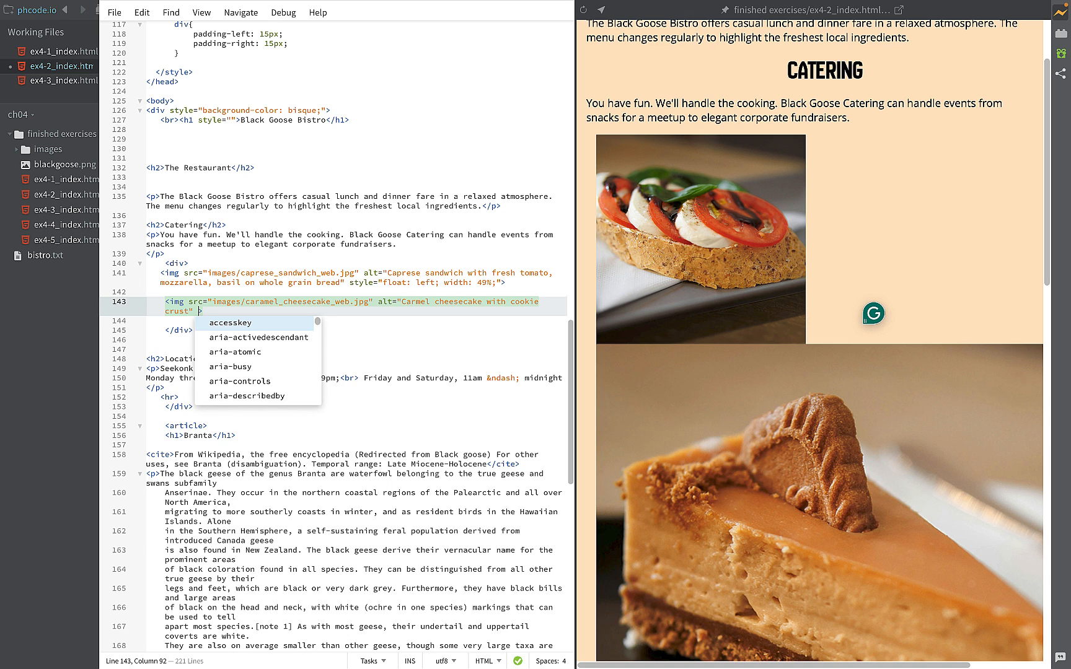
type("st")
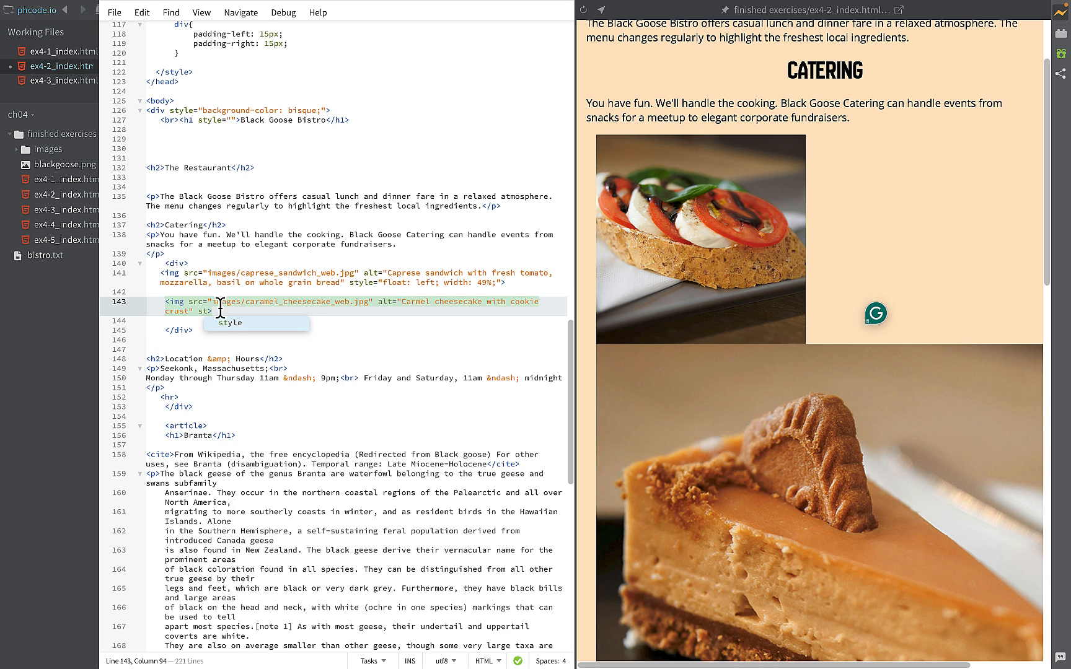
left_click(225, 321)
type("f")
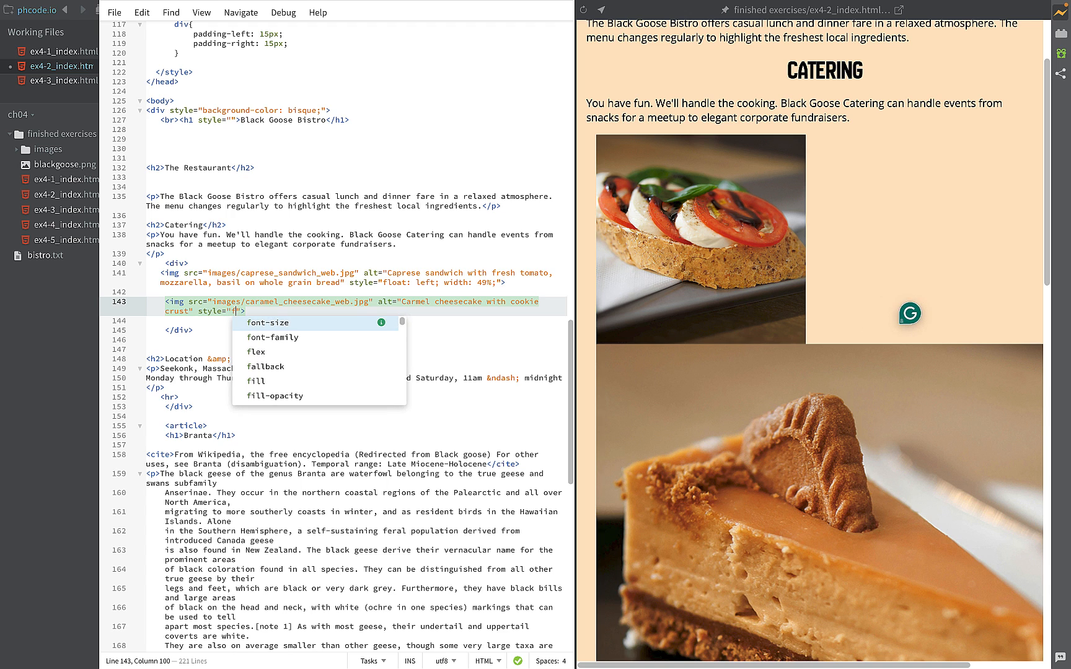
type("l")
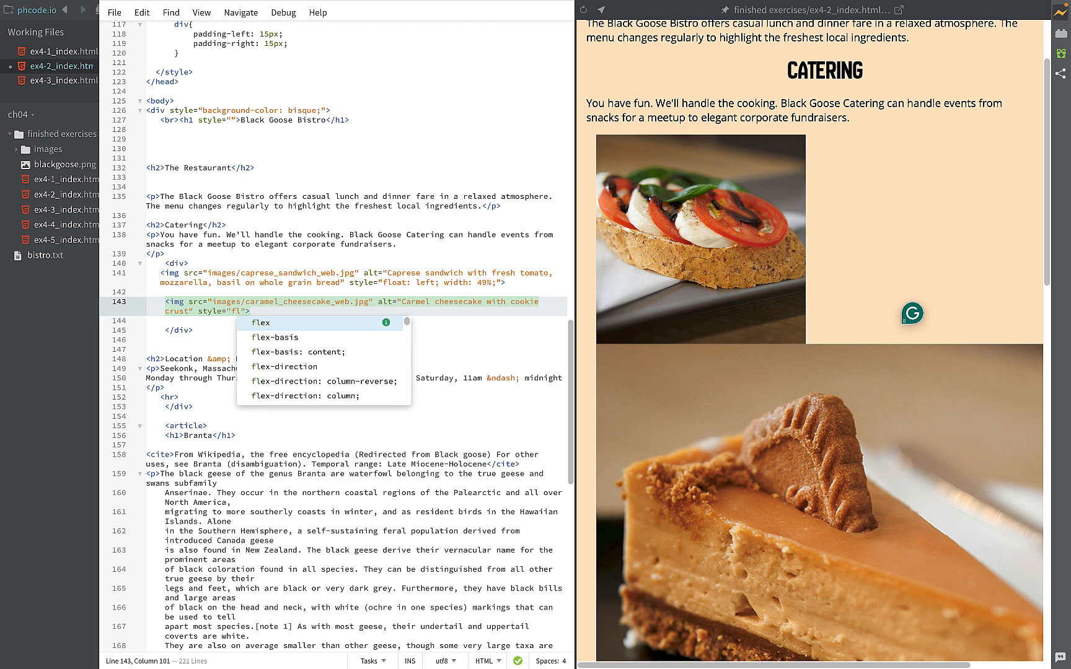
type("oa")
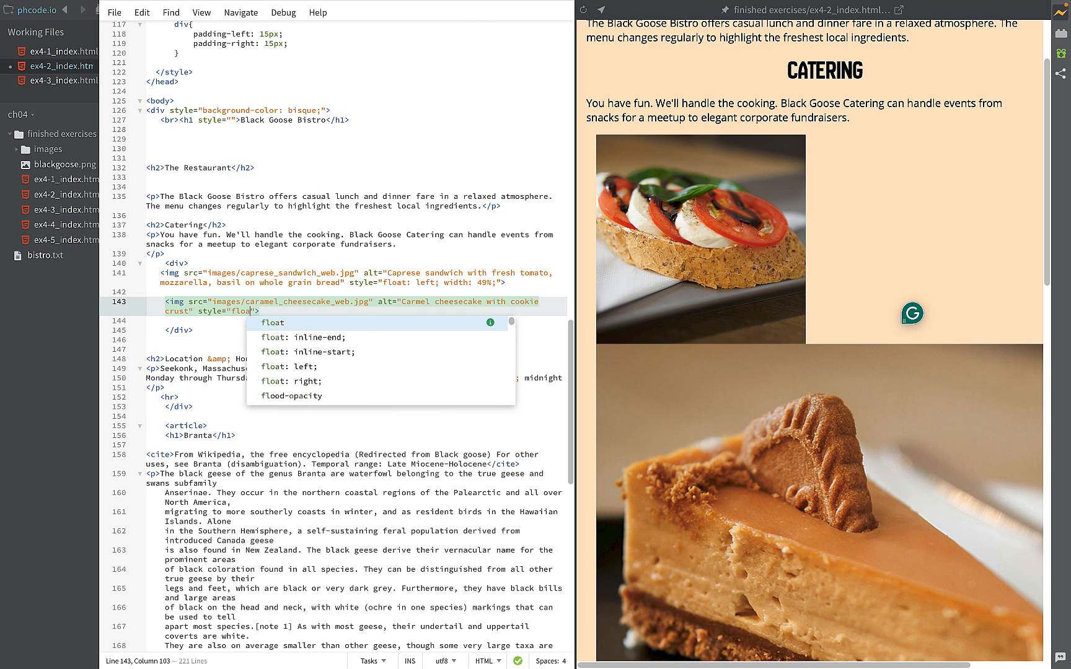
left_click(263, 323)
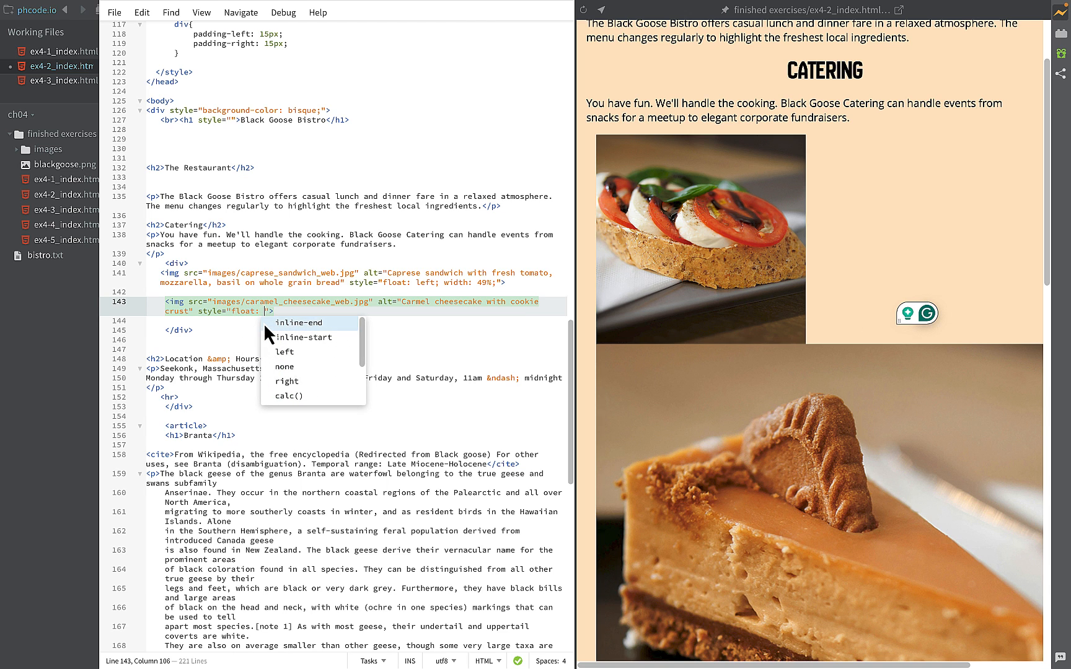
left_click(281, 381)
- Add width: 49%; to the cheesecake image's inline style, after the float declaration
type("; ww")
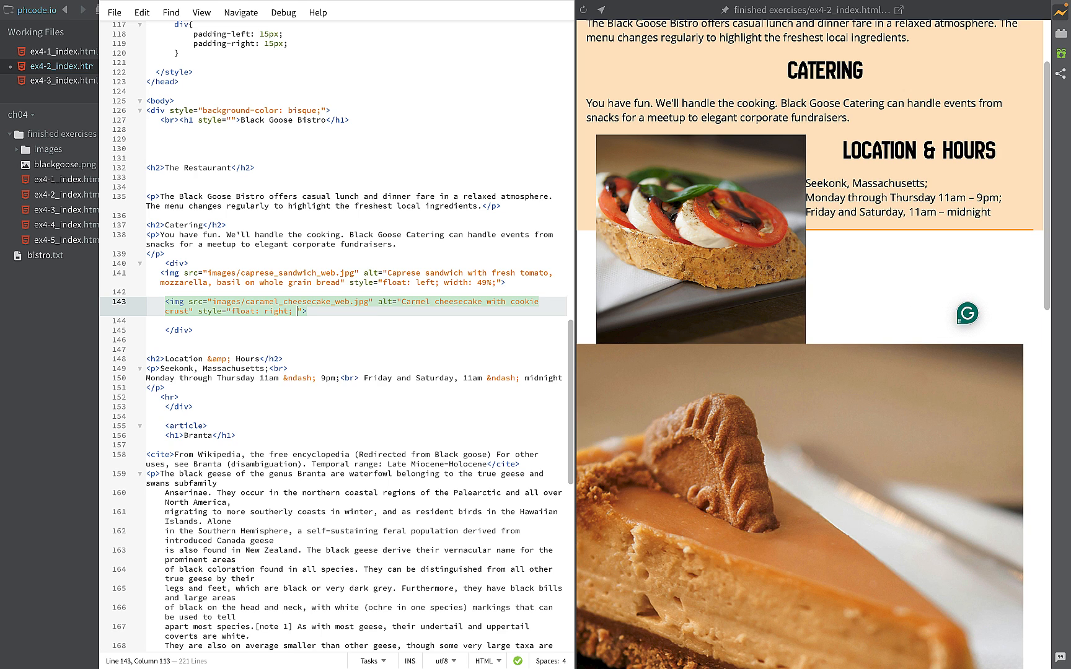
key("BackSpace")
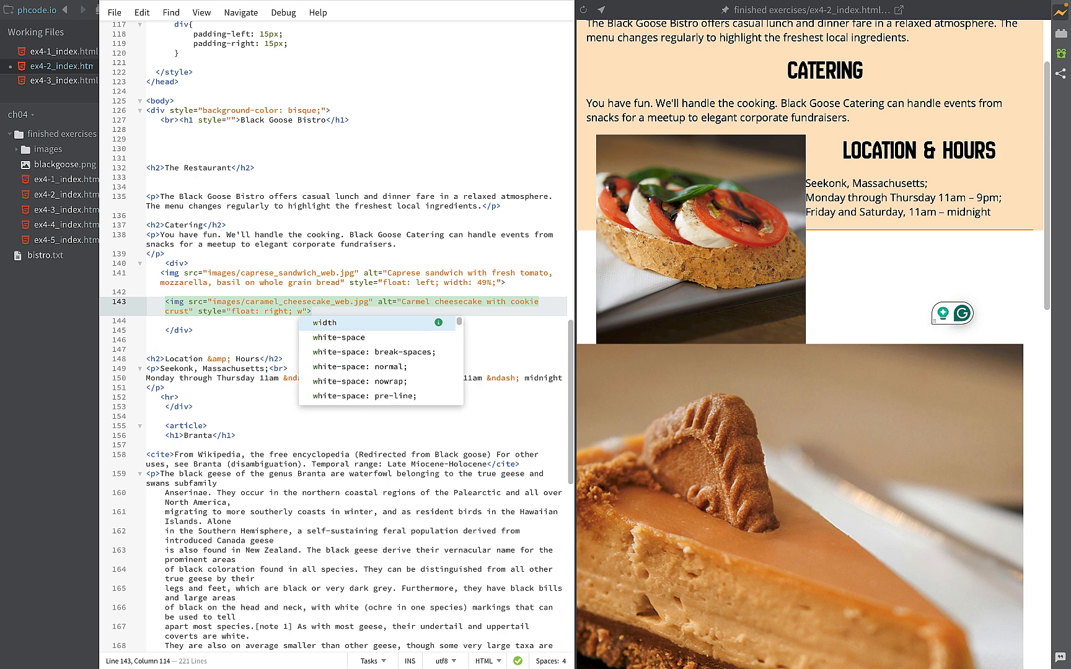
left_click(318, 318)
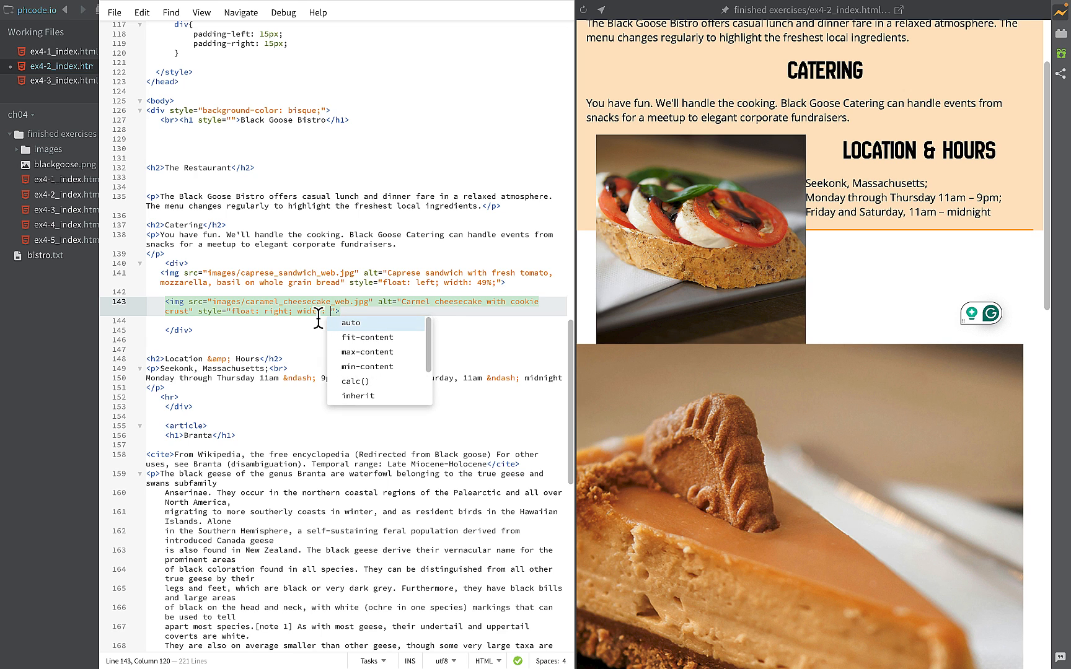
type("49%")
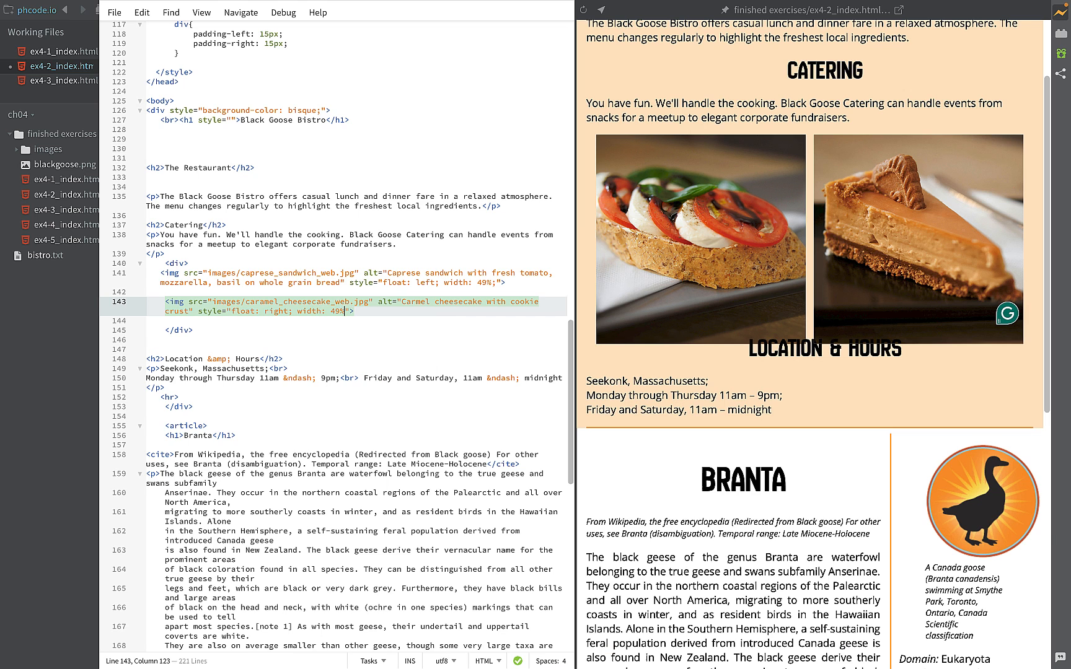
type(";")
- Try a width of 50% on both the sandwich and the cheesecake images
left_click(482, 282)
key("Delete")
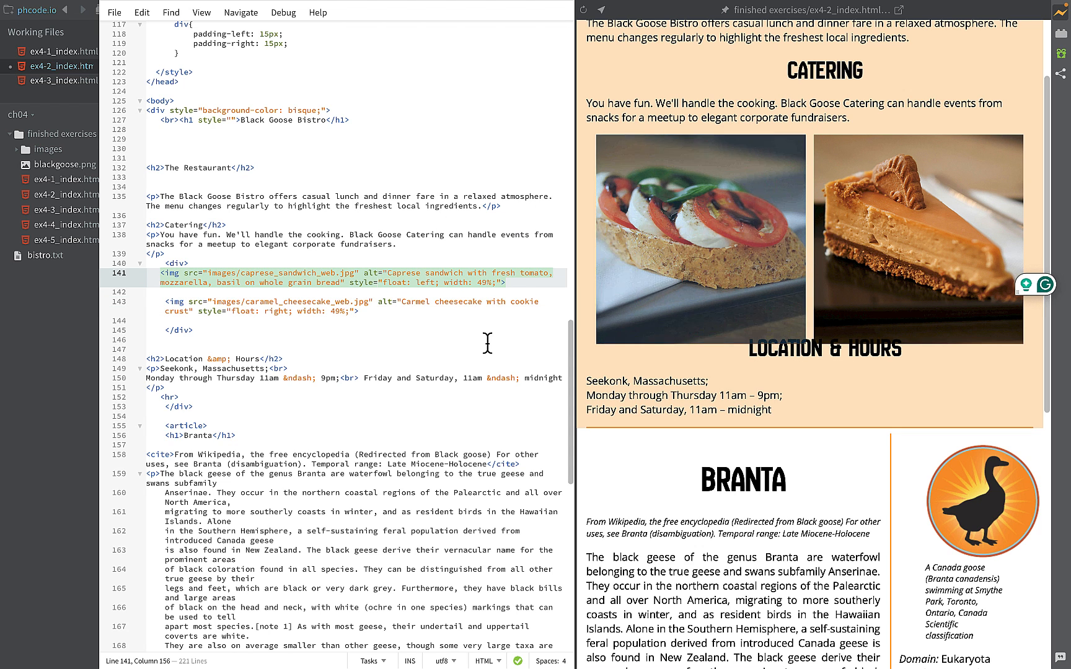
key("BackSpace")
type("50")
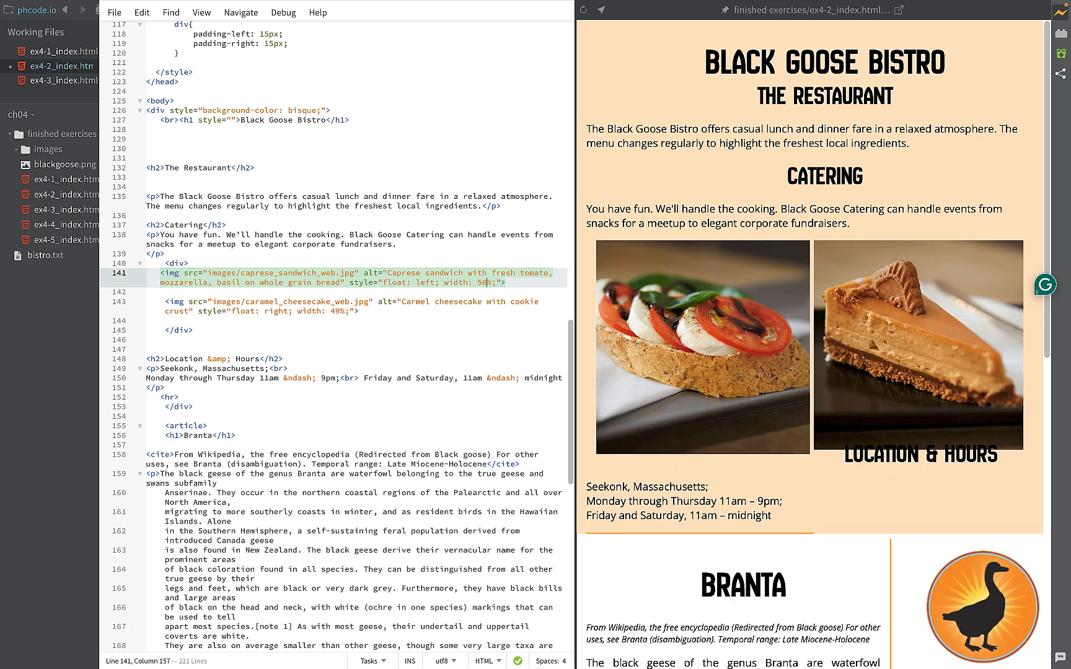
left_click(342, 311)
key("BackSpace")
key("BackSpace")
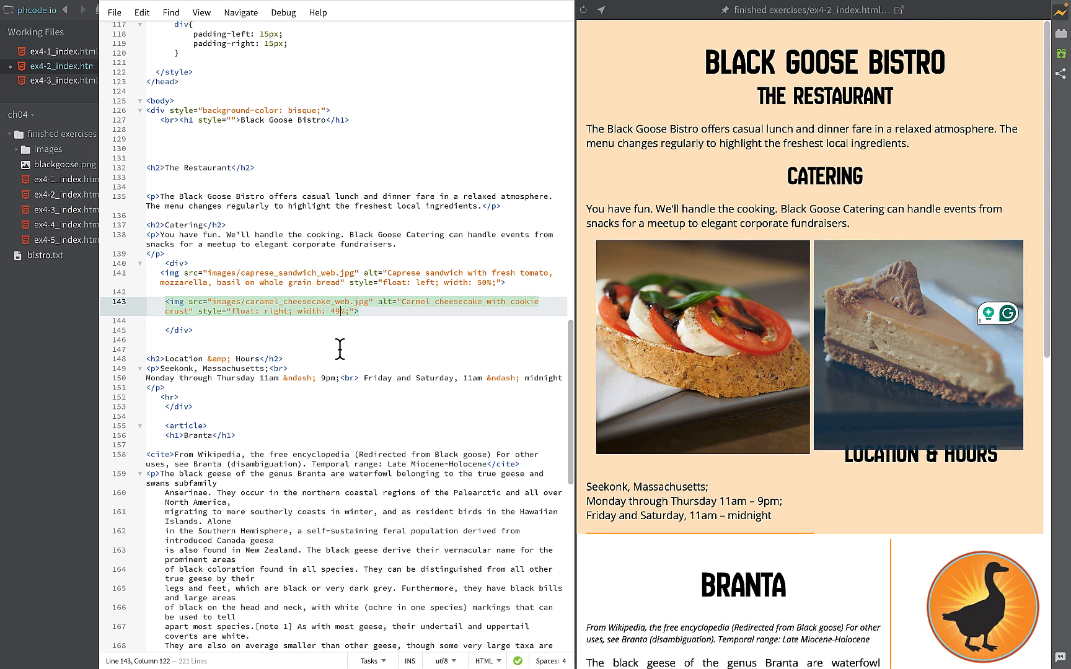
type("50")
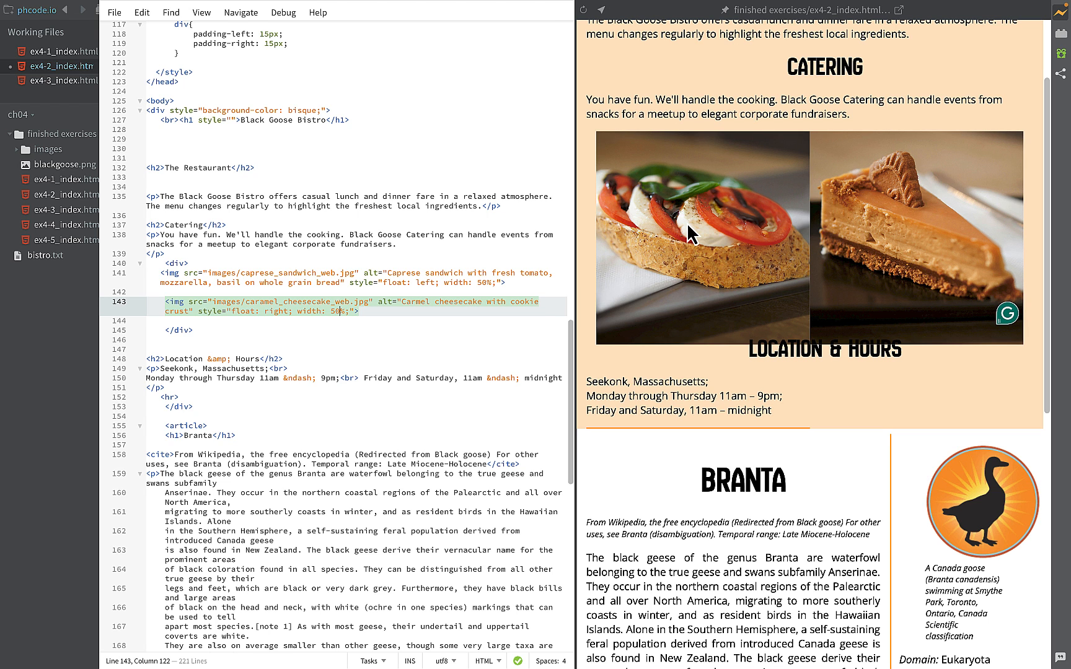
- Set the widths of the cheesecake and sandwich images back to 49%
key("BackSpace")
key("BackSpace")
type("49")
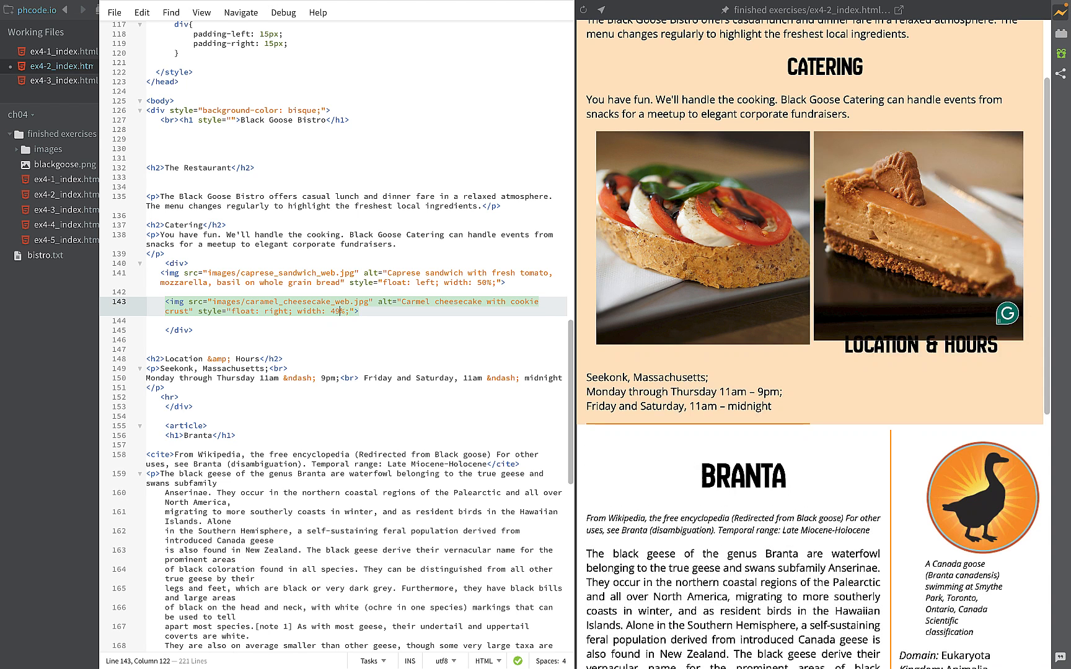
left_click(482, 284)
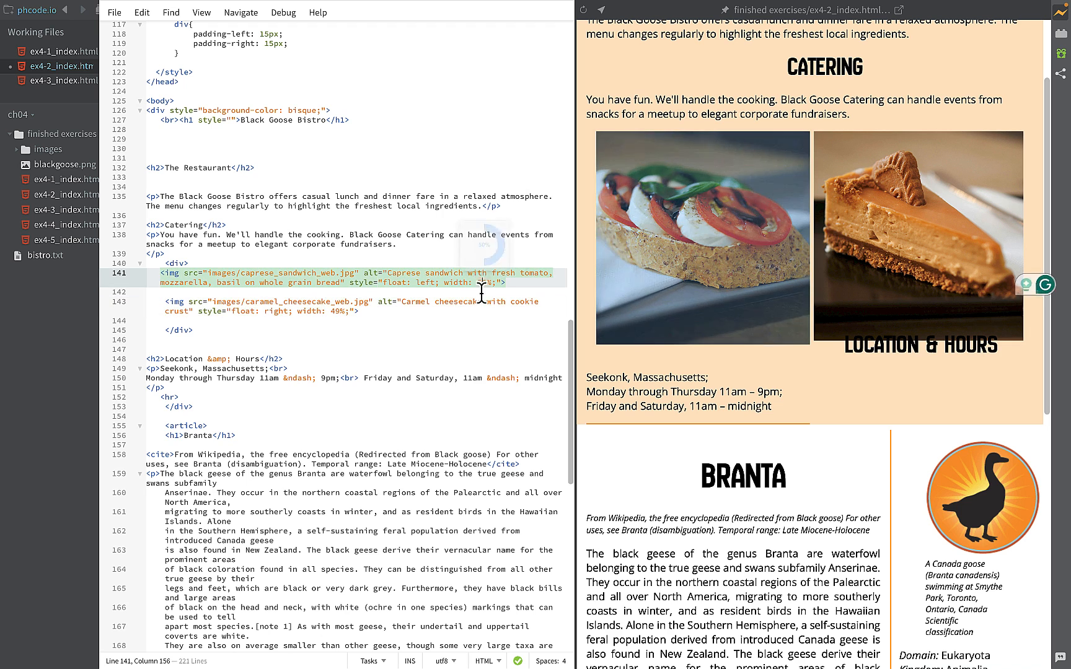
key("BackSpace")
key("BackSpace")
type("4")
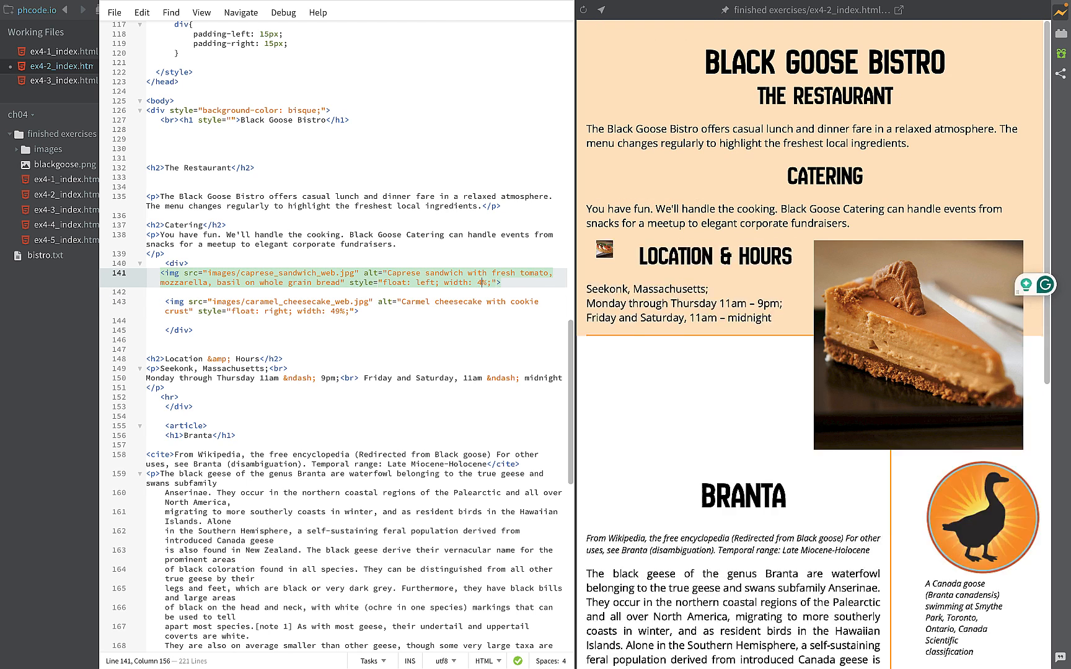
type("9")
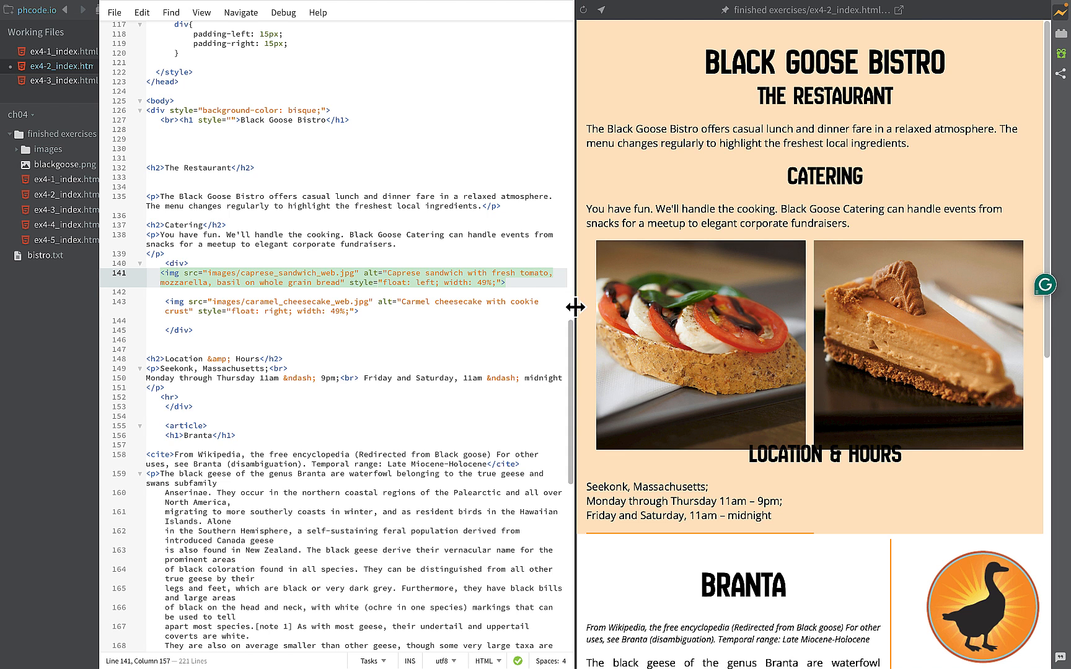
- Add an inline style with clear: both; to the Location & Hours h2 tag
left_click_drag(575, 307, 605, 302)
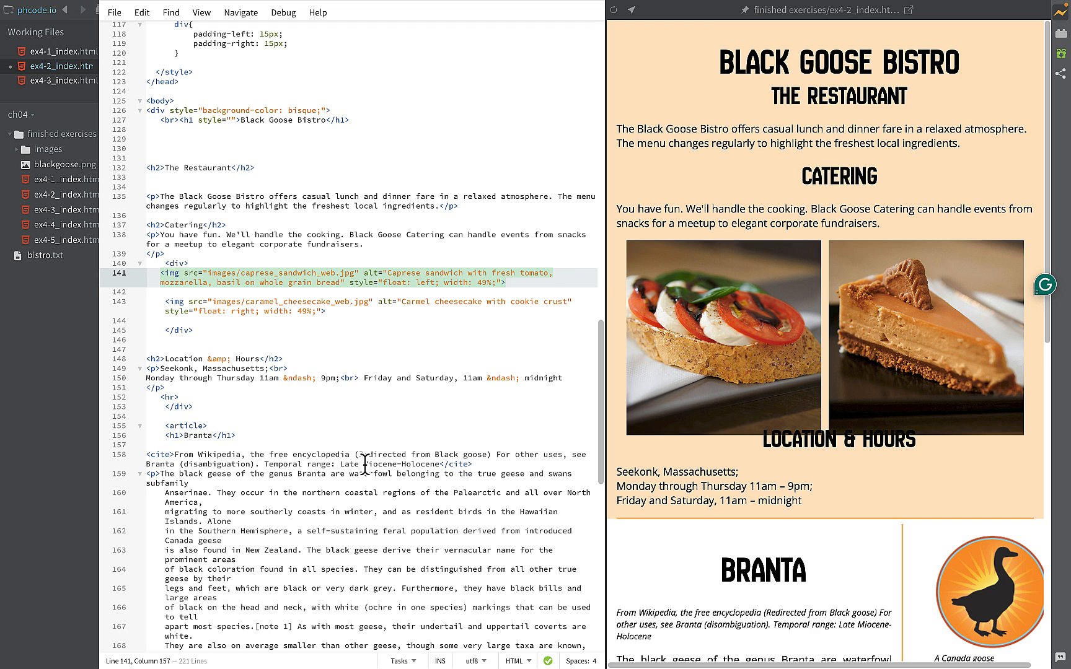
left_click(179, 358)
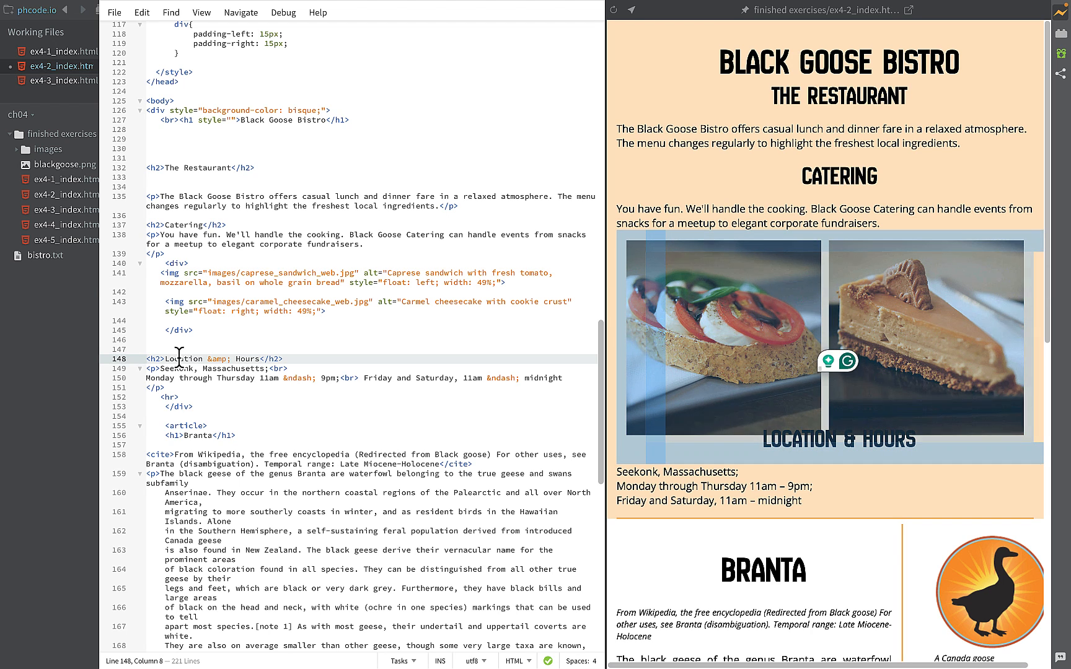
left_click(157, 359)
key("Right")
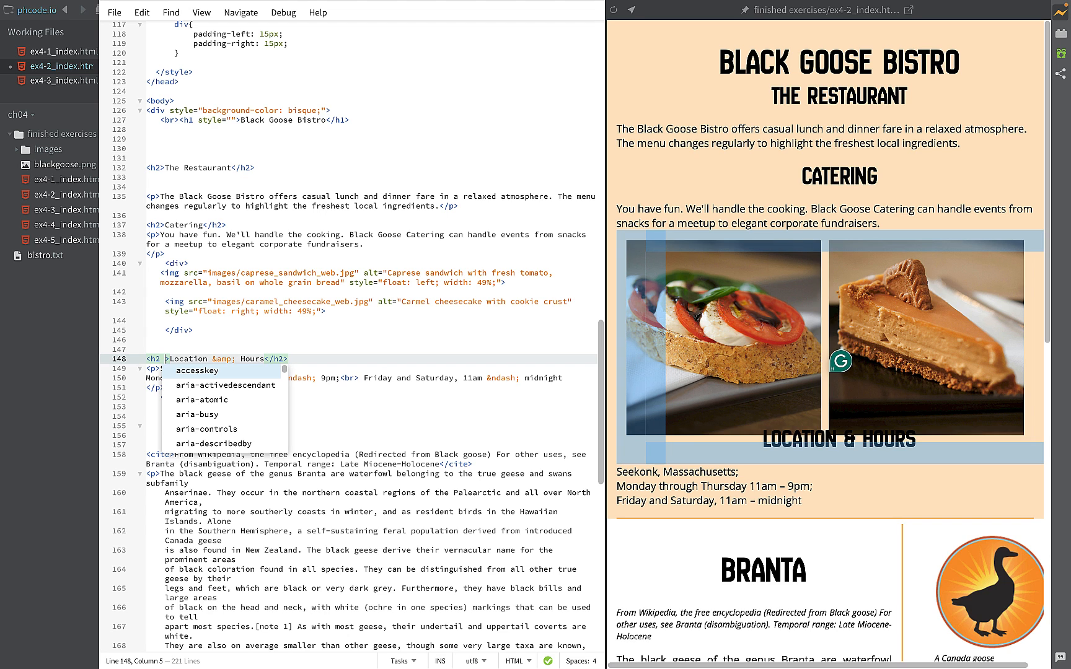
type("st")
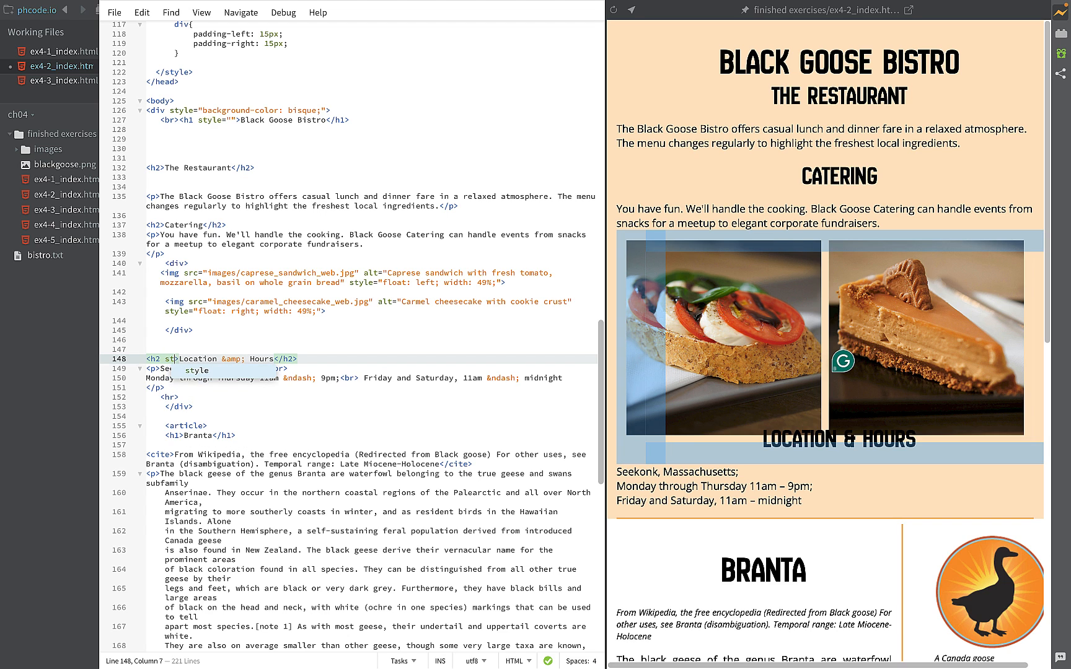
key("Return")
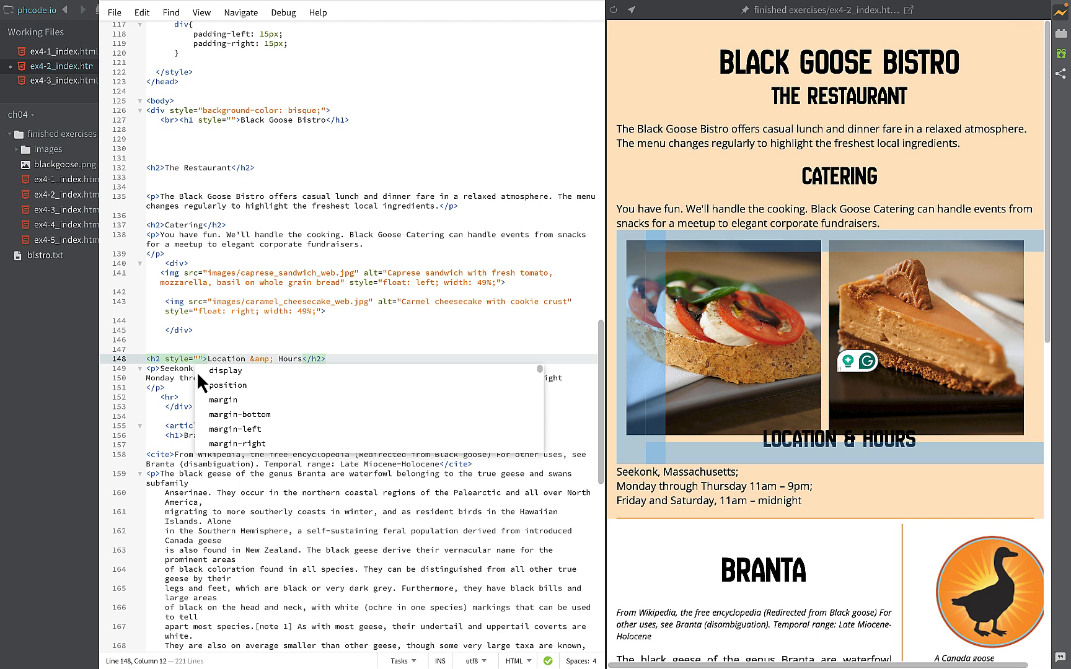
type("clear: both; padding-top: 25px;")
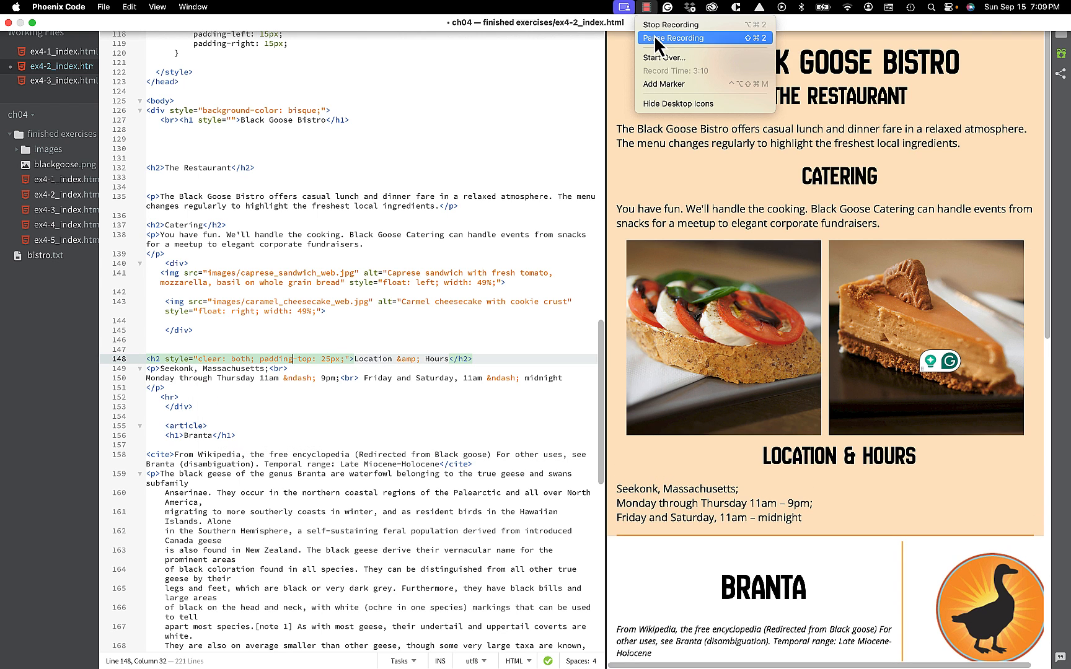
left_click(654, 36)
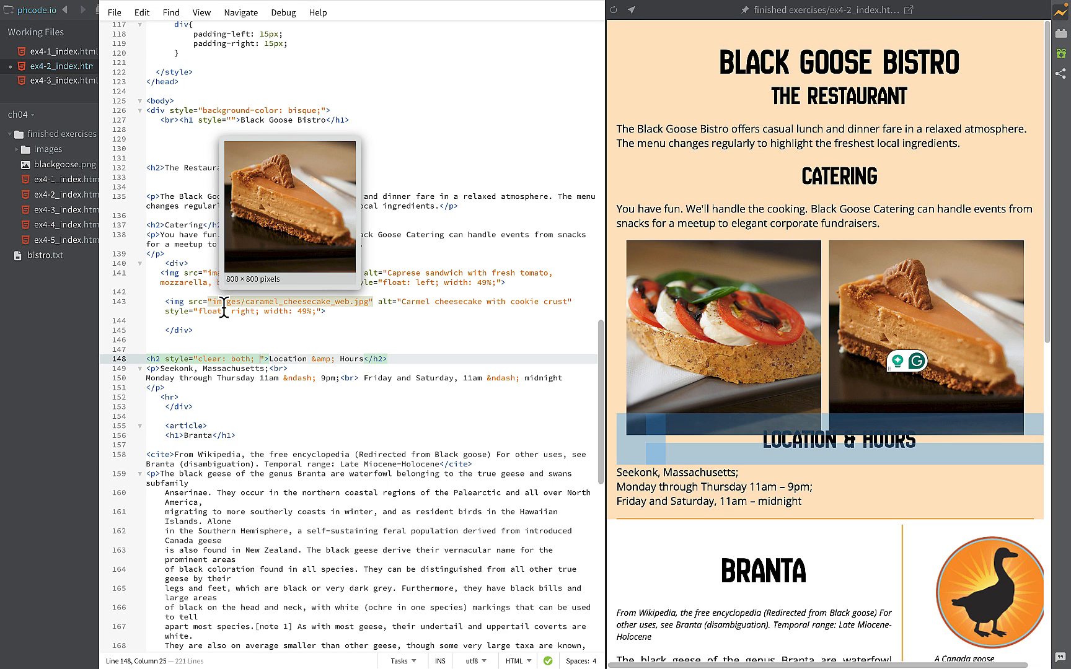
- Add padding-top: 25px; to the Location & Hours heading's inline style, after the clear declaration
type("pa")
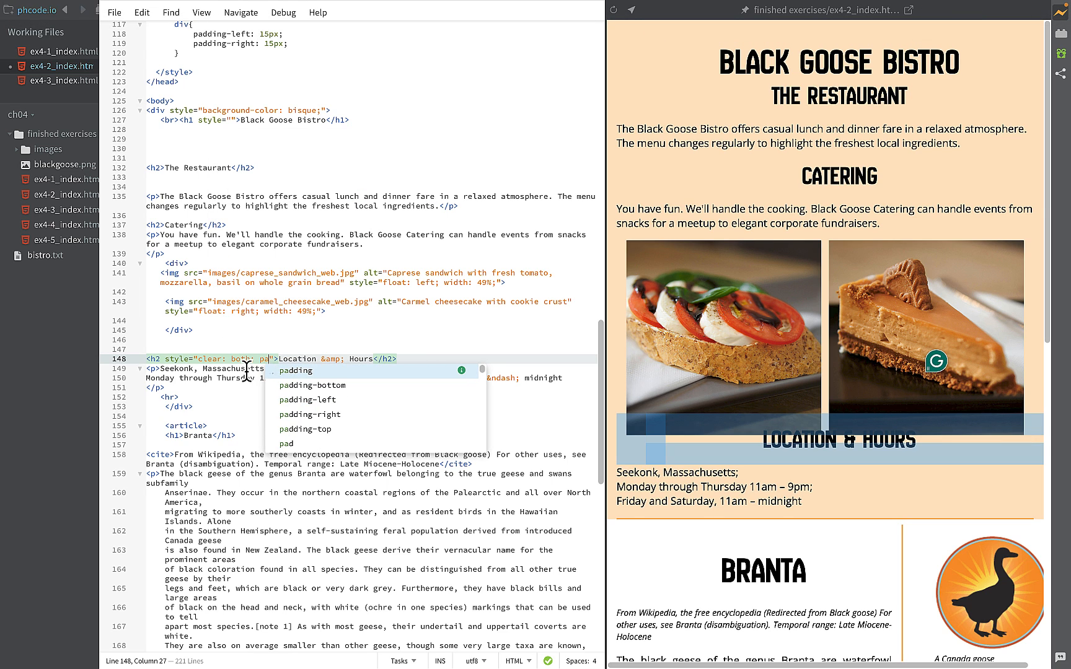
left_click(301, 429)
type("25px")
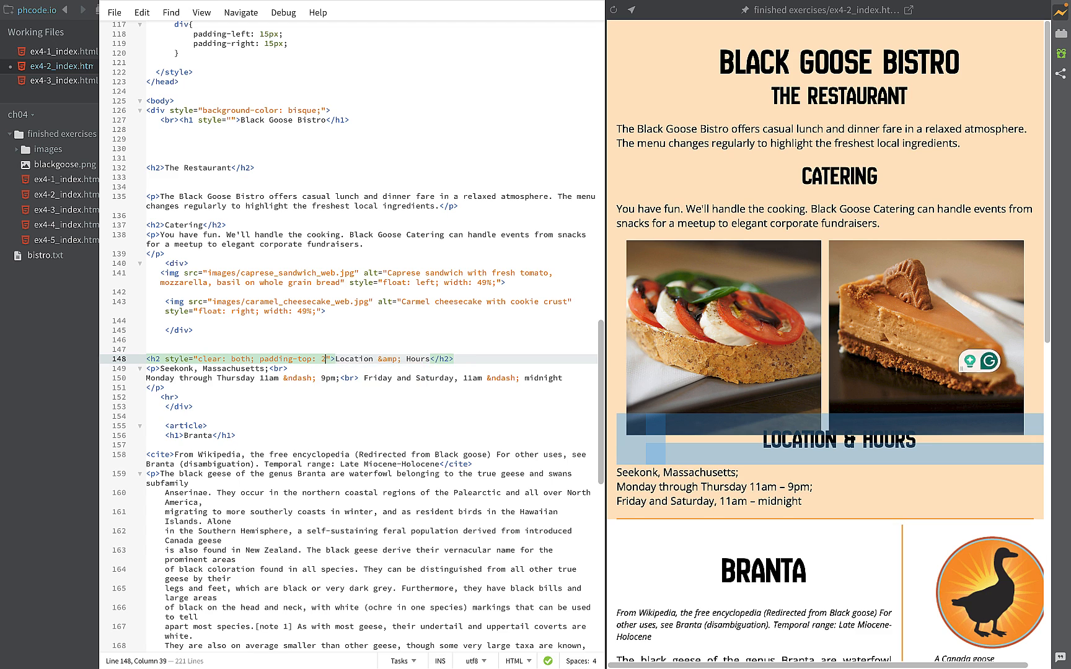
type(";")
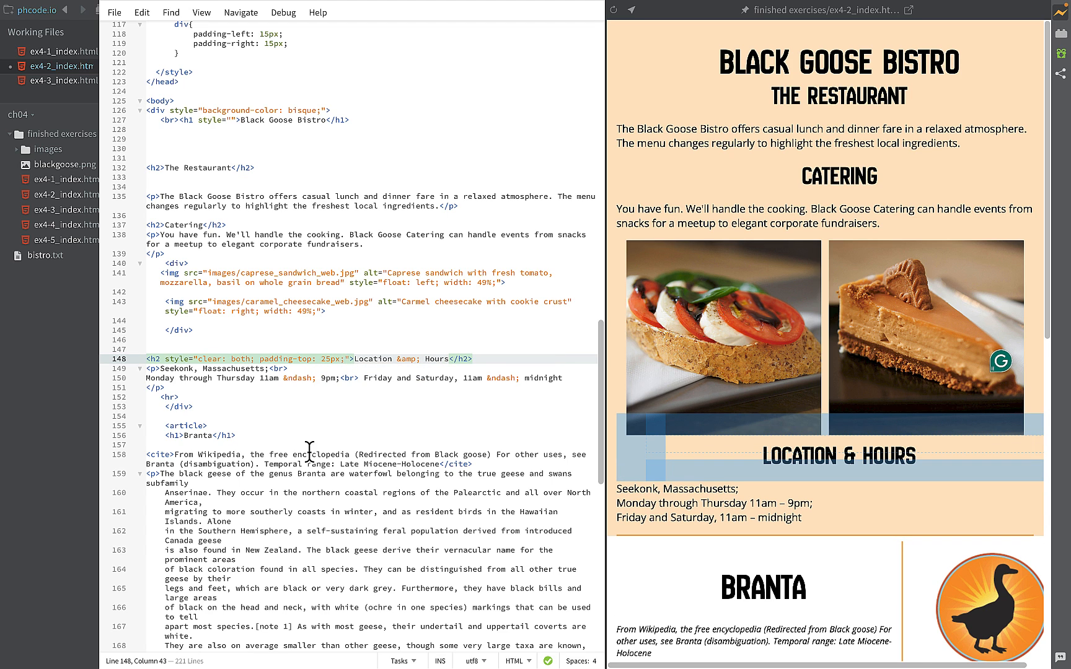
left_click(316, 454)
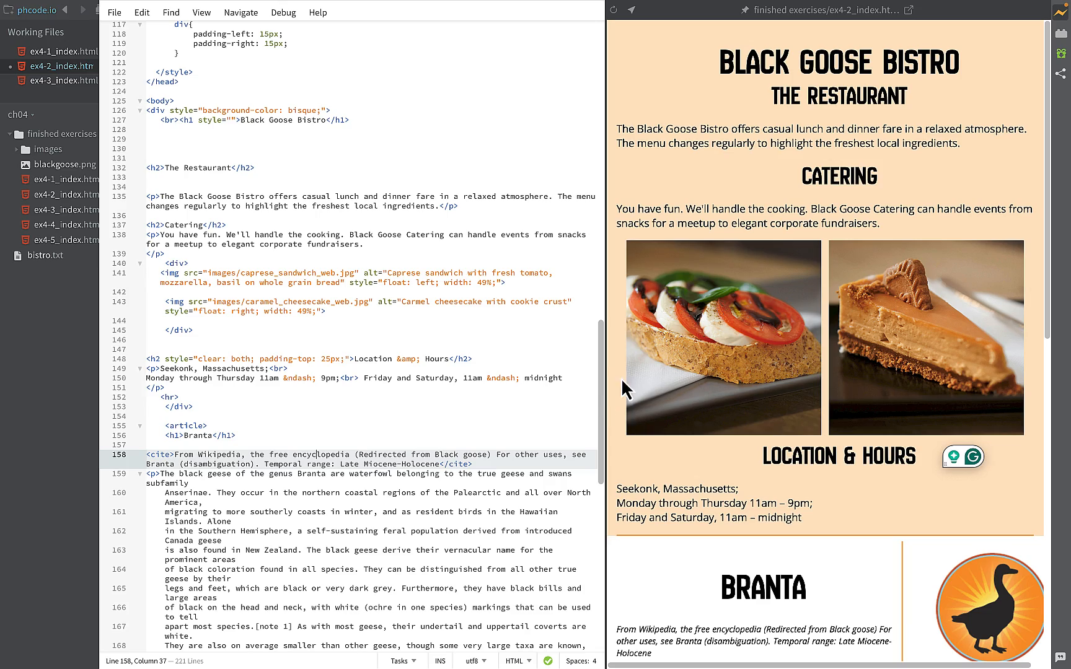
- Add border-radius: 15px; to the caprese sandwich image's inline style, after the width declaration
mouse_move(607, 315)
left_mouse_down()
mouse_move(547, 313)
mouse_move(650, 308)
mouse_move(598, 317)
left_mouse_up()
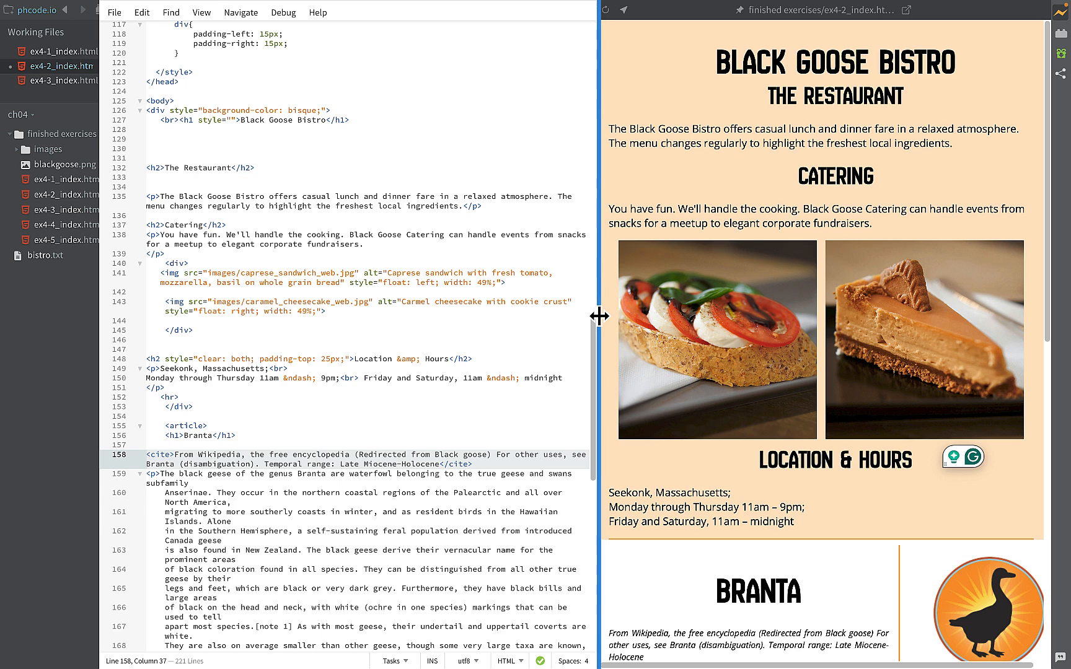
left_click(582, 312)
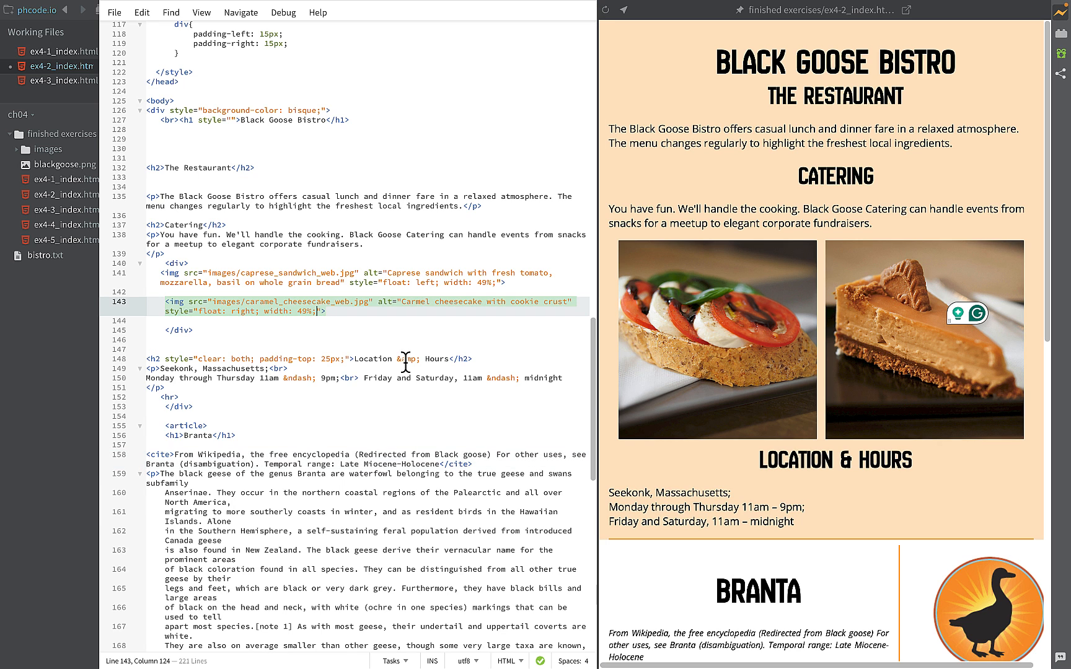
left_click(494, 279)
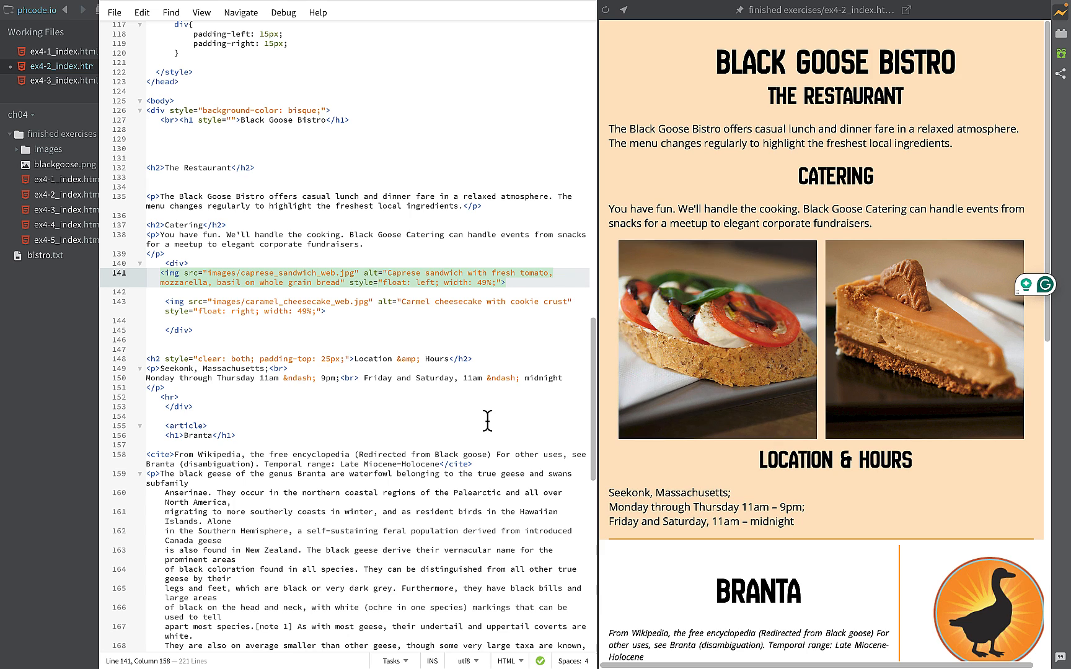
key("Right")
type("bo")
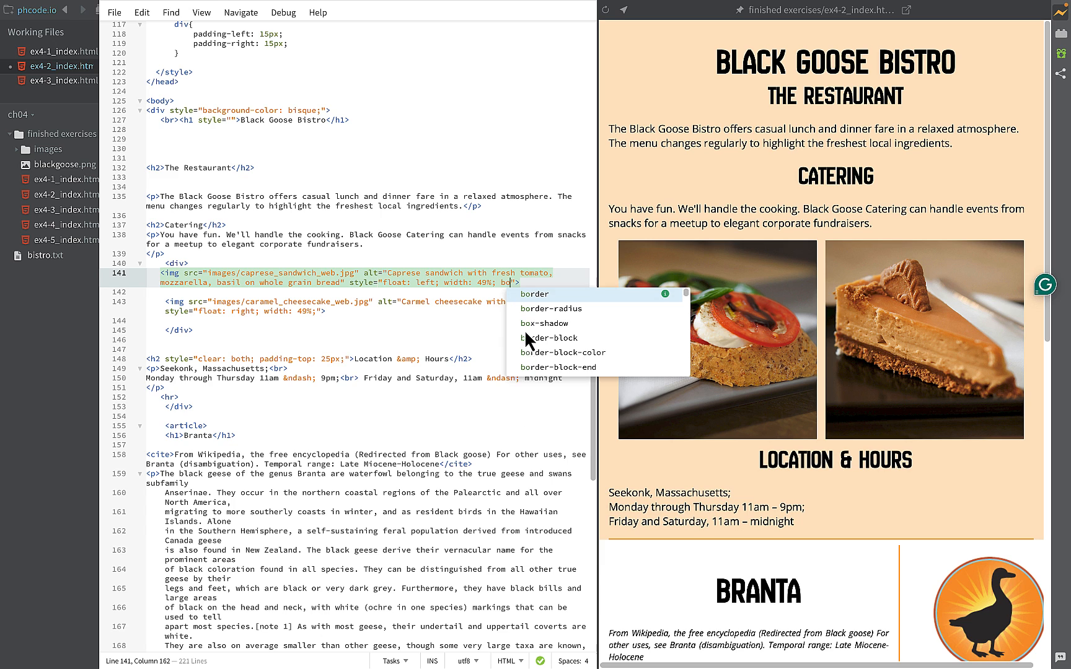
left_click(519, 309)
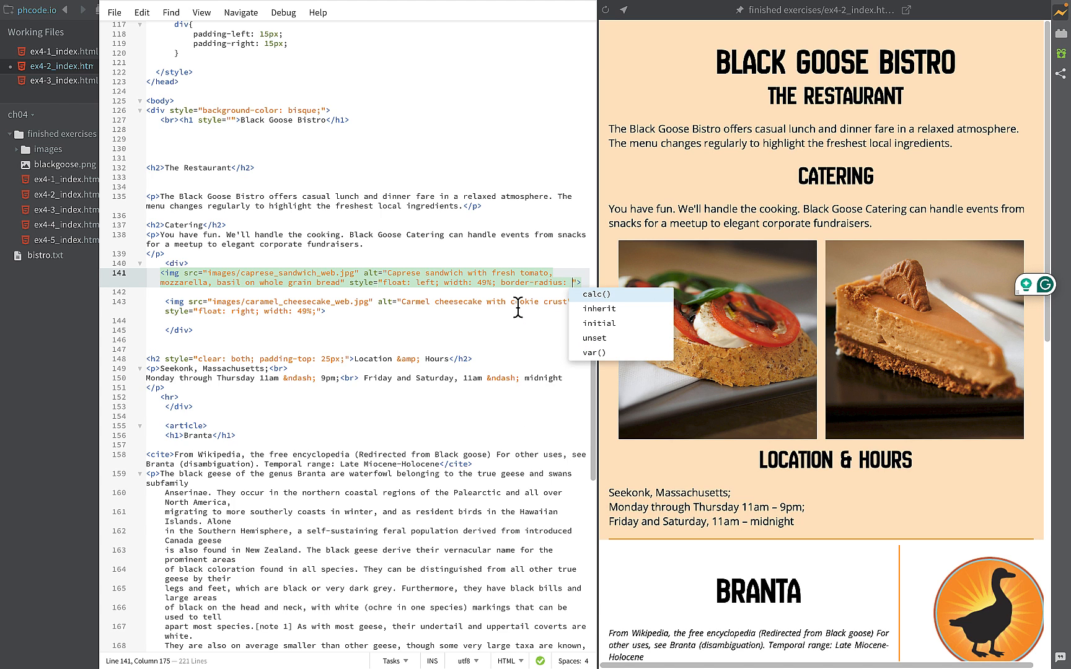
type("15px")
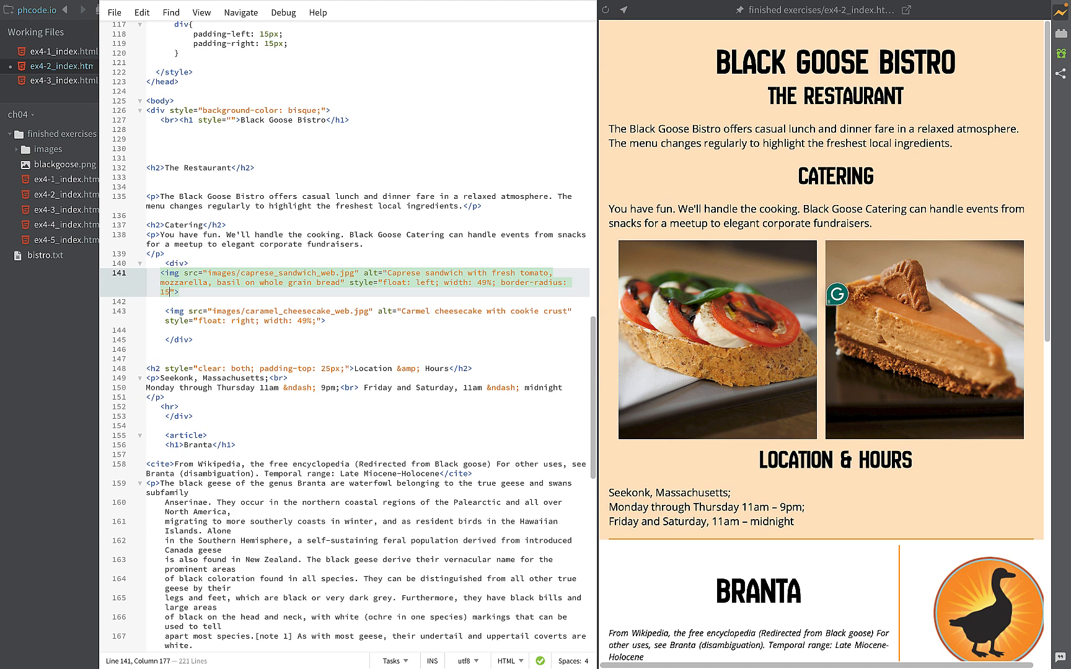
type(";")
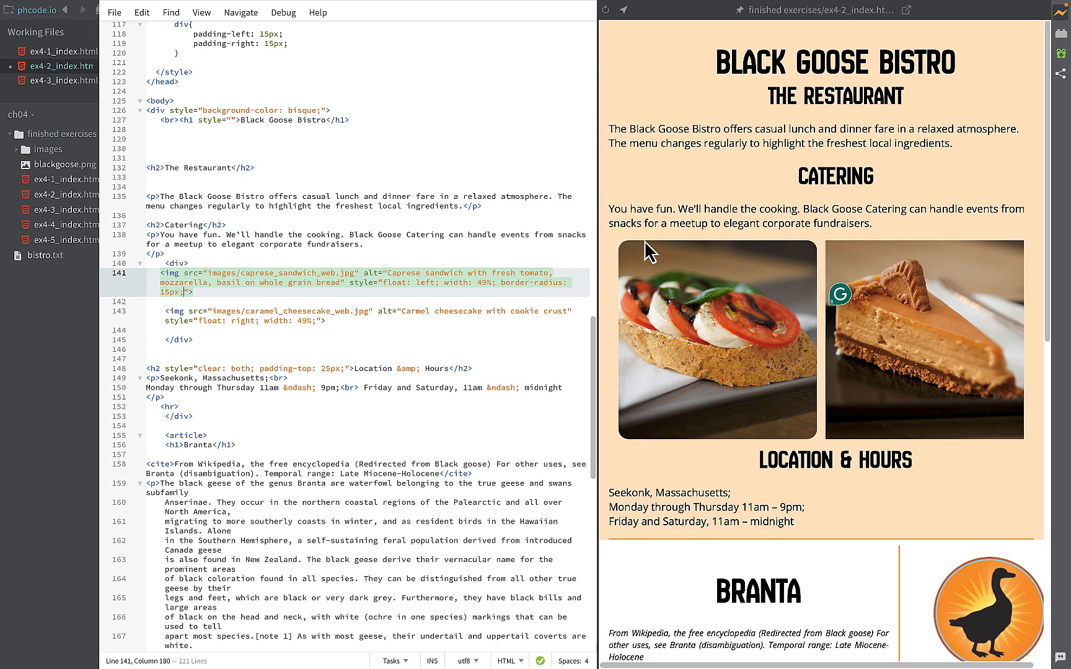
- Try a border-radius of 50px and then 50% on the caprese sandwich image
left_click(160, 292)
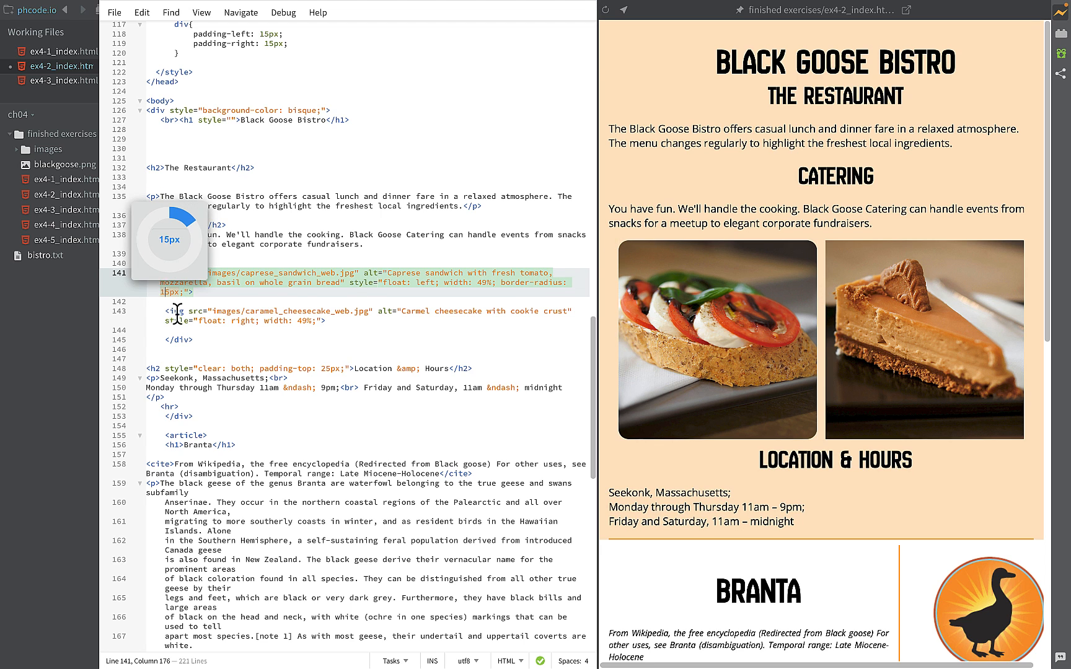
key("Right")
key("BackSpace")
key("BackSpace")
type("50")
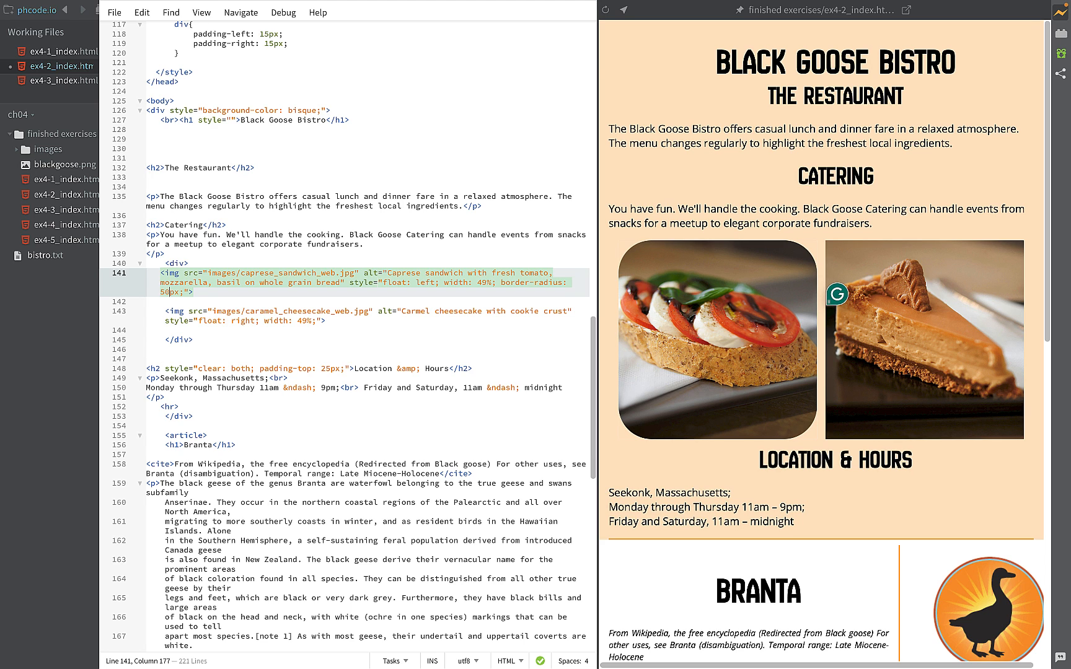
key("BackSpace")
type("0")
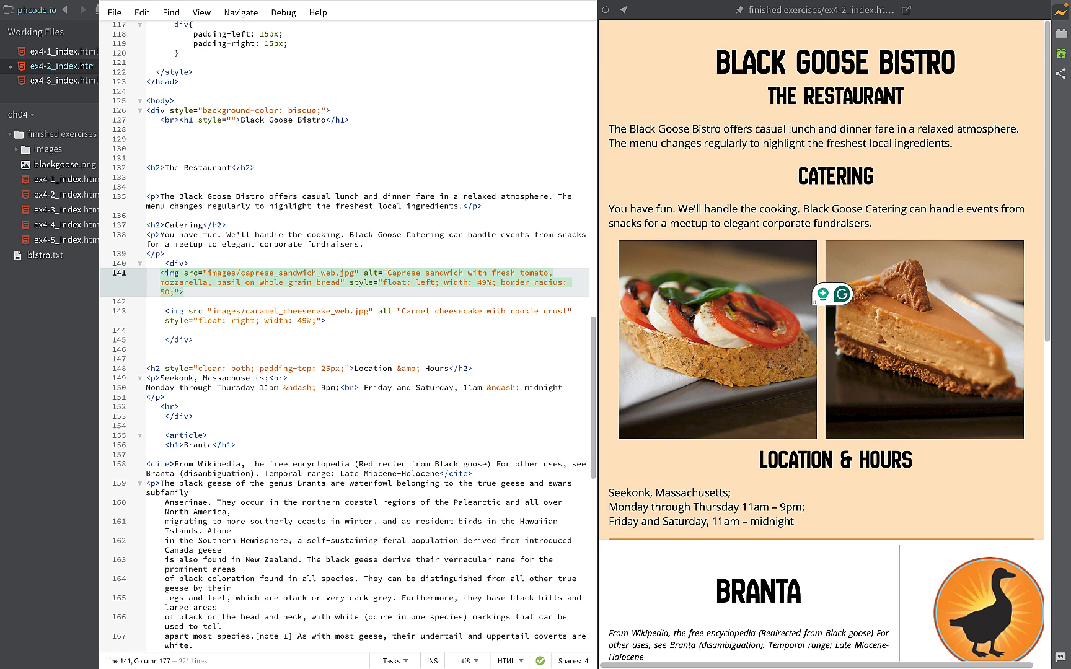
type("%")
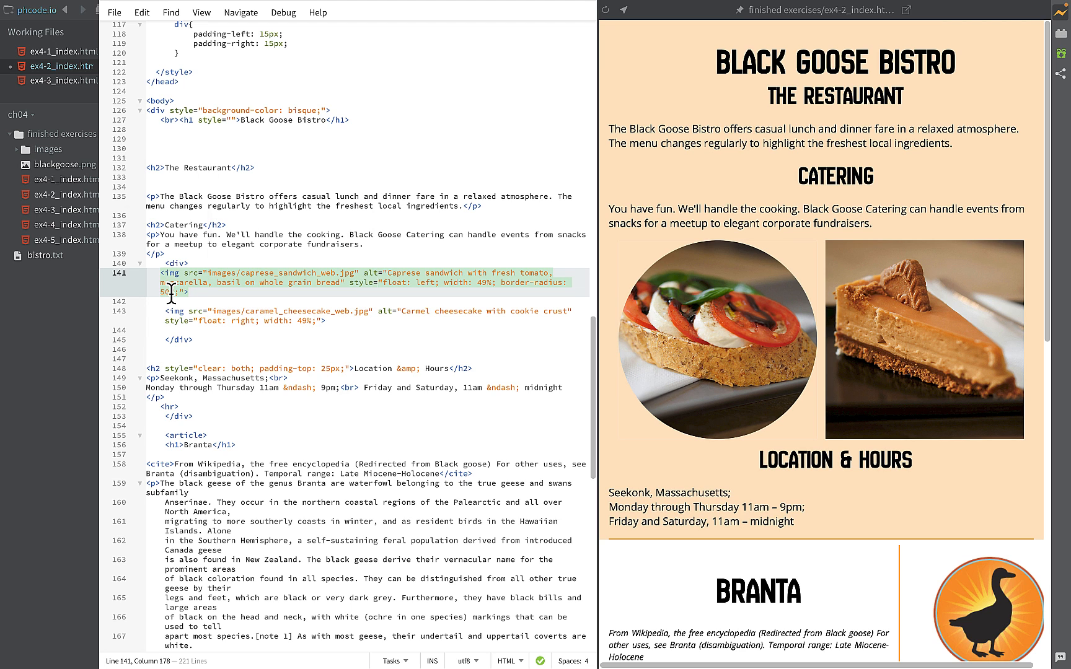
- Set the caprese sandwich image's border-radius back to 15px
mouse_move(219, 316)
key("BackSpace")
key("BackSpace")
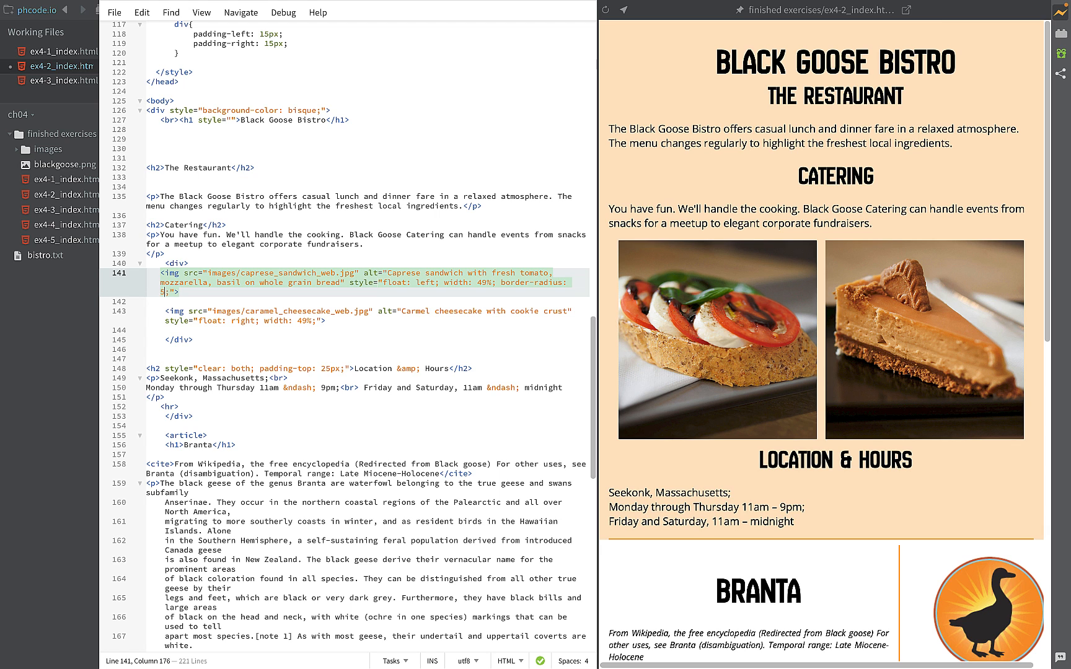
key("BackSpace")
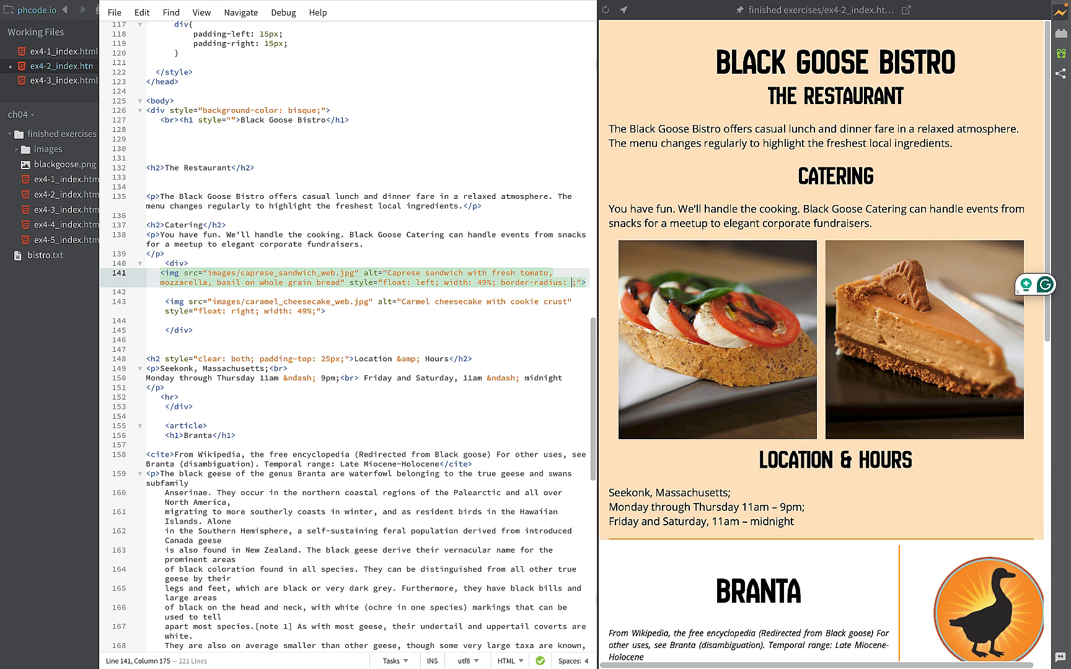
type("15px")
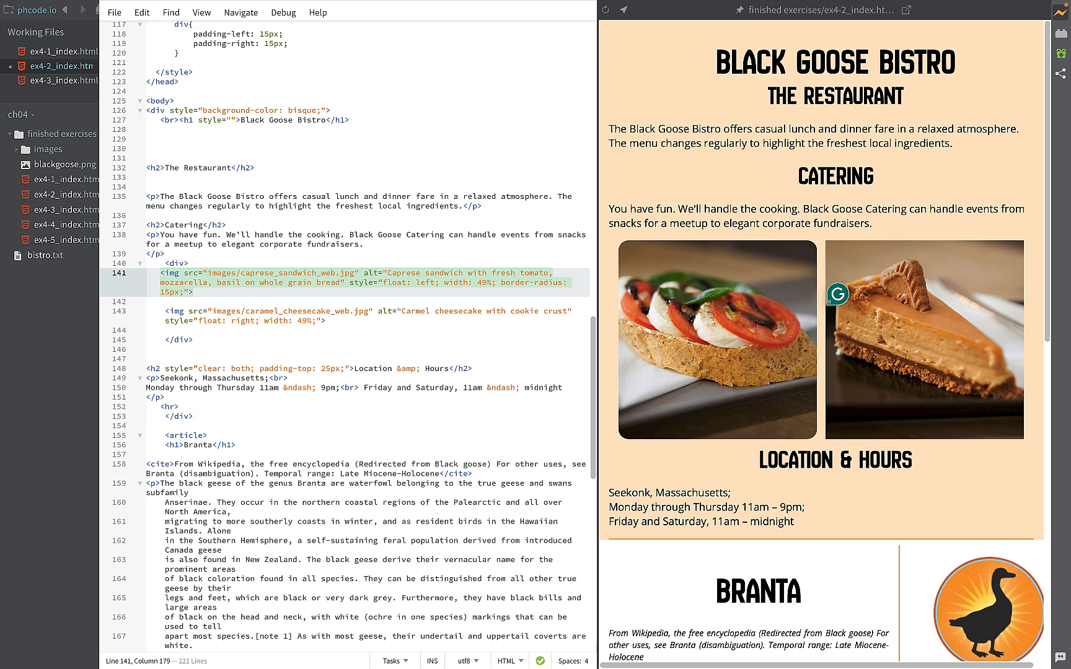
- Add border-radius: 15px; to the caramel cheesecake image's inline style, after the width declaration
left_click(317, 321)
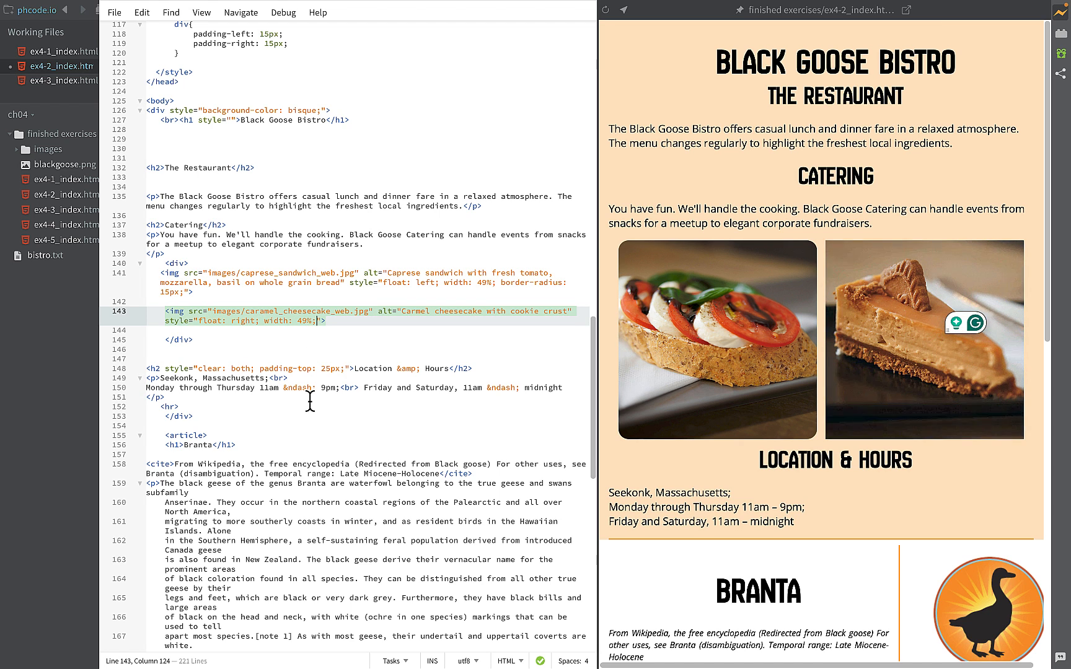
type("bo")
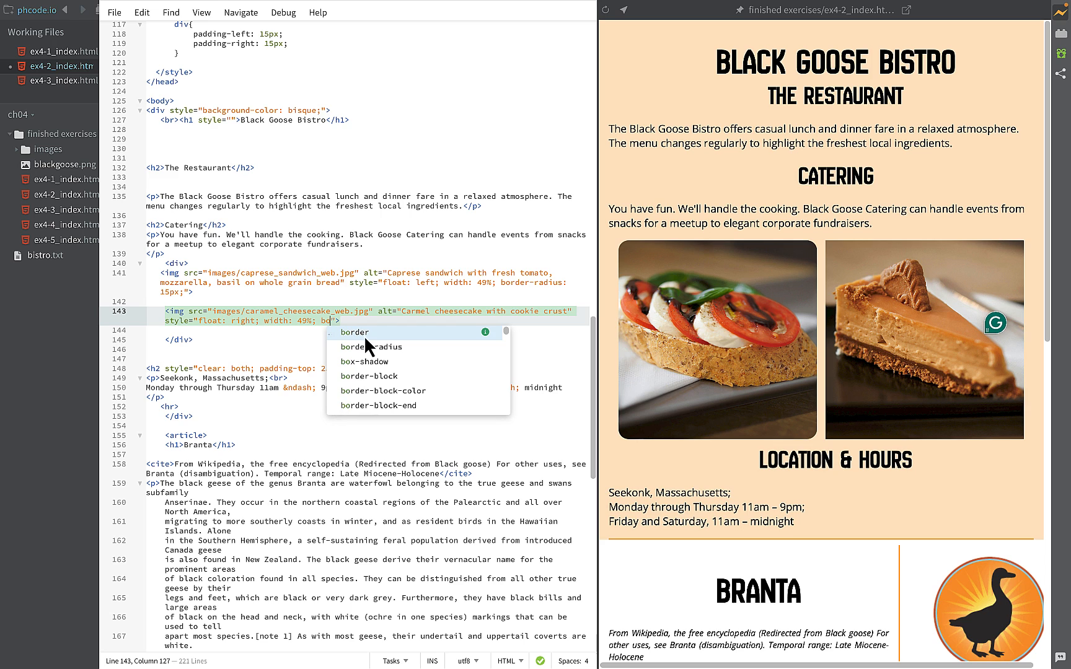
left_click(365, 348)
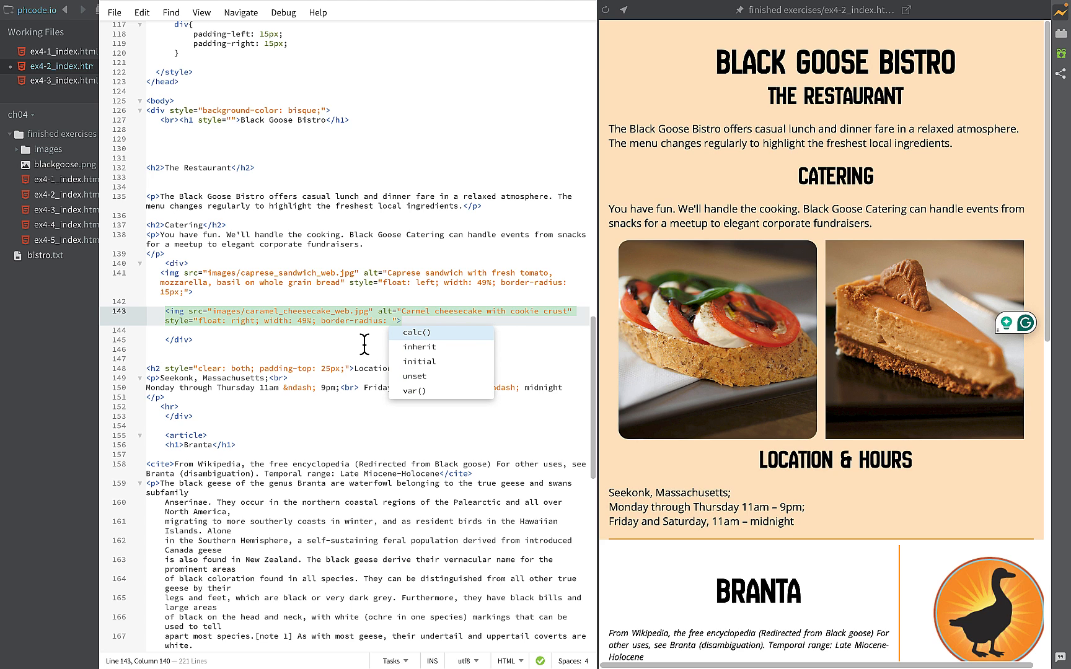
type("15px;")
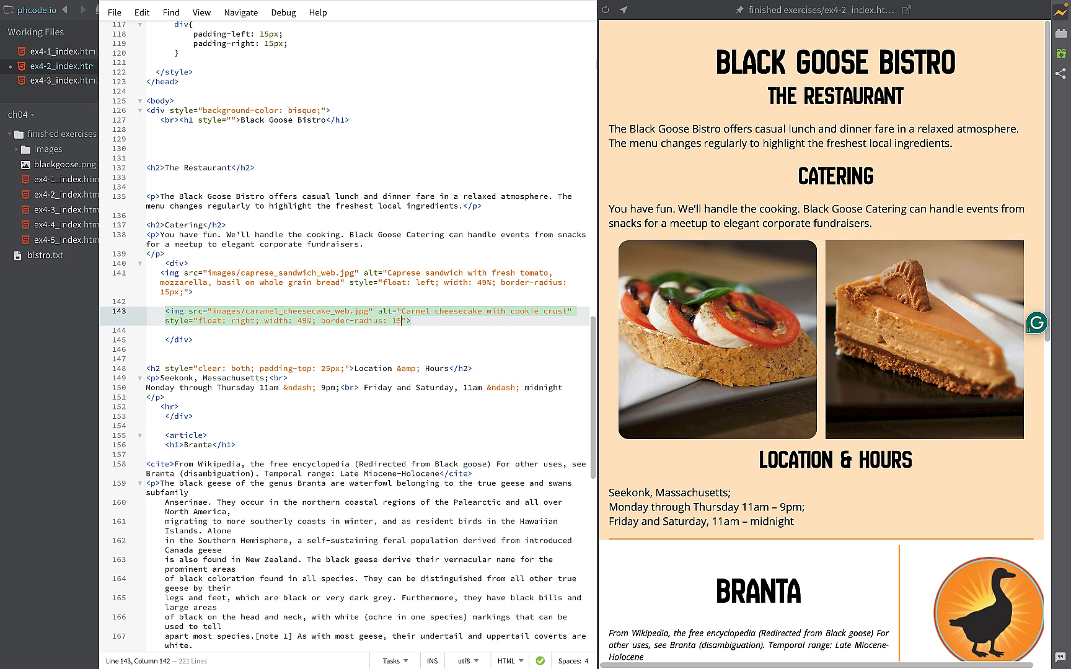